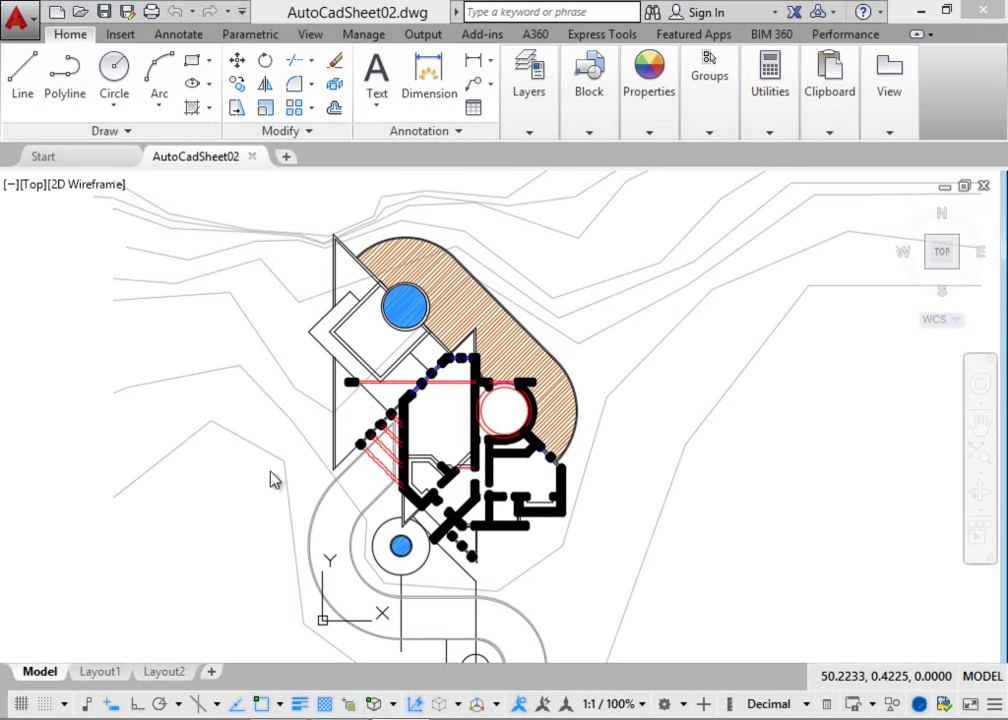
Cancel the stray empty selection window and zoom in on the central wall corner of the floor plan.
{"action": "right_click", "coordinate": [282, 428]}
{"action": "key", "text": "Escape"}
{"action": "left_click", "coordinate": [253, 426]}
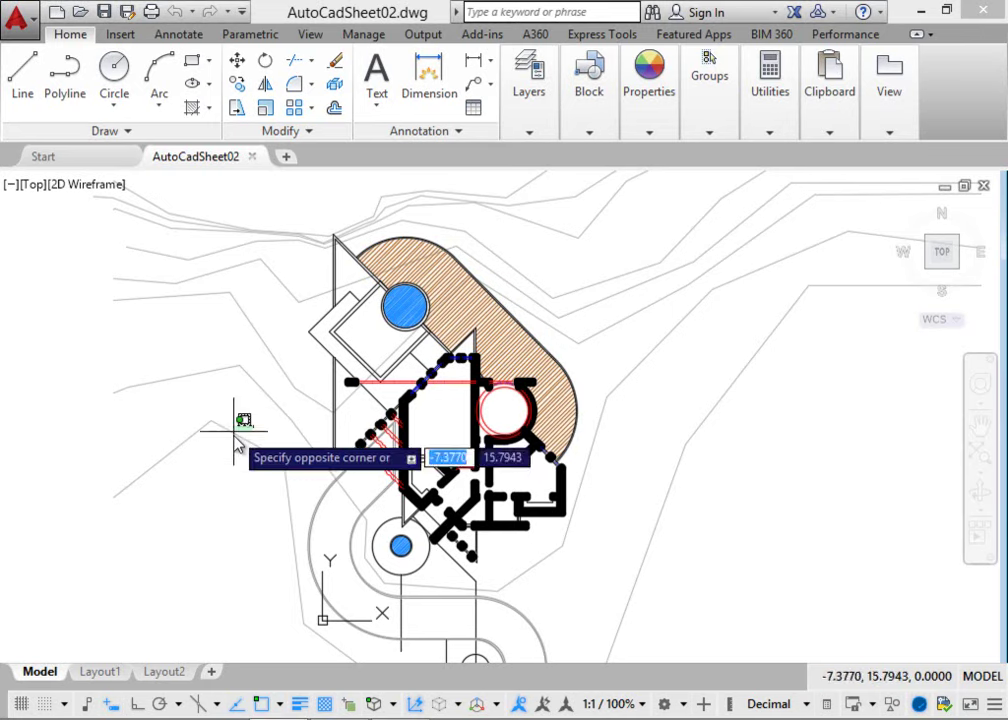
{"action": "left_click", "coordinate": [310, 628]}
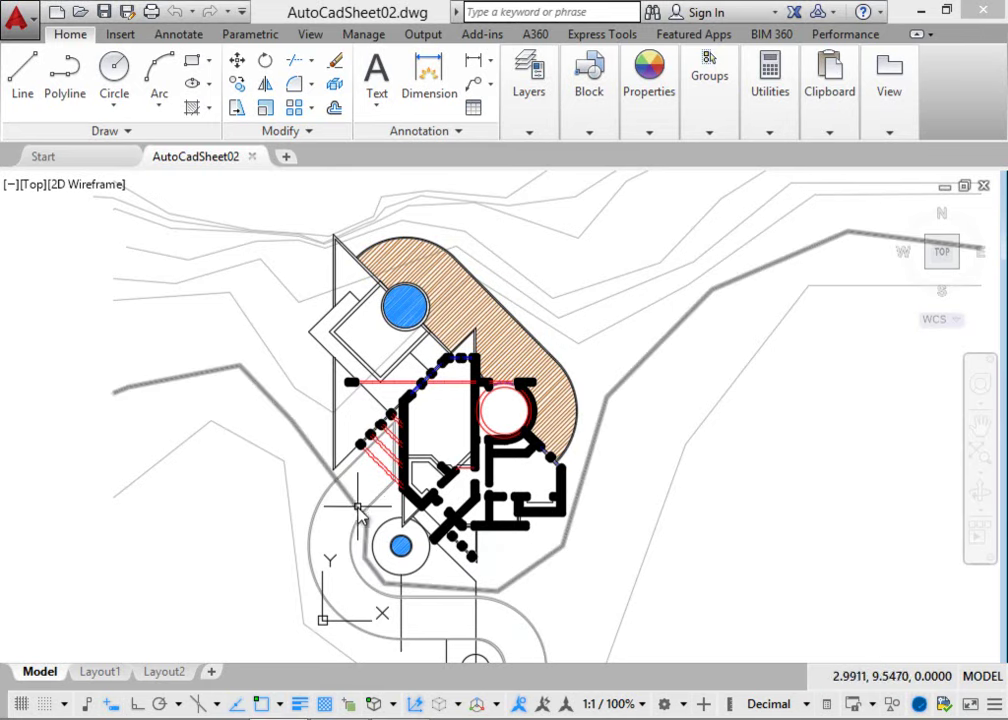
{"action": "scroll", "coordinate": [432, 488], "scroll_direction": "up", "scroll_amount": 2}
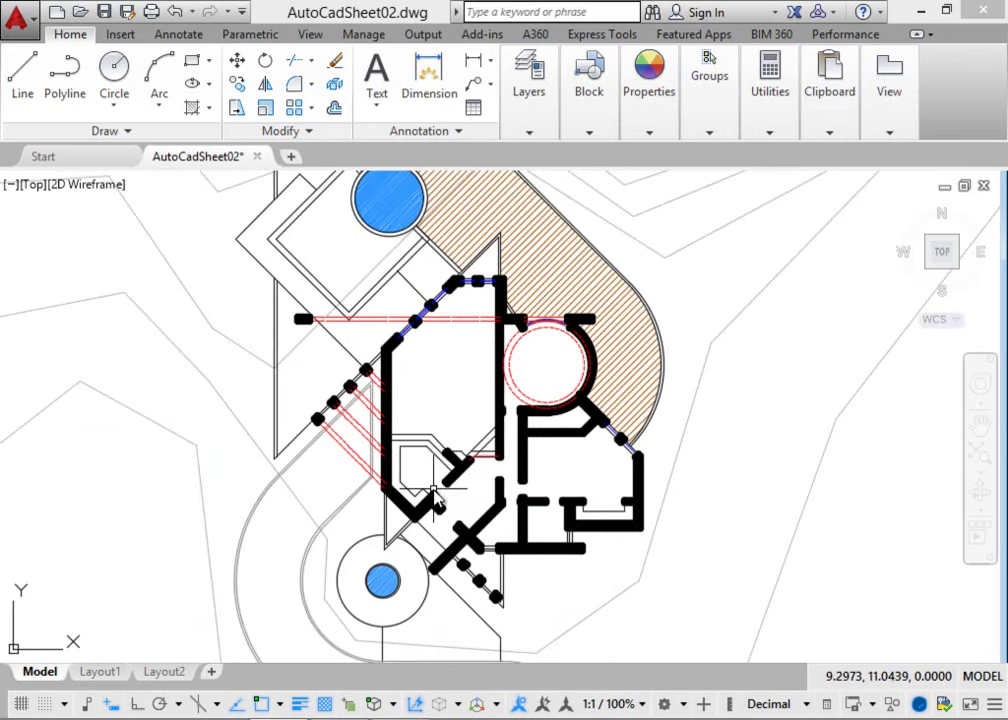
{"action": "scroll", "coordinate": [452, 525], "scroll_direction": "up", "scroll_amount": 4}
{"action": "scroll", "coordinate": [455, 512], "scroll_direction": "down", "scroll_amount": 4}
{"action": "scroll", "coordinate": [430, 490], "scroll_direction": "up", "scroll_amount": 6}
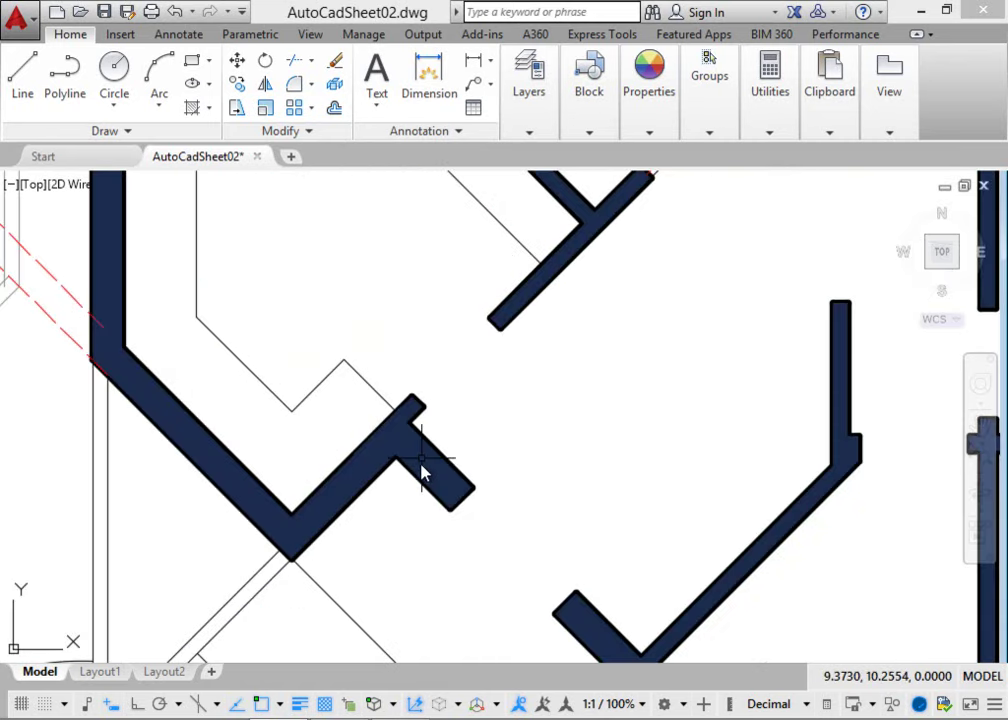
Delete the solid hatch filling the house walls, leaving them as hollow thick outlines.
{"action": "left_click", "coordinate": [409, 463]}
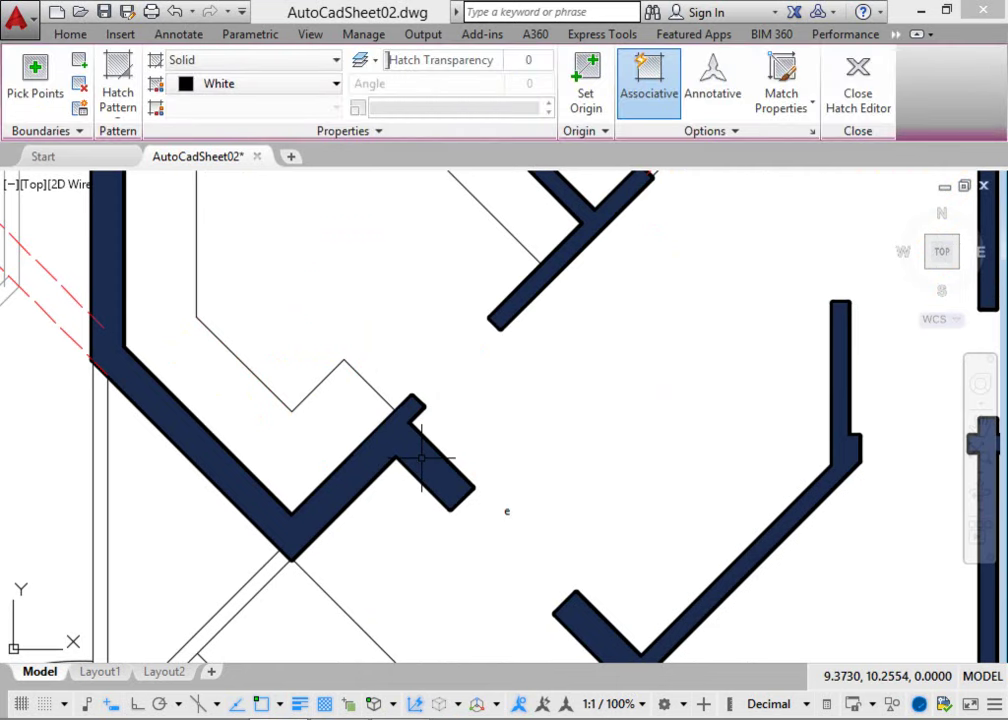
{"action": "key", "text": "Escape"}
{"action": "left_click", "coordinate": [384, 447]}
{"action": "key", "text": "Delete"}
{"action": "scroll", "coordinate": [428, 461], "scroll_direction": "down", "scroll_amount": 5}
{"action": "scroll", "coordinate": [444, 478], "scroll_direction": "up", "scroll_amount": 3}
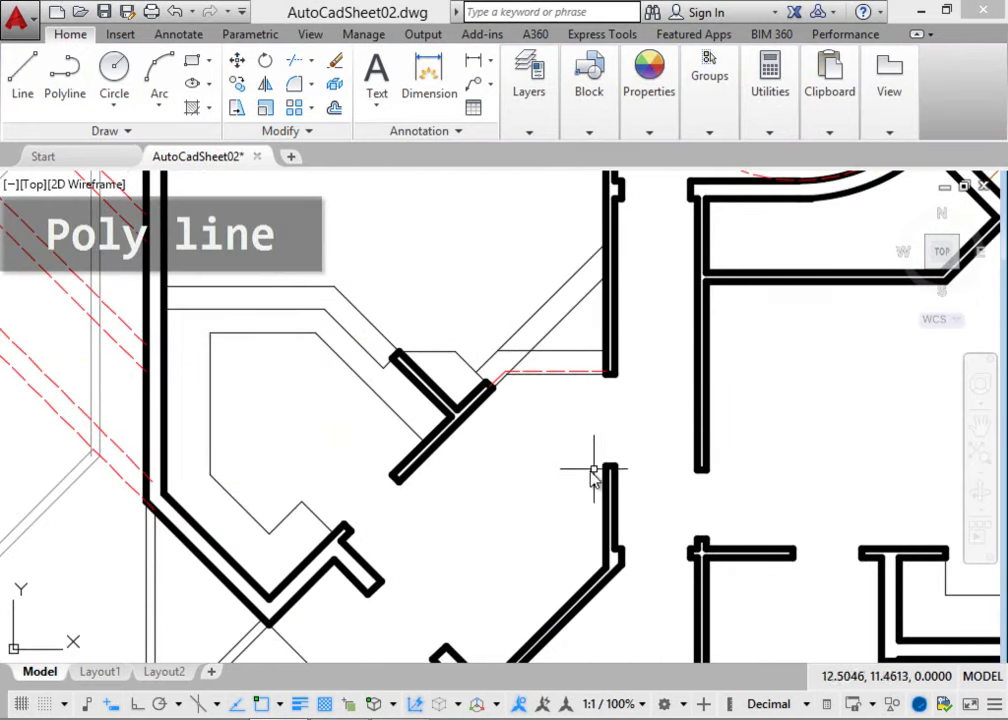
{"action": "scroll", "coordinate": [675, 470], "scroll_direction": "down", "scroll_amount": 5}
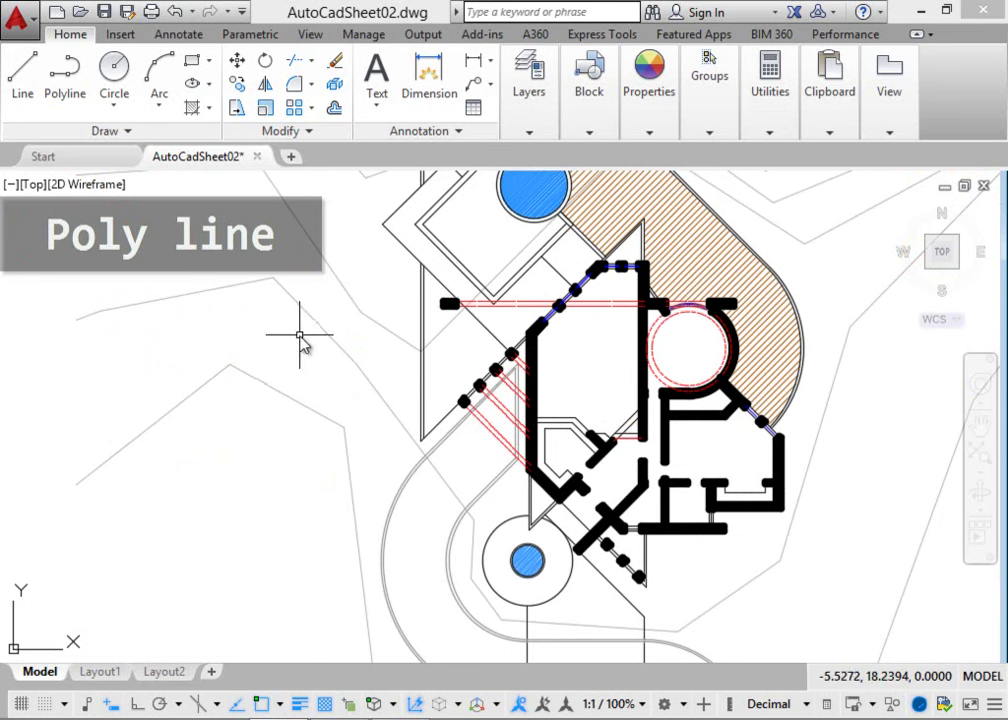
{"action": "type", "text": "pl"}
{"action": "key", "text": "Return"}
{"action": "left_click", "coordinate": [164, 546]}
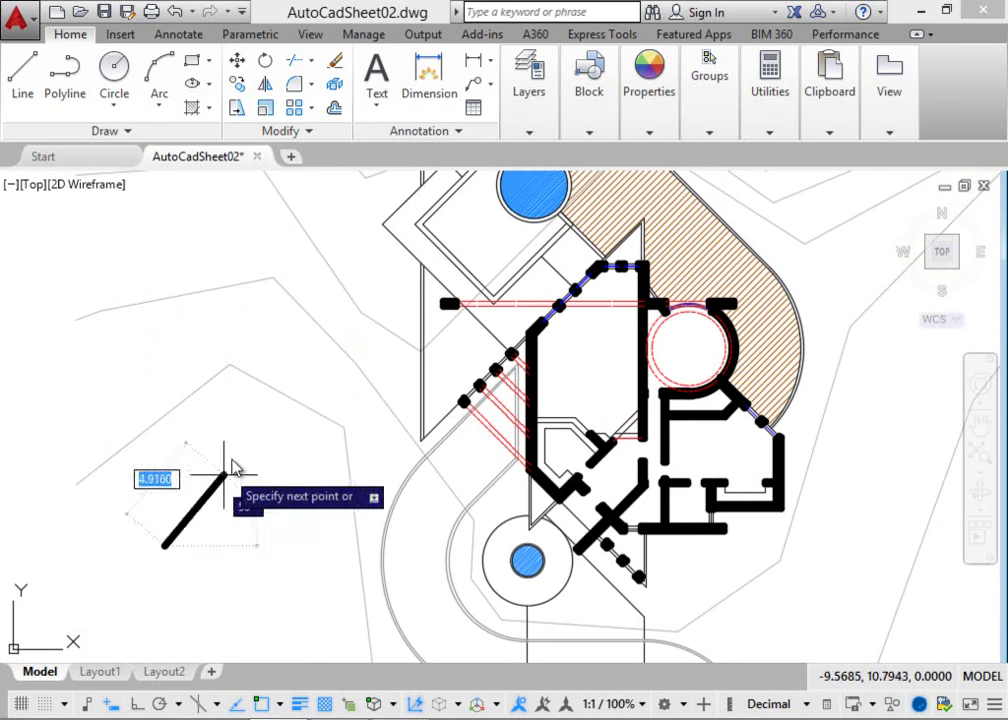
{"action": "left_click", "coordinate": [231, 458]}
{"action": "left_click", "coordinate": [318, 521]}
{"action": "left_click", "coordinate": [268, 588]}
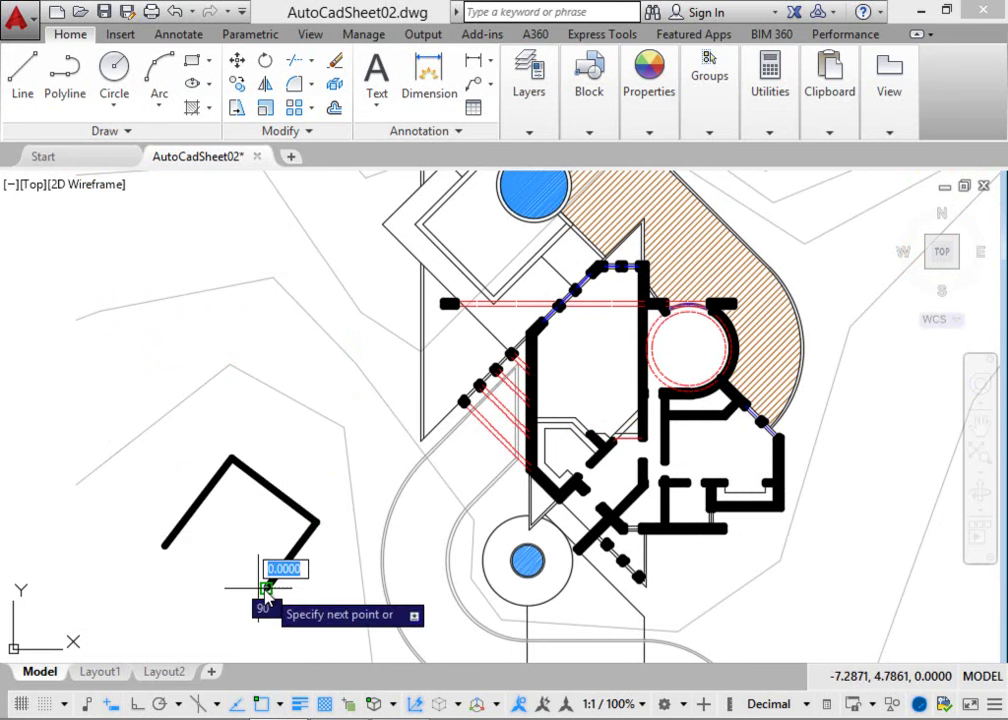
{"action": "left_click", "coordinate": [187, 588]}
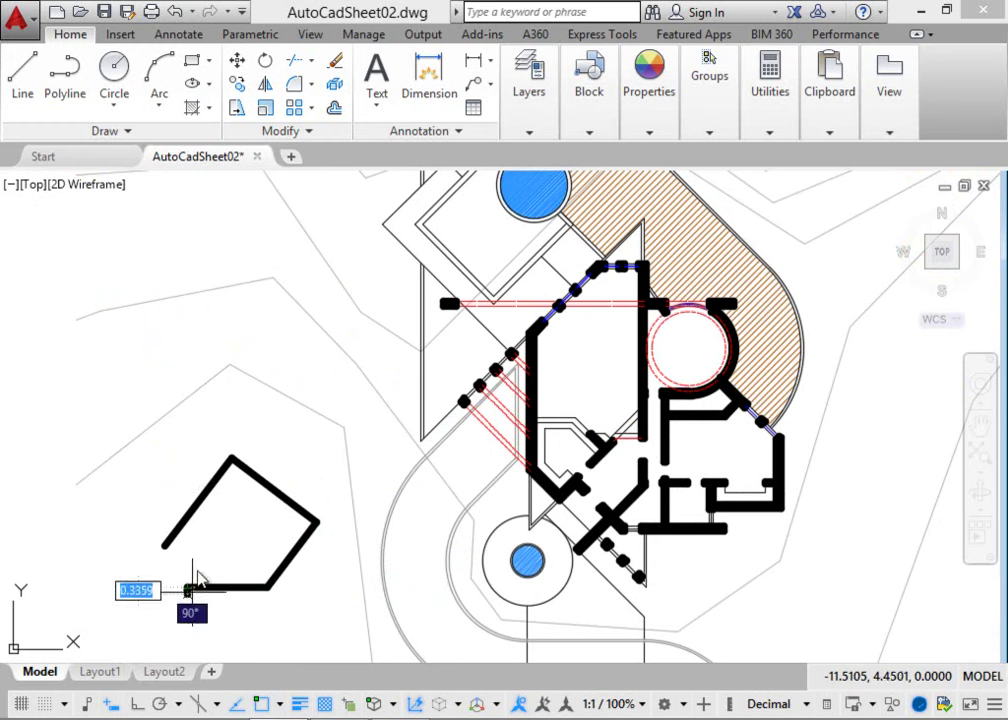
{"action": "type", "text": "c"}
{"action": "key", "text": "Return"}
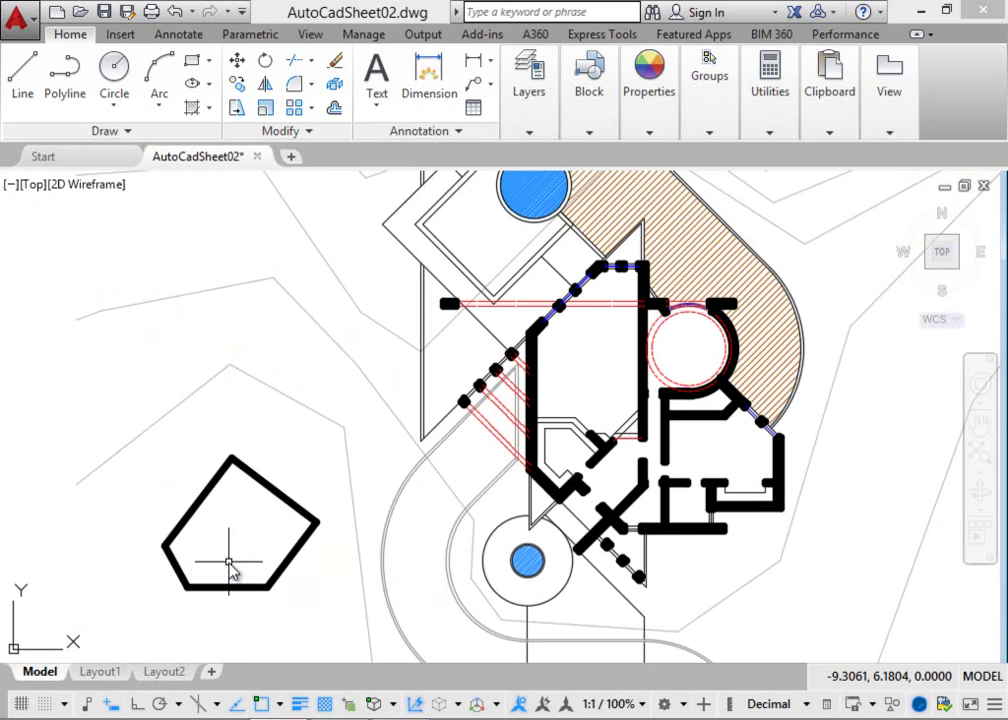
{"action": "scroll", "coordinate": [171, 580], "scroll_direction": "up", "scroll_amount": 3}
{"action": "left_click", "coordinate": [172, 556]}
{"action": "left_click", "coordinate": [148, 442]}
{"action": "left_click", "coordinate": [288, 348]}
{"action": "left_click", "coordinate": [430, 385]}
{"action": "left_click", "coordinate": [574, 479]}
{"action": "key", "text": "Escape"}
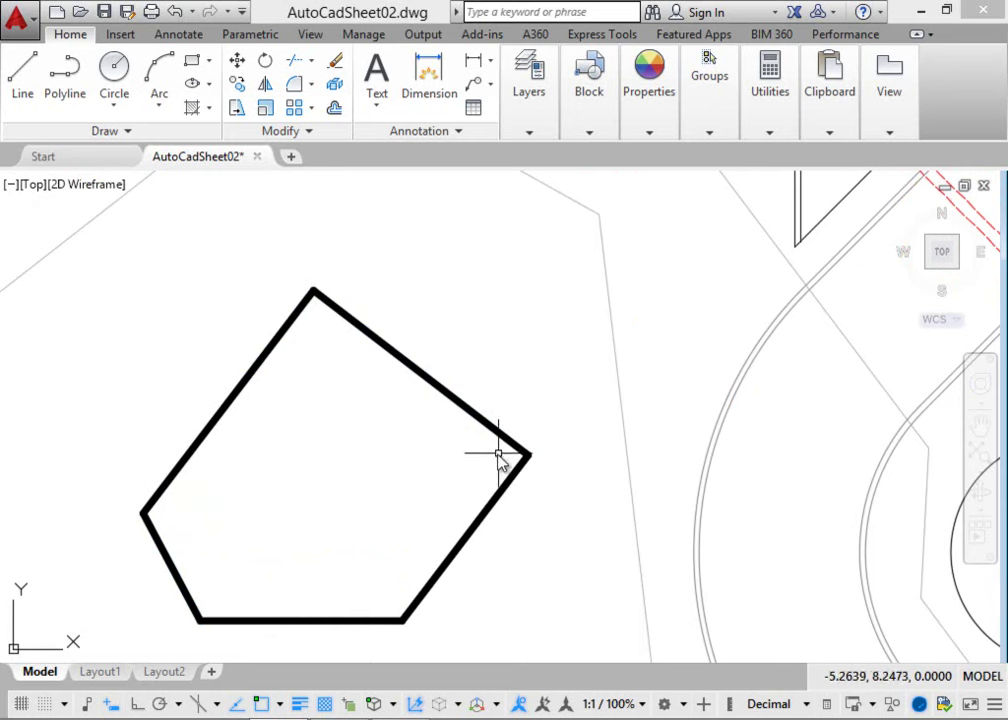
{"action": "left_click", "coordinate": [530, 289]}
{"action": "left_click", "coordinate": [129, 603]}
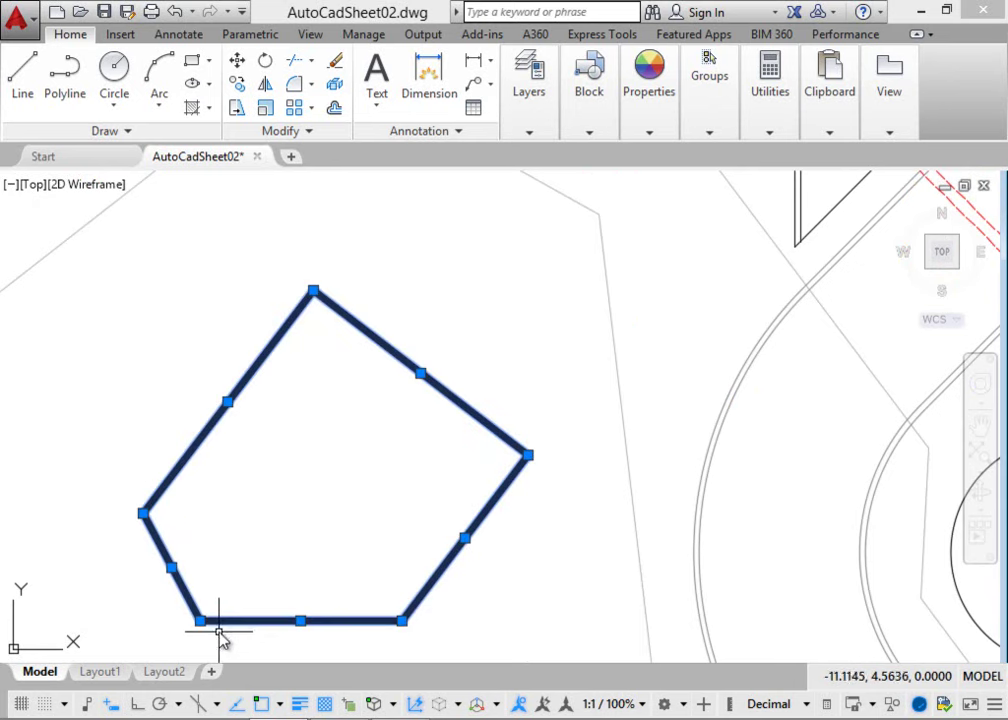
{"action": "key", "text": "Delete"}
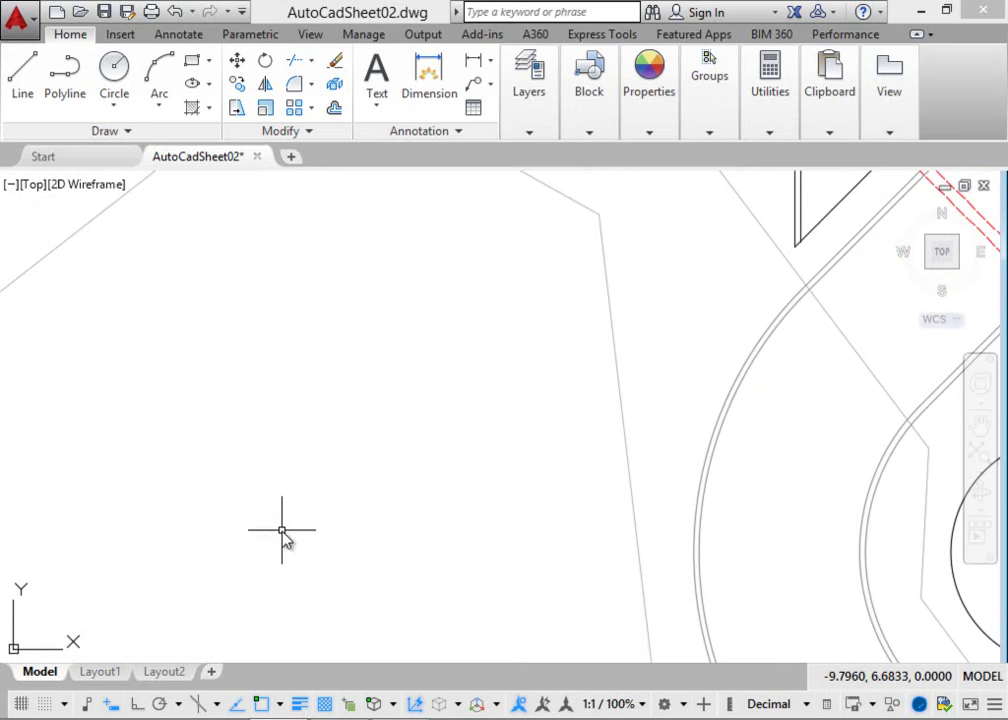
Draw a closed polyline with PL in the open area left of the building.
{"action": "type", "text": "PL"}
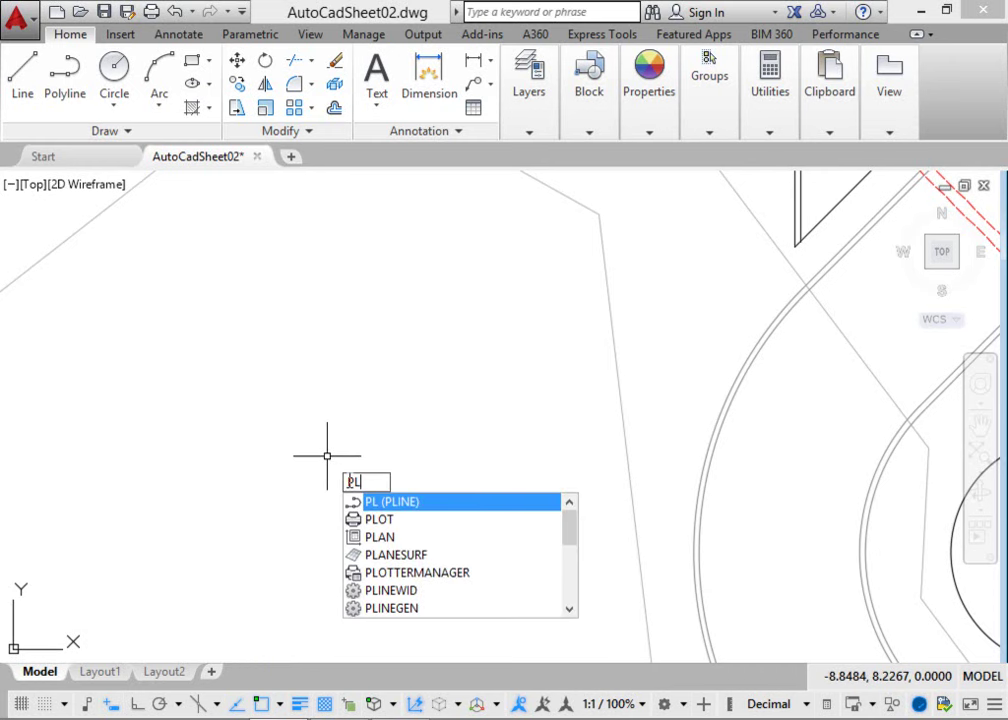
{"action": "key", "text": "Return"}
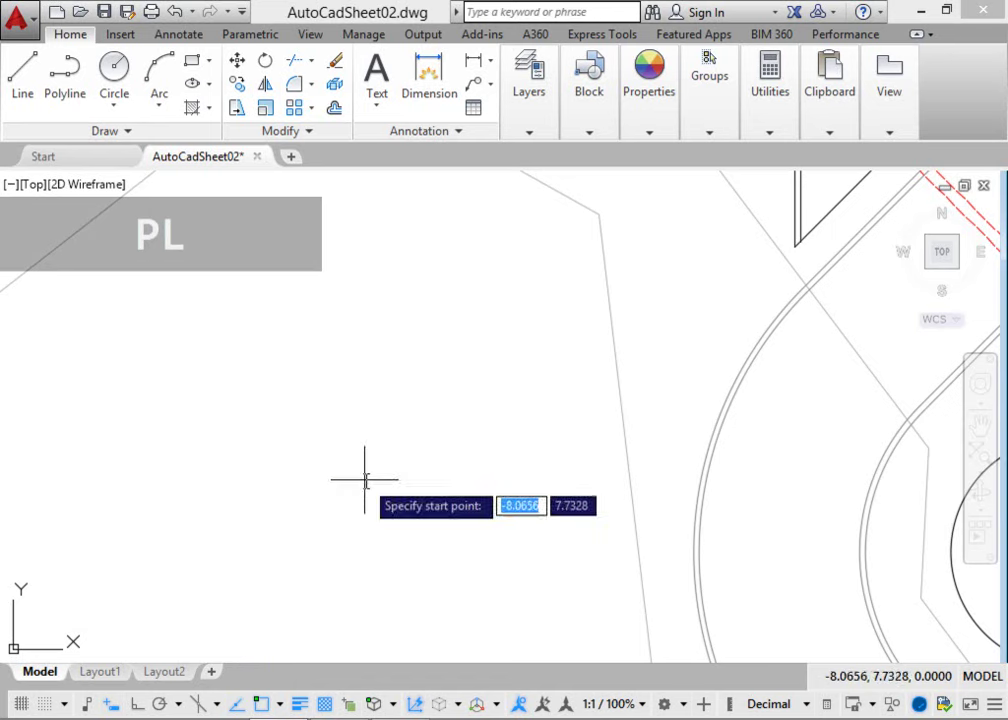
{"action": "left_click", "coordinate": [260, 326]}
{"action": "left_click", "coordinate": [462, 378]}
{"action": "left_click", "coordinate": [390, 555]}
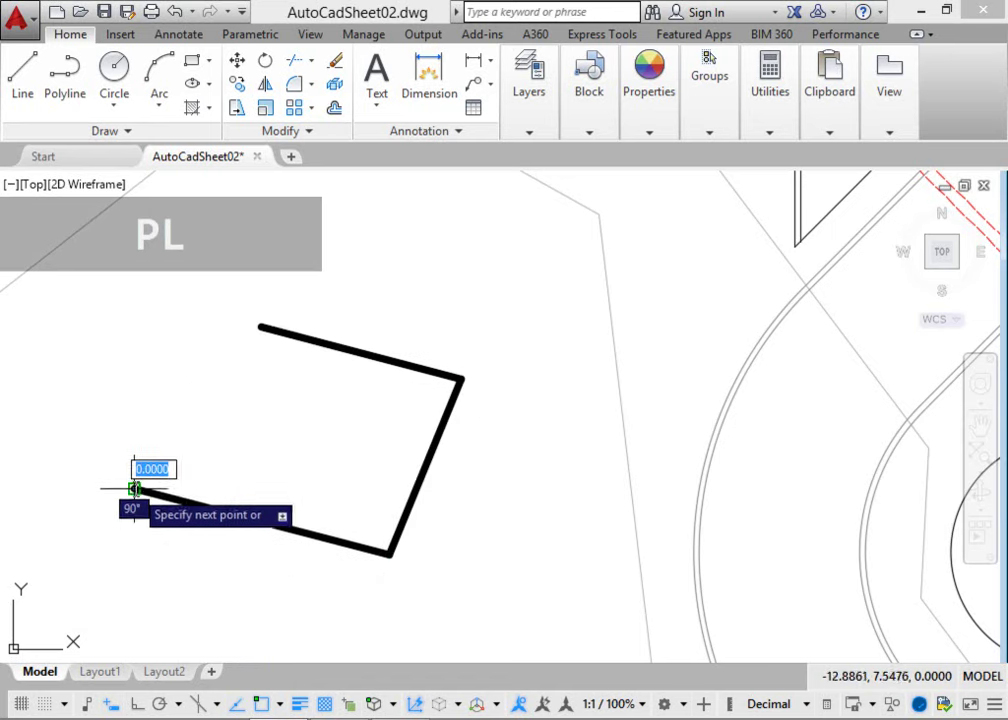
{"action": "left_click", "coordinate": [133, 489]}
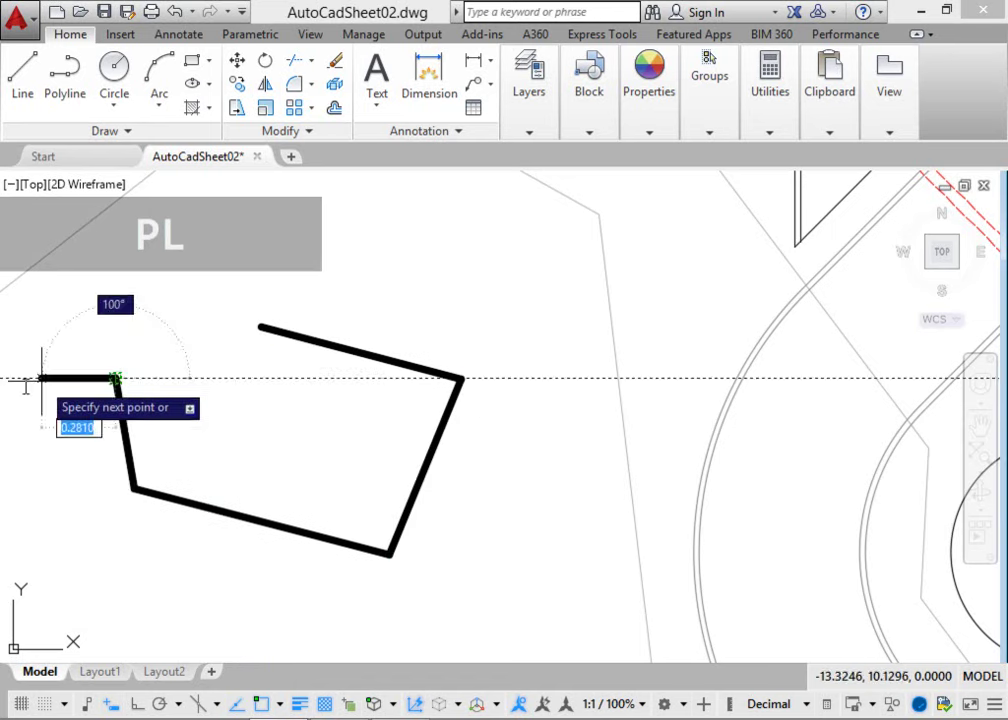
{"action": "type", "text": "c"}
{"action": "key", "text": "Return"}
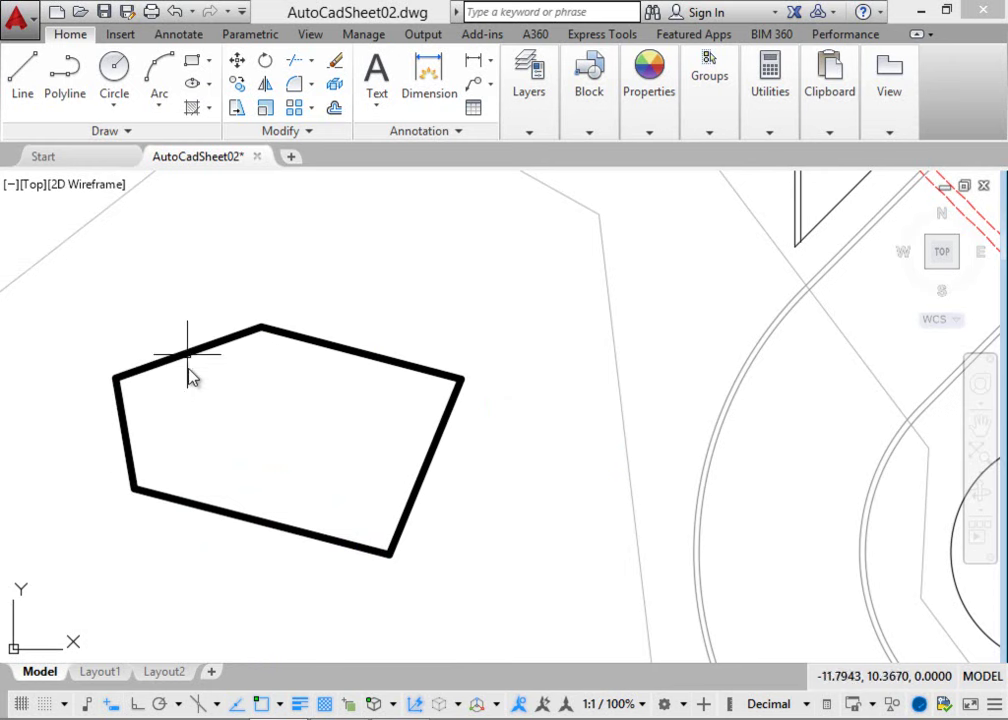
Drag the polygon's right corner vertex up and outward to widen the shape.
{"action": "left_click", "coordinate": [175, 357]}
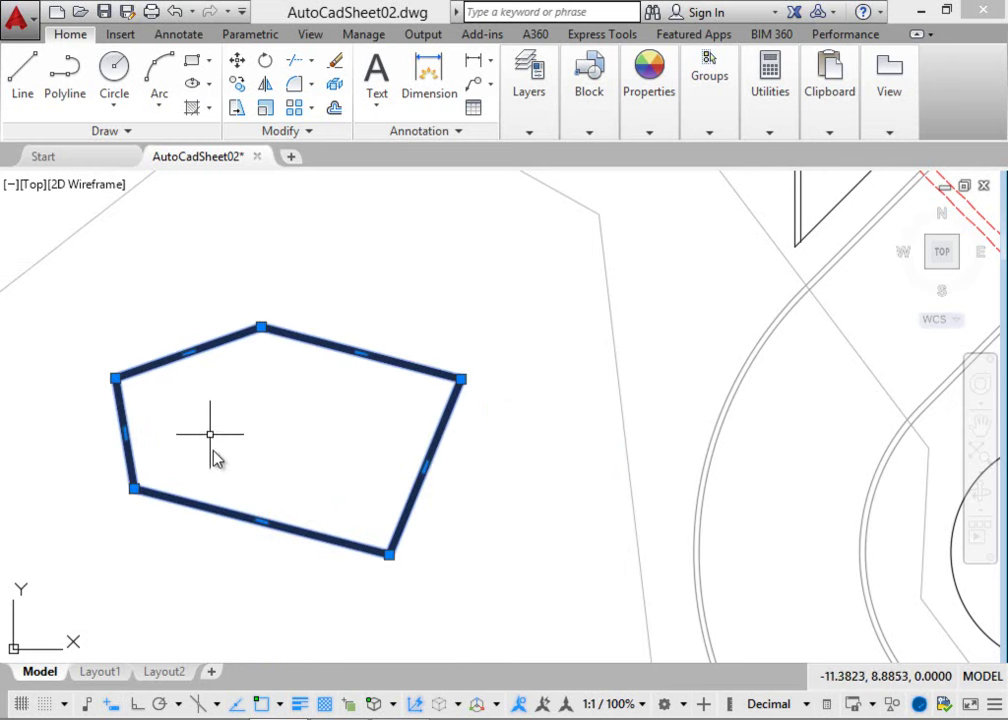
{"action": "left_click", "coordinate": [461, 379]}
{"action": "left_click", "coordinate": [543, 351]}
{"action": "key", "text": "Escape"}
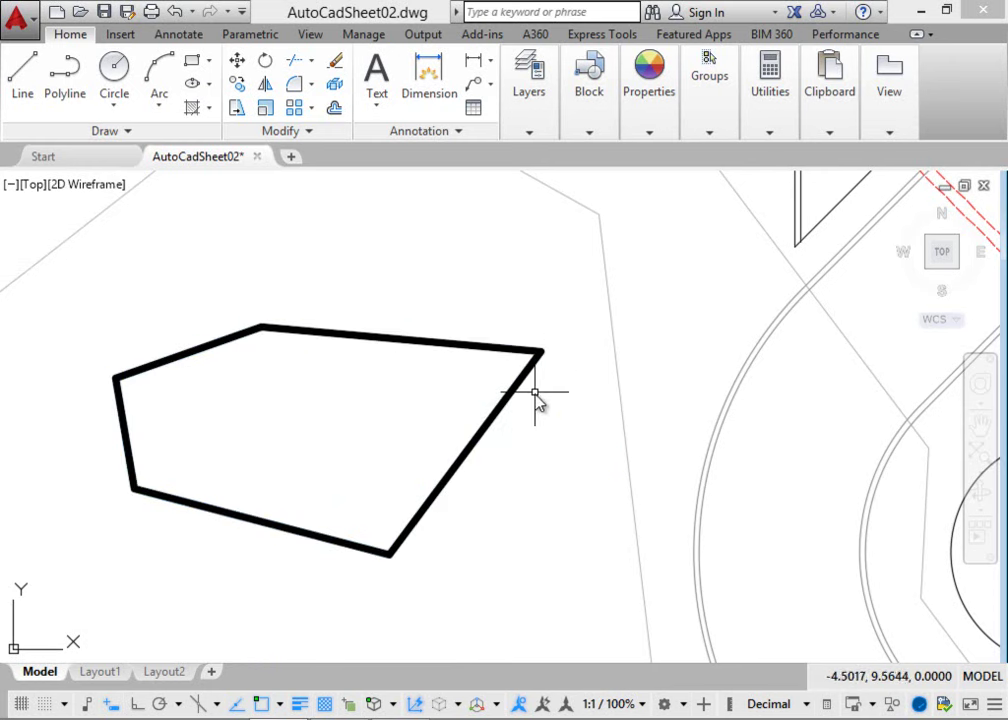
{"action": "scroll", "coordinate": [504, 540], "scroll_direction": "down", "scroll_amount": 1}
{"action": "scroll", "coordinate": [449, 527], "scroll_direction": "up", "scroll_amount": 2}
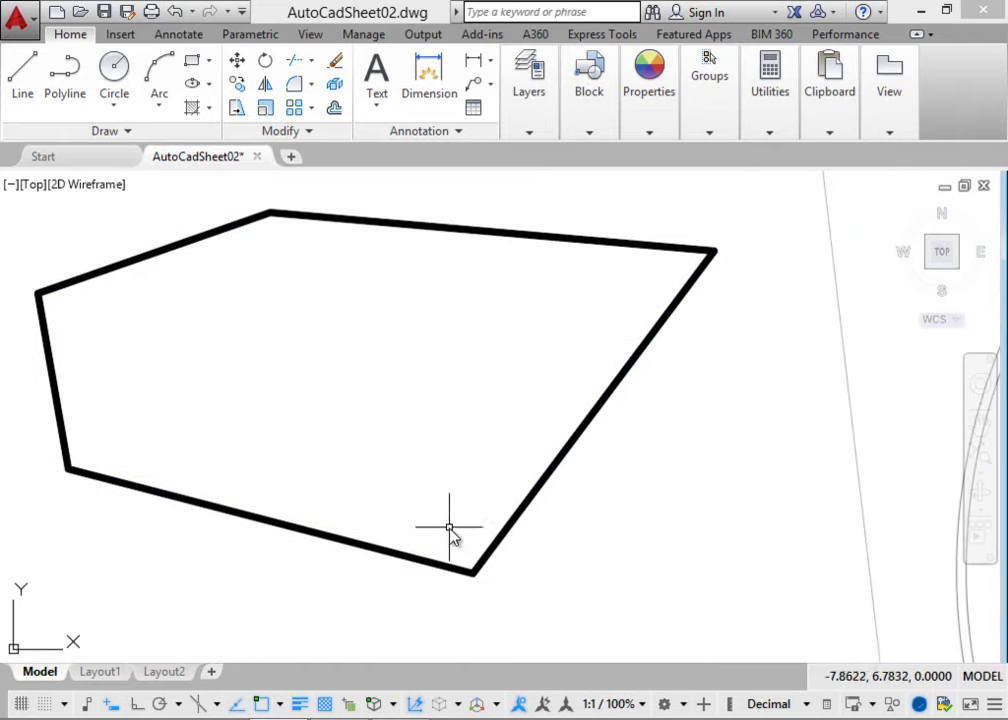
{"action": "left_click", "coordinate": [533, 500]}
{"action": "scroll", "coordinate": [430, 475], "scroll_direction": "down", "scroll_amount": 5}
{"action": "key", "text": "Escape"}
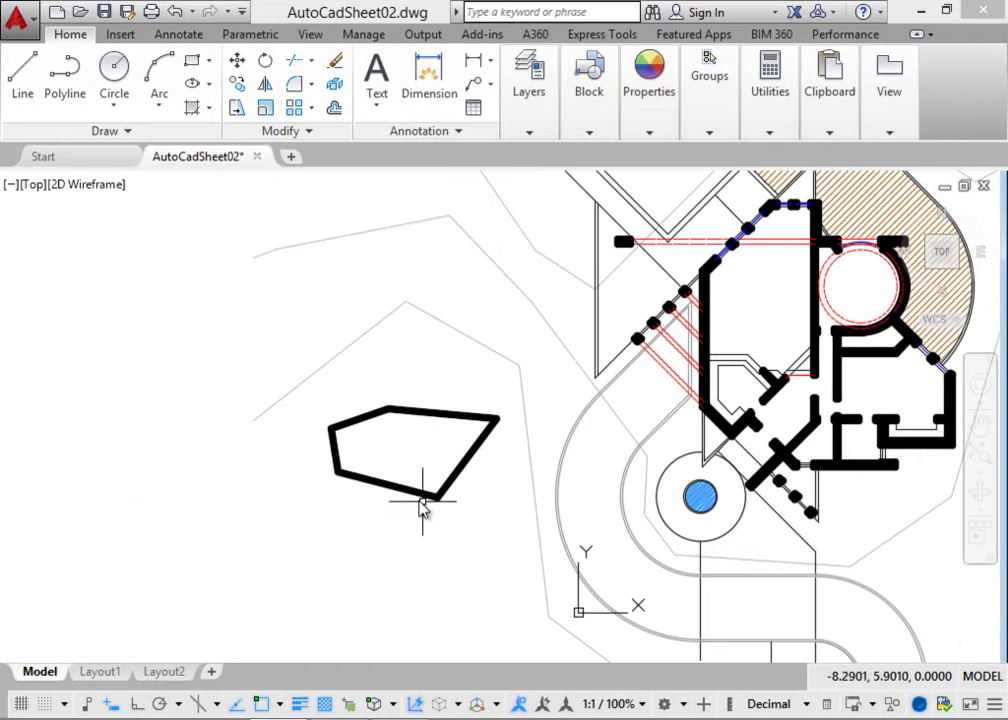
Hatch the test polygon with H, picking the polygon as the boundary object.
{"action": "type", "text": "h"}
{"action": "key", "text": "Return"}
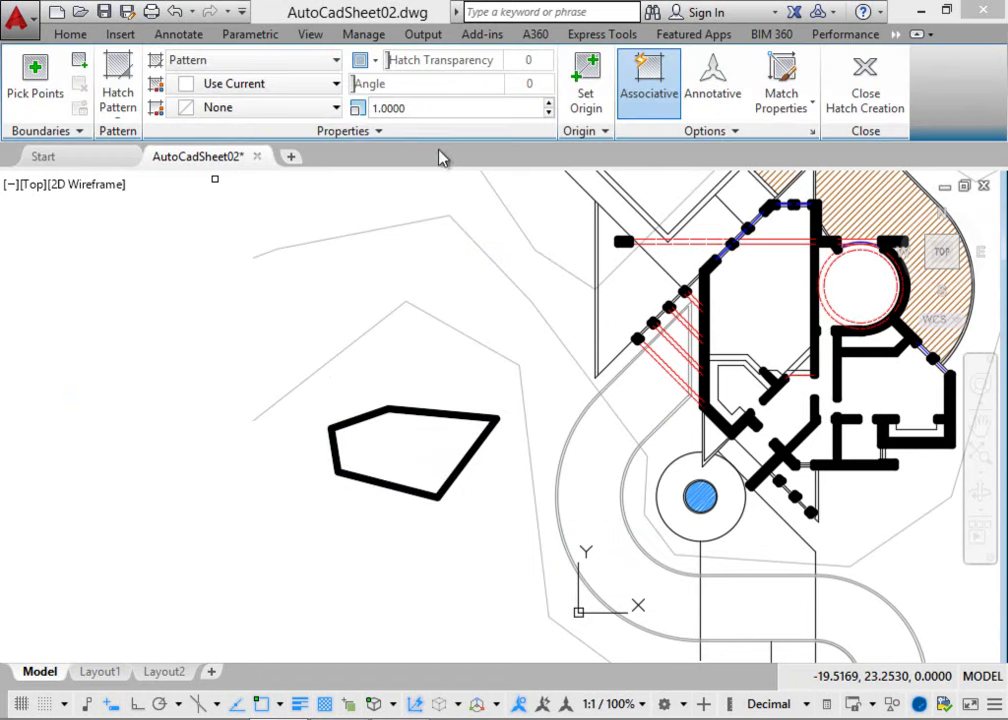
{"action": "left_click", "coordinate": [80, 62]}
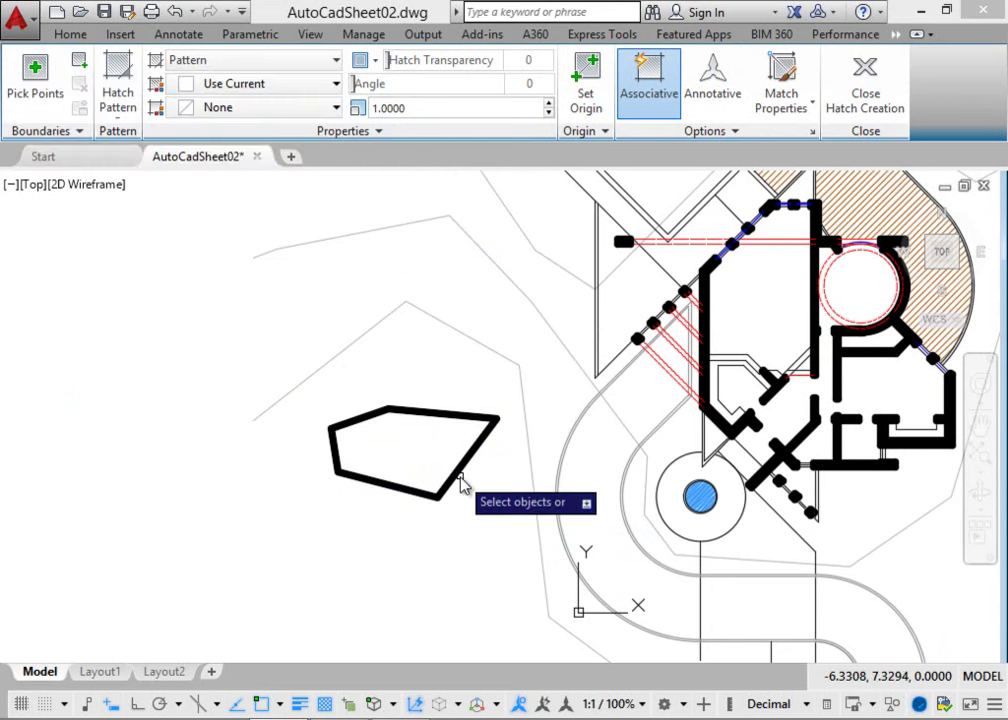
{"action": "left_click", "coordinate": [441, 424]}
{"action": "scroll", "coordinate": [371, 473], "scroll_direction": "up", "scroll_amount": 5}
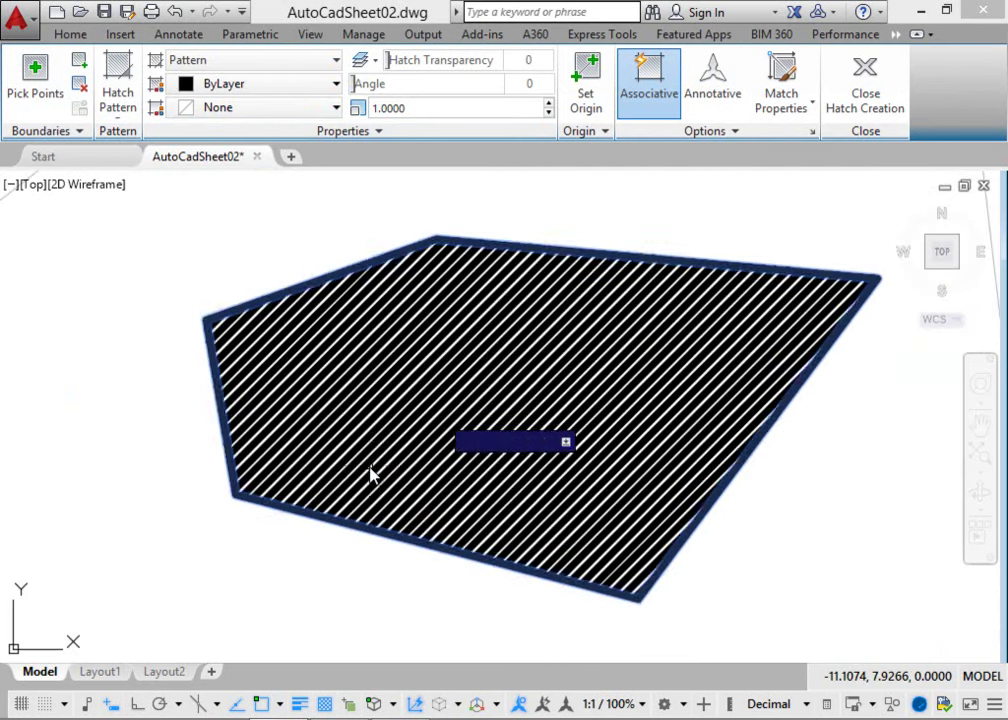
{"action": "key", "text": "Return"}
{"action": "scroll", "coordinate": [370, 382], "scroll_direction": "up", "scroll_amount": 3}
Select the striped hatch inside the polygon and delete it, keeping the outline.
{"action": "left_click", "coordinate": [379, 377]}
{"action": "left_click", "coordinate": [365, 425]}
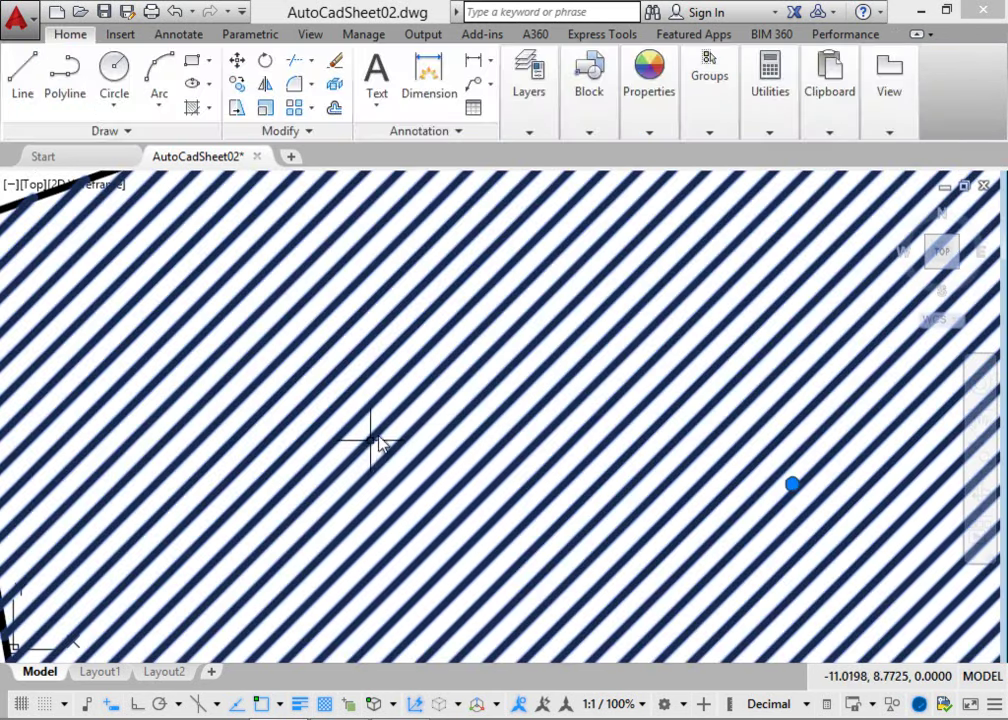
{"action": "scroll", "coordinate": [378, 442], "scroll_direction": "down", "scroll_amount": 8}
{"action": "mouse_move", "coordinate": [379, 444]}
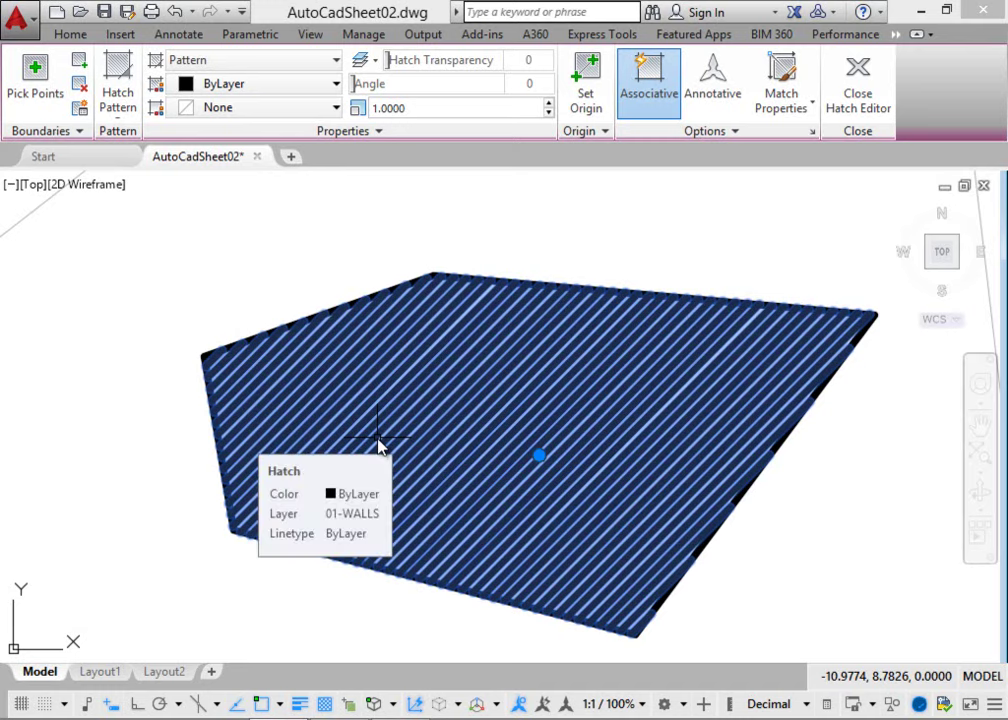
{"action": "scroll", "coordinate": [389, 412], "scroll_direction": "down", "scroll_amount": 2}
{"action": "scroll", "coordinate": [380, 412], "scroll_direction": "down", "scroll_amount": 6}
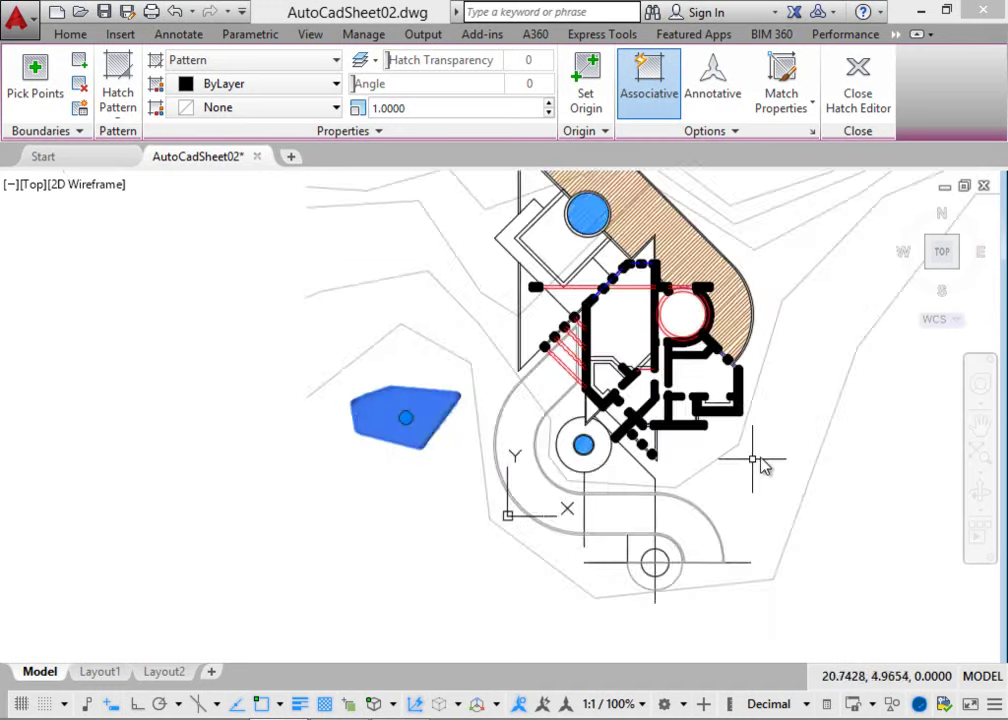
{"action": "scroll", "coordinate": [760, 466], "scroll_direction": "up", "scroll_amount": 5}
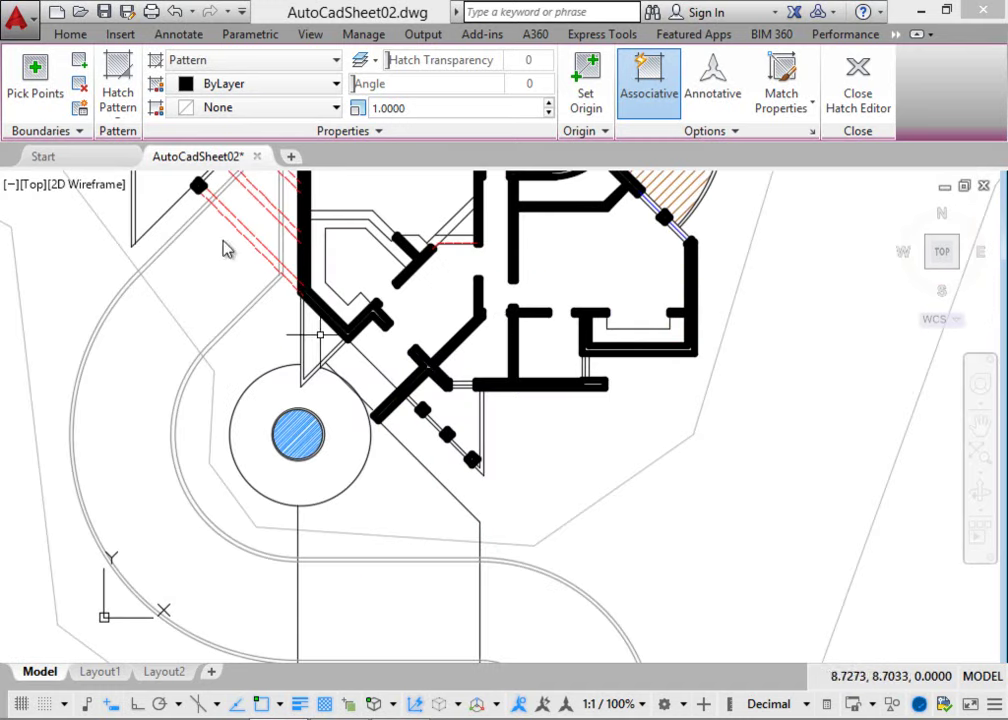
{"action": "scroll", "coordinate": [516, 540], "scroll_direction": "down", "scroll_amount": 1}
{"action": "scroll", "coordinate": [549, 540], "scroll_direction": "down", "scroll_amount": 5}
{"action": "scroll", "coordinate": [556, 482], "scroll_direction": "up", "scroll_amount": 6}
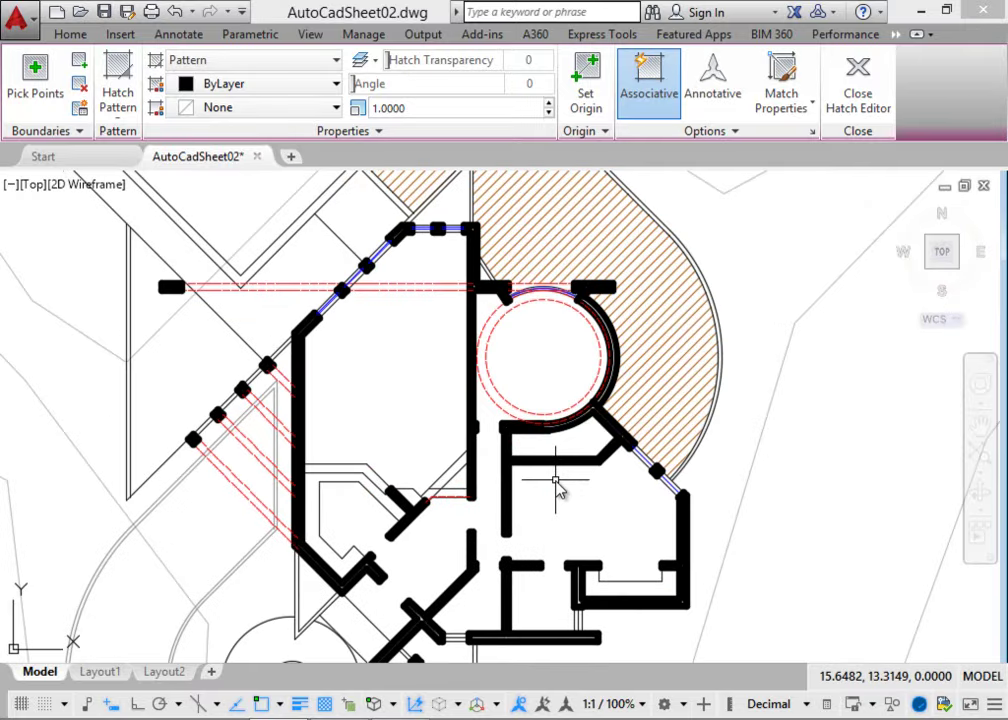
{"action": "scroll", "coordinate": [522, 443], "scroll_direction": "down", "scroll_amount": 4}
{"action": "scroll", "coordinate": [298, 510], "scroll_direction": "up", "scroll_amount": 5}
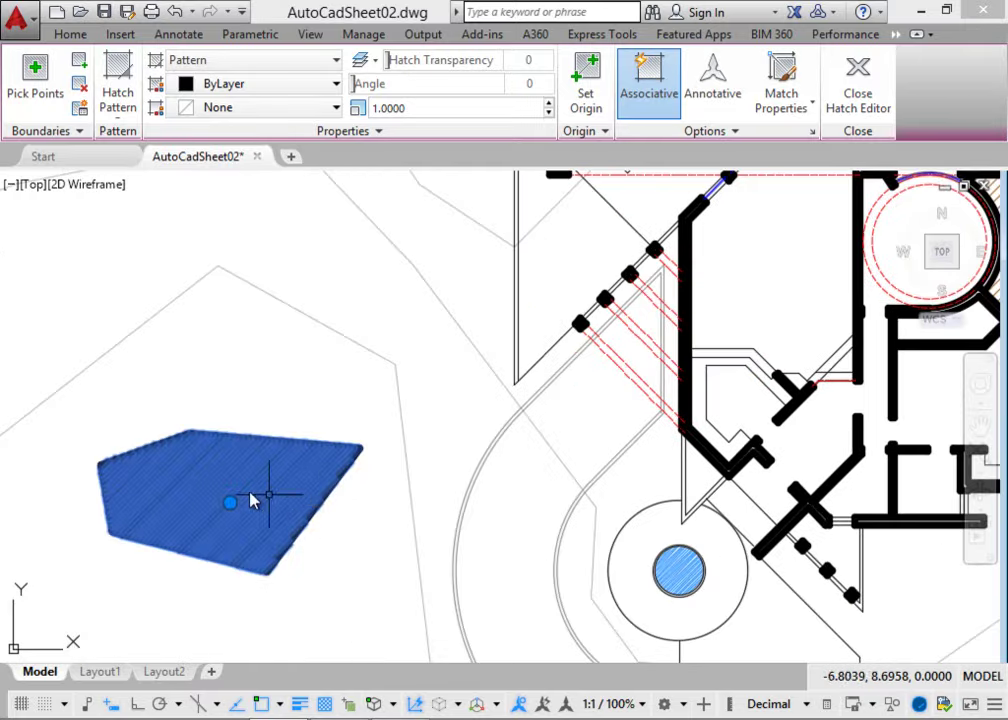
{"action": "key", "text": "Delete"}
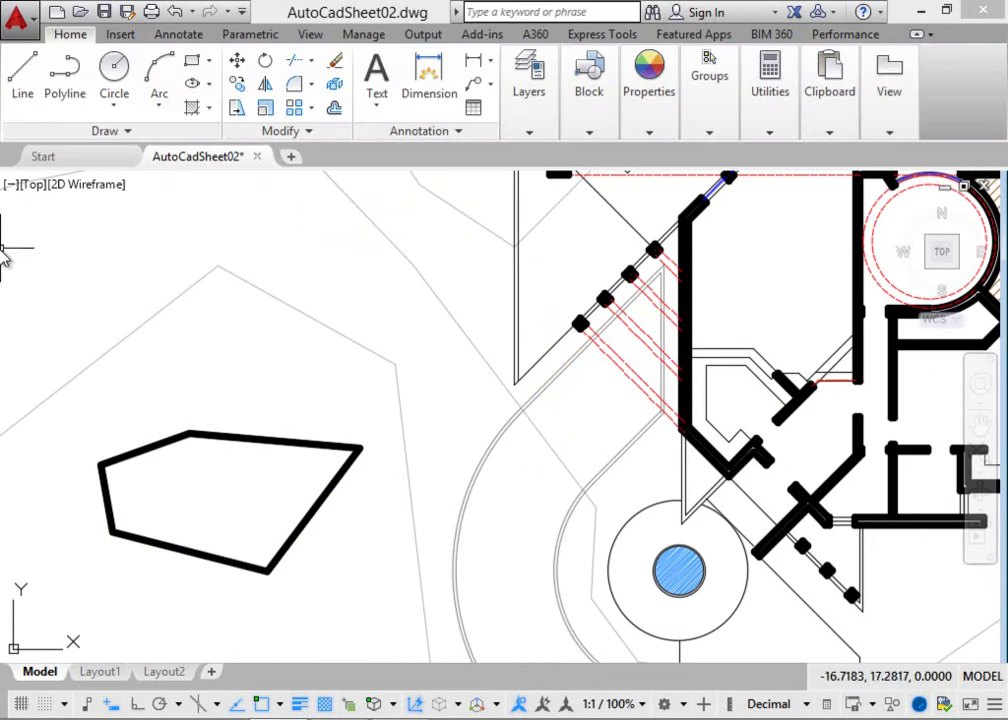
Select the leftover polygon outline and delete it.
{"action": "left_click", "coordinate": [241, 436]}
{"action": "key", "text": "Delete"}
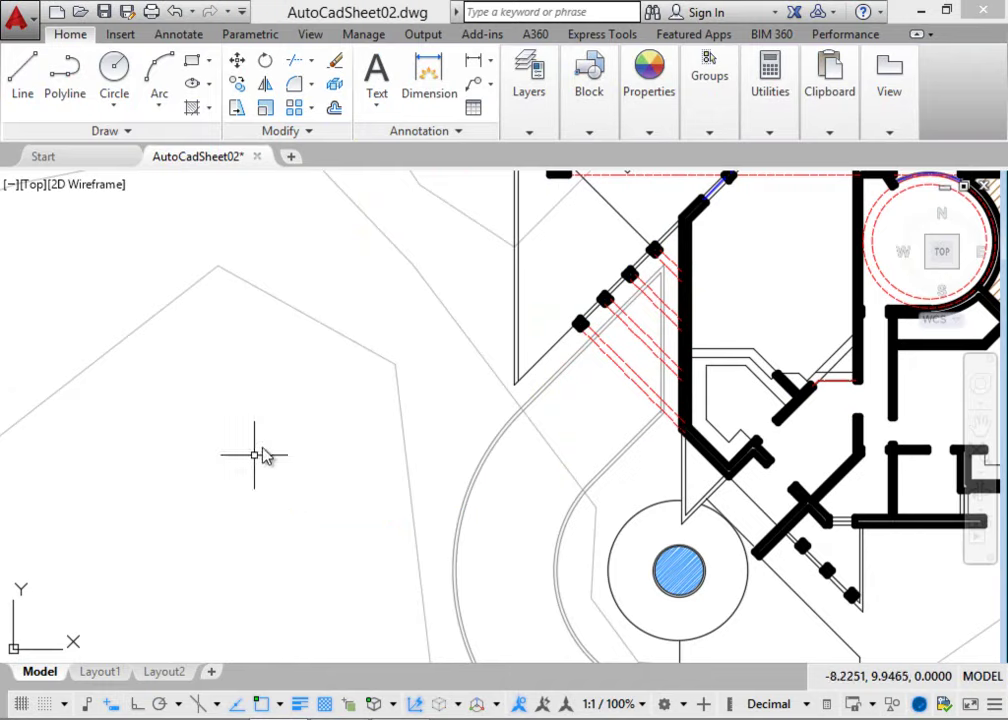
{"action": "scroll", "coordinate": [262, 440], "scroll_direction": "down", "scroll_amount": 3}
{"action": "scroll", "coordinate": [450, 513], "scroll_direction": "up", "scroll_amount": 2}
{"action": "scroll", "coordinate": [352, 480], "scroll_direction": "up", "scroll_amount": 1}
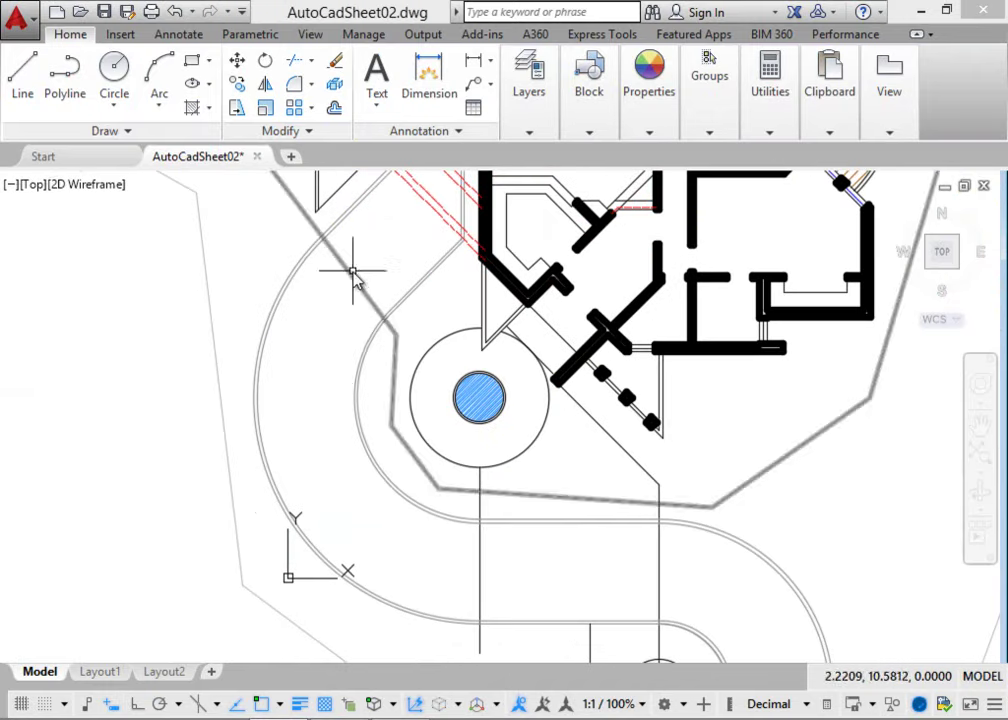
{"action": "scroll", "coordinate": [352, 271], "scroll_direction": "down", "scroll_amount": 3}
{"action": "scroll", "coordinate": [592, 265], "scroll_direction": "down", "scroll_amount": 2}
{"action": "scroll", "coordinate": [592, 265], "scroll_direction": "up", "scroll_amount": 3}
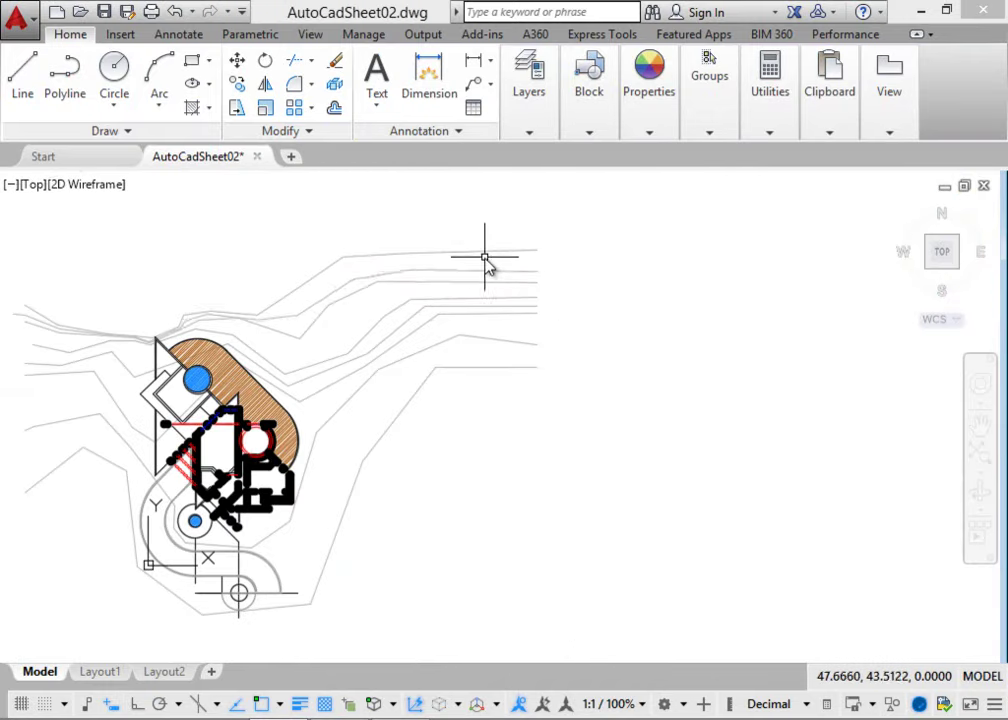
{"action": "scroll", "coordinate": [309, 232], "scroll_direction": "up", "scroll_amount": 2}
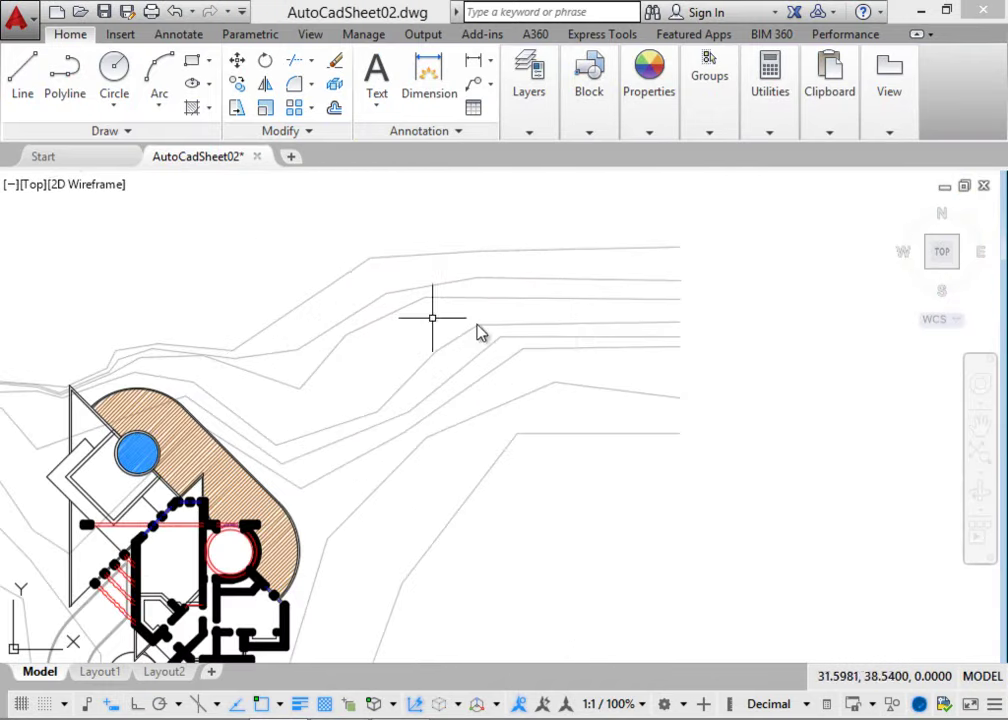
Draw a thick vertical line across the right-hand ends of the terrain contours.
{"action": "left_click", "coordinate": [660, 245]}
{"action": "left_click", "coordinate": [660, 435]}
{"action": "key", "text": "Return"}
{"action": "scroll", "coordinate": [700, 458], "scroll_direction": "down", "scroll_amount": 5}
{"action": "scroll", "coordinate": [505, 428], "scroll_direction": "up", "scroll_amount": 5}
{"action": "scroll", "coordinate": [697, 505], "scroll_direction": "down", "scroll_amount": 3}
{"action": "scroll", "coordinate": [675, 500], "scroll_direction": "up", "scroll_amount": 3}
{"action": "middle_click_drag", "start_coordinate": [675, 500], "coordinate": [518, 432]}
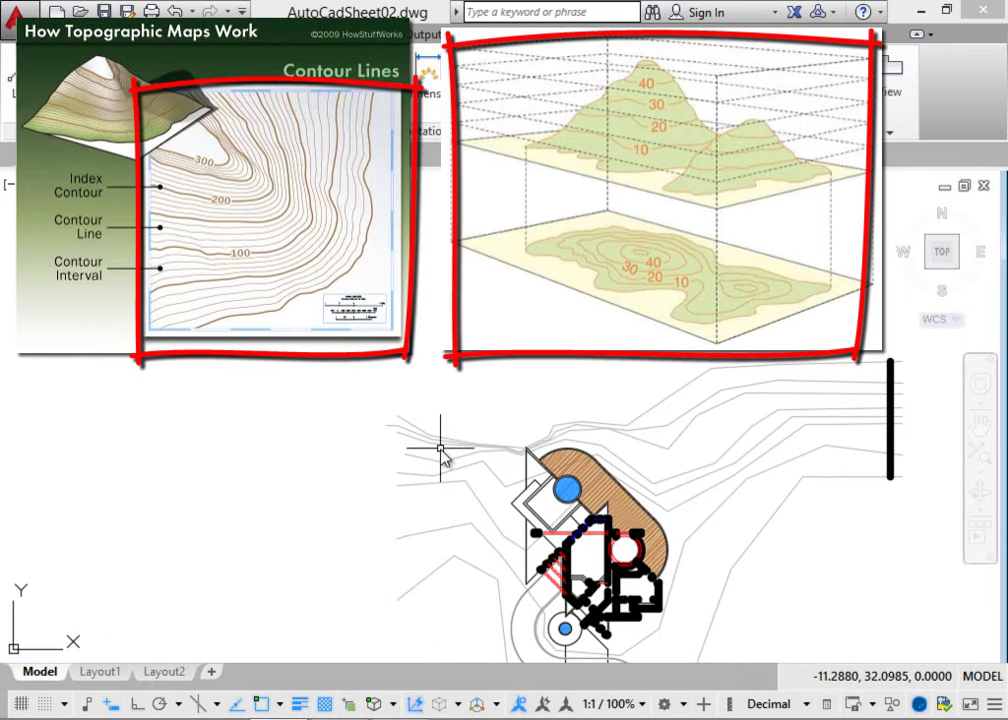
{"action": "scroll", "coordinate": [787, 368], "scroll_direction": "up", "scroll_amount": 3}
{"action": "left_click", "coordinate": [705, 389]}
{"action": "scroll", "coordinate": [702, 392], "scroll_direction": "down", "scroll_amount": 2}
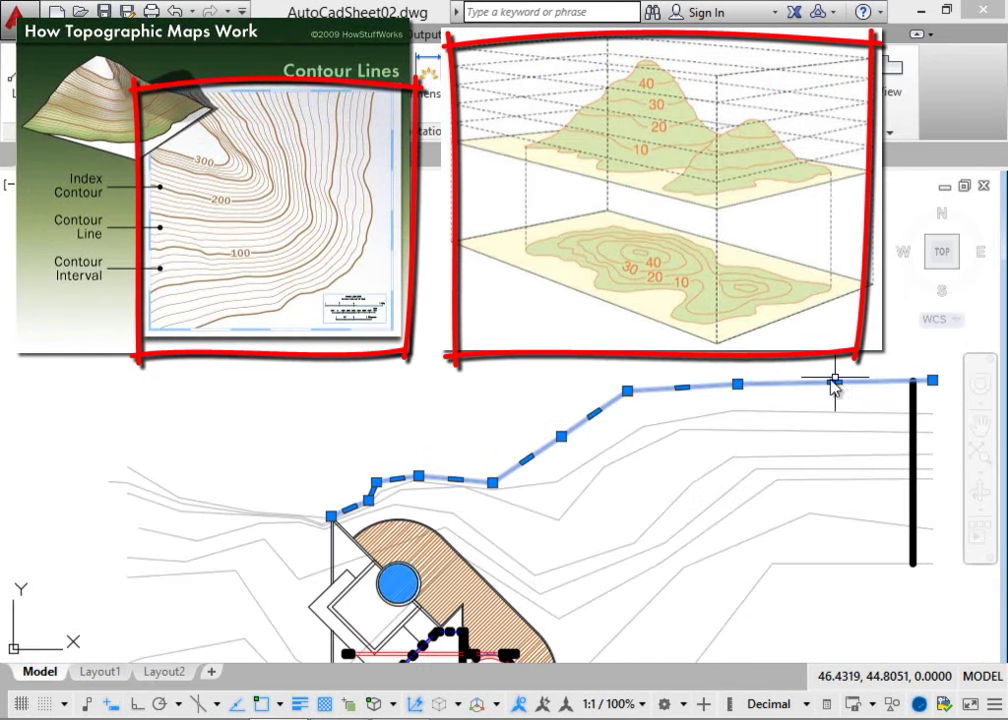
{"action": "left_click", "coordinate": [790, 432]}
{"action": "left_click", "coordinate": [725, 463]}
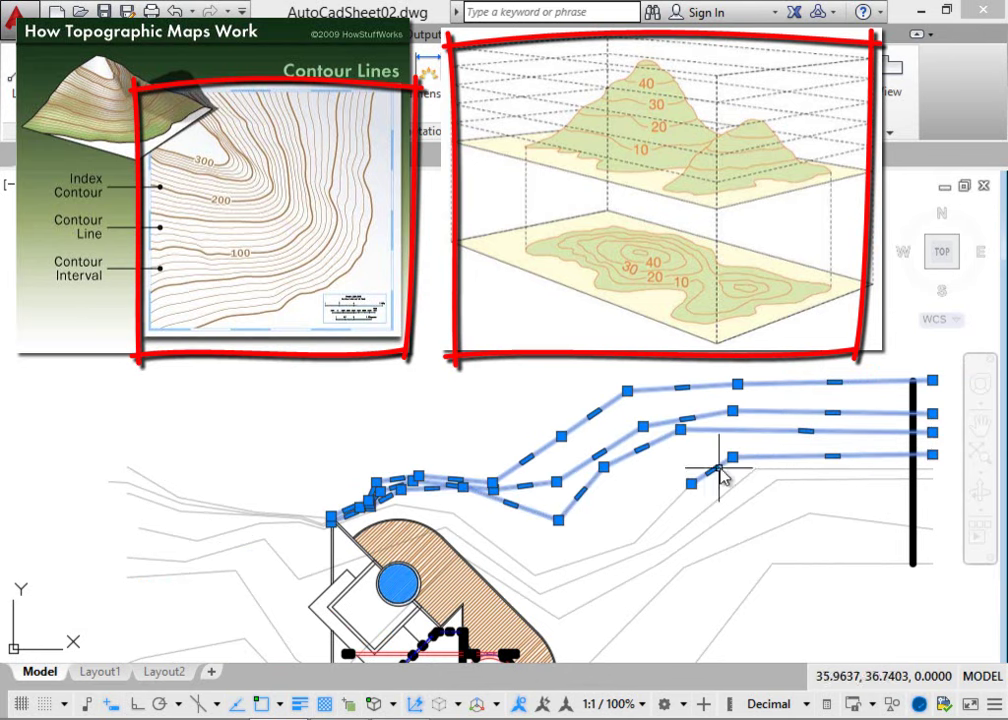
{"action": "key", "text": "Return"}
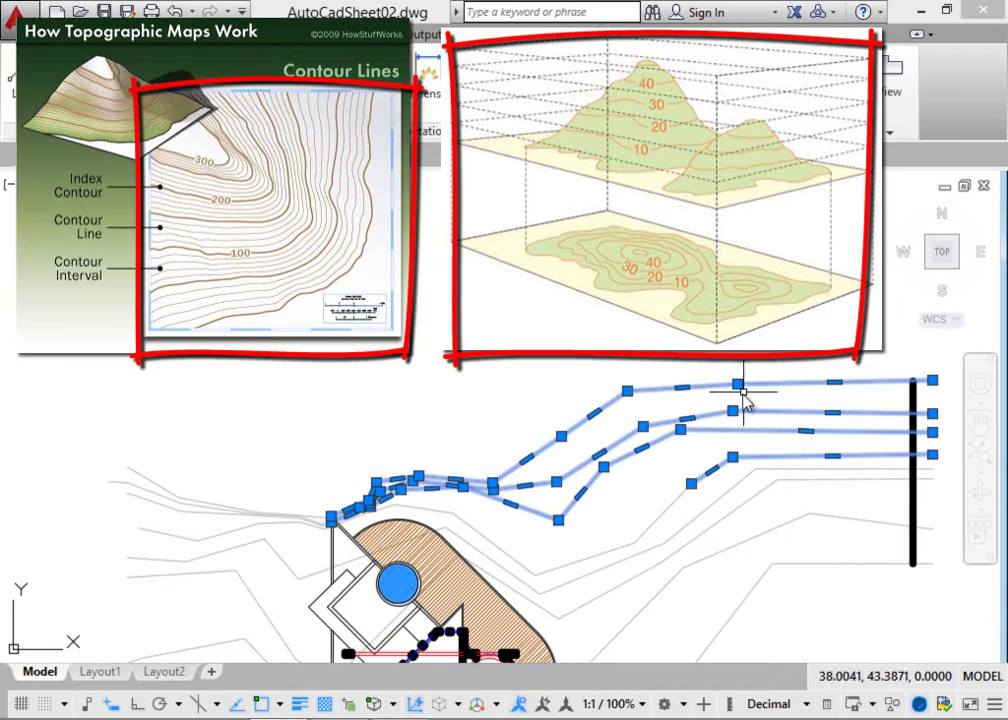
{"action": "key", "text": "Escape"}
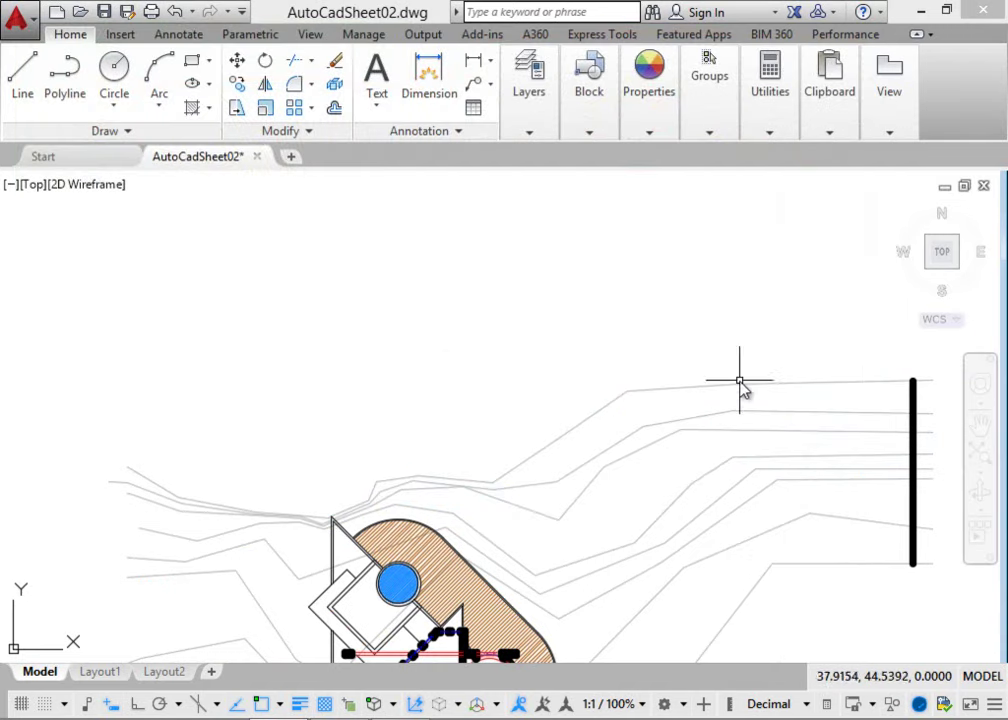
{"action": "scroll", "coordinate": [484, 383], "scroll_direction": "down", "scroll_amount": 4}
{"action": "scroll", "coordinate": [604, 397], "scroll_direction": "up", "scroll_amount": 2}
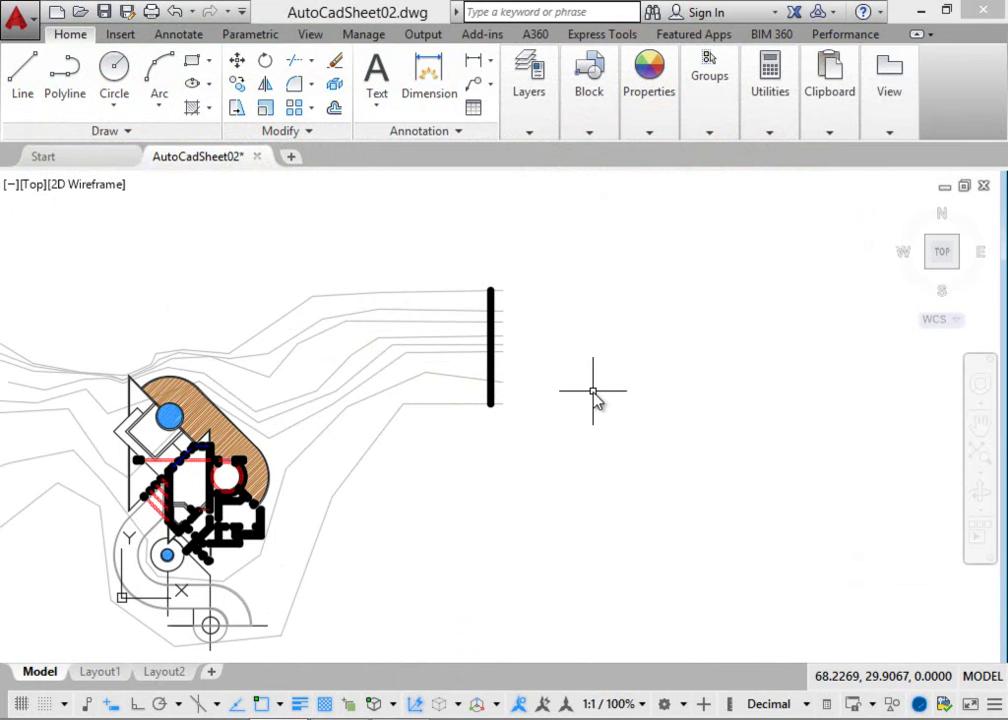
{"action": "scroll", "coordinate": [484, 288], "scroll_direction": "up", "scroll_amount": 2}
Draw a line with L from the upper left contour down to the building's hatched edge.
{"action": "scroll", "coordinate": [468, 366], "scroll_direction": "down", "scroll_amount": 2}
{"action": "scroll", "coordinate": [380, 308], "scroll_direction": "up", "scroll_amount": 2}
{"action": "scroll", "coordinate": [650, 390], "scroll_direction": "down", "scroll_amount": 2}
{"action": "scroll", "coordinate": [724, 254], "scroll_direction": "up", "scroll_amount": 2}
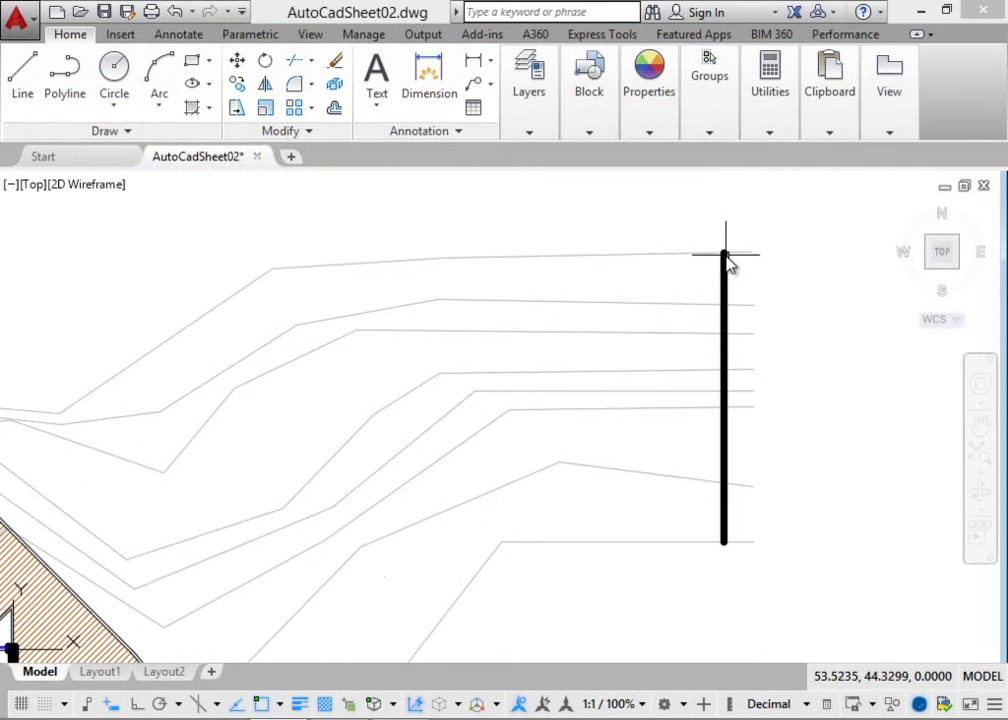
{"action": "type", "text": "l"}
{"action": "key", "text": "Return"}
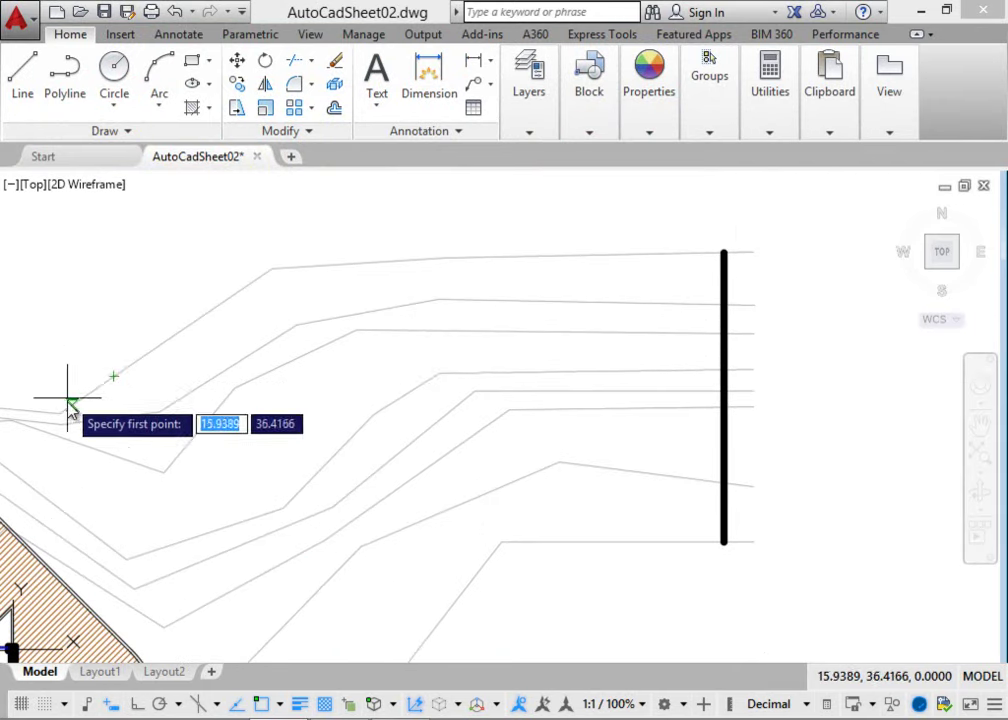
{"action": "scroll", "coordinate": [27, 412], "scroll_direction": "up", "scroll_amount": 2}
{"action": "left_click", "coordinate": [27, 412]}
{"action": "scroll", "coordinate": [184, 510], "scroll_direction": "down", "scroll_amount": 2}
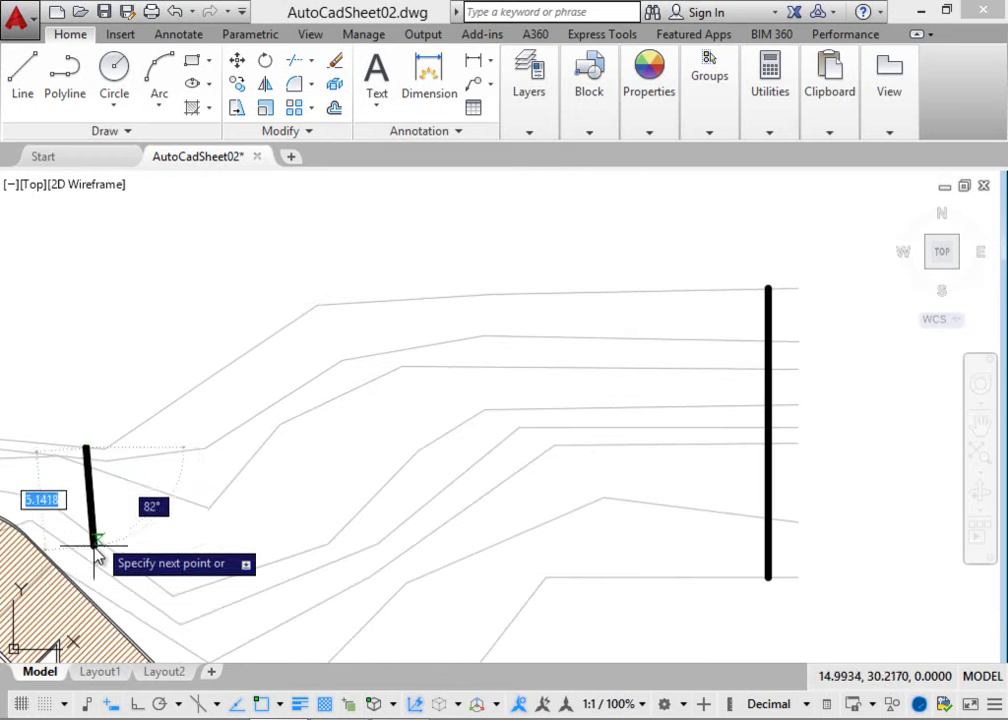
{"action": "left_click", "coordinate": [96, 596]}
{"action": "key", "text": "Return"}
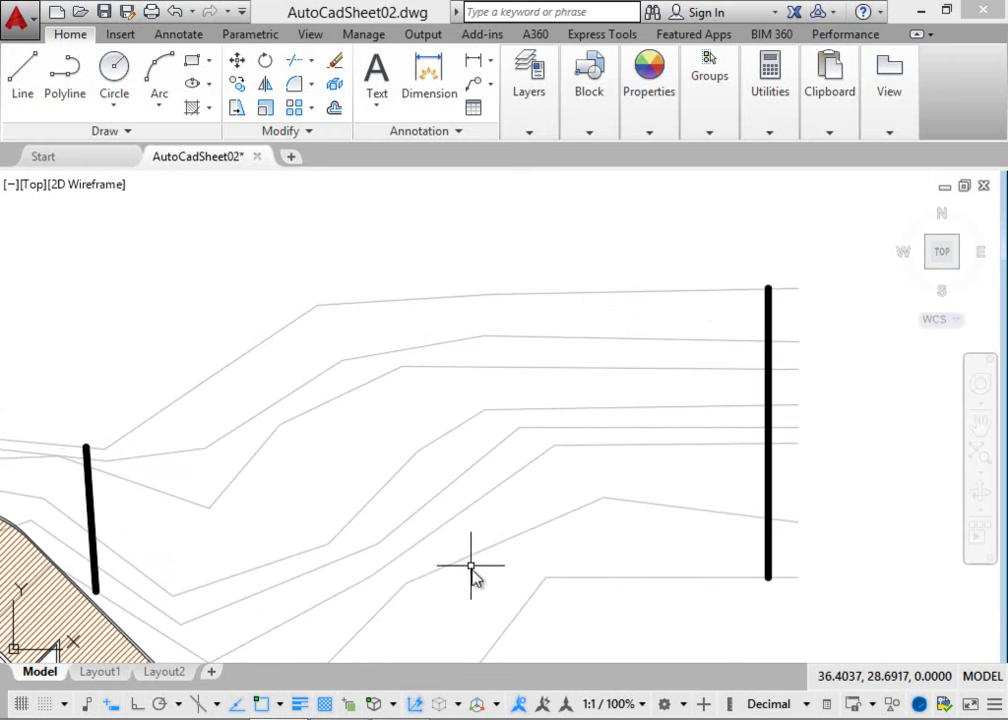
{"action": "scroll", "coordinate": [697, 596], "scroll_direction": "down", "scroll_amount": 2}
Create a closed boundary polyline by picking a point inside the angled wall area.
{"action": "scroll", "coordinate": [428, 444], "scroll_direction": "up", "scroll_amount": 2}
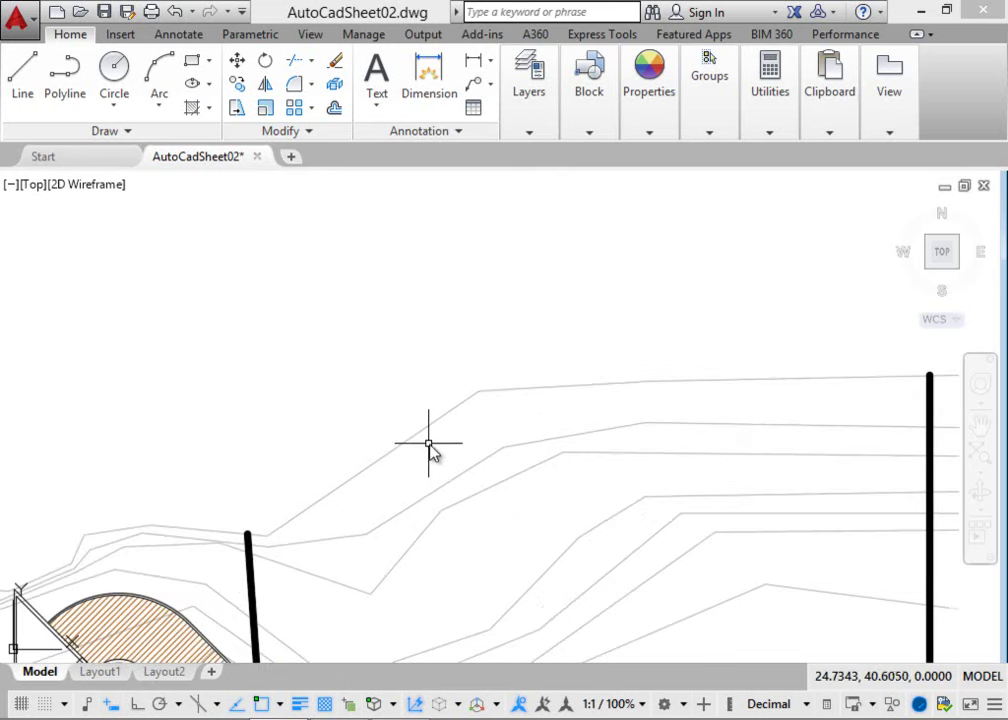
{"action": "type", "text": "bo"}
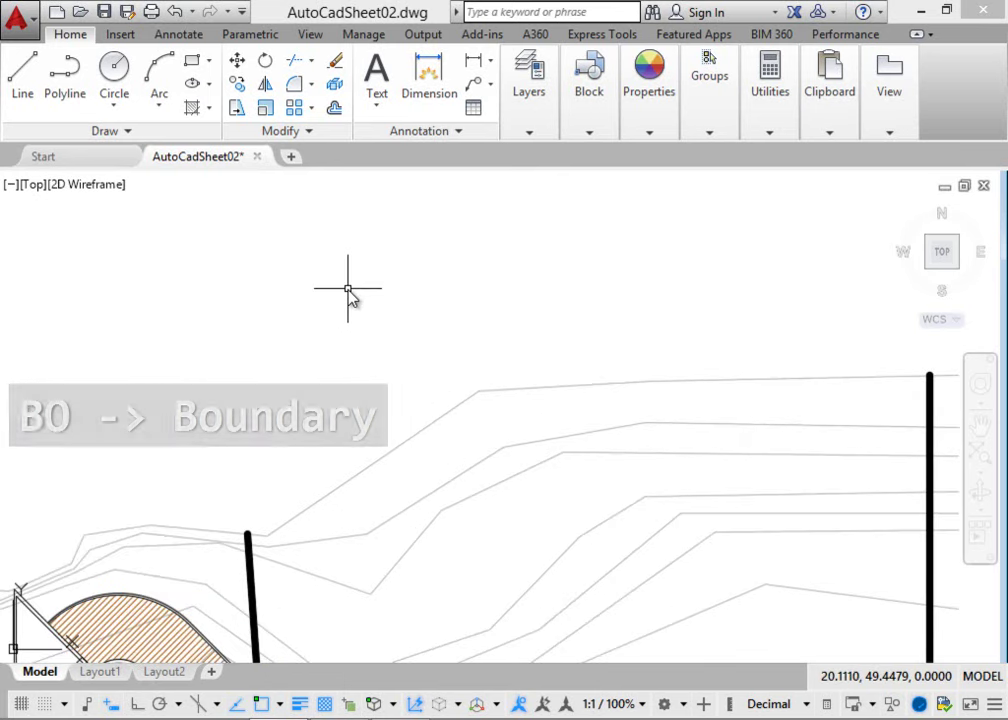
{"action": "type", "text": "bo"}
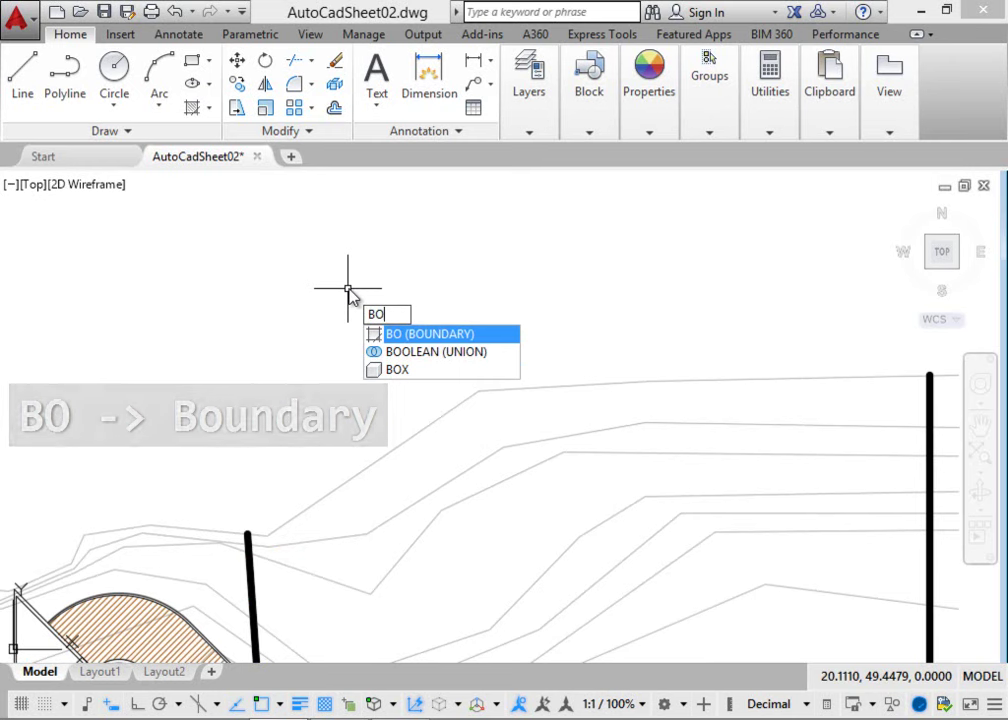
{"action": "left_click", "coordinate": [452, 340]}
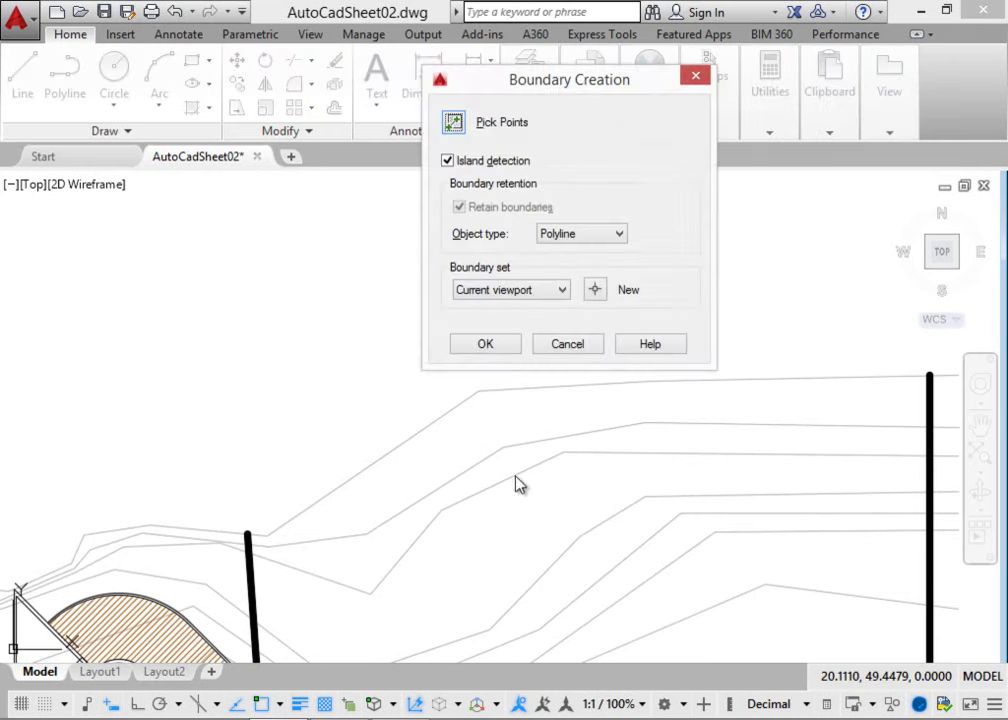
{"action": "left_click_drag", "start_coordinate": [505, 82], "coordinate": [233, 81]}
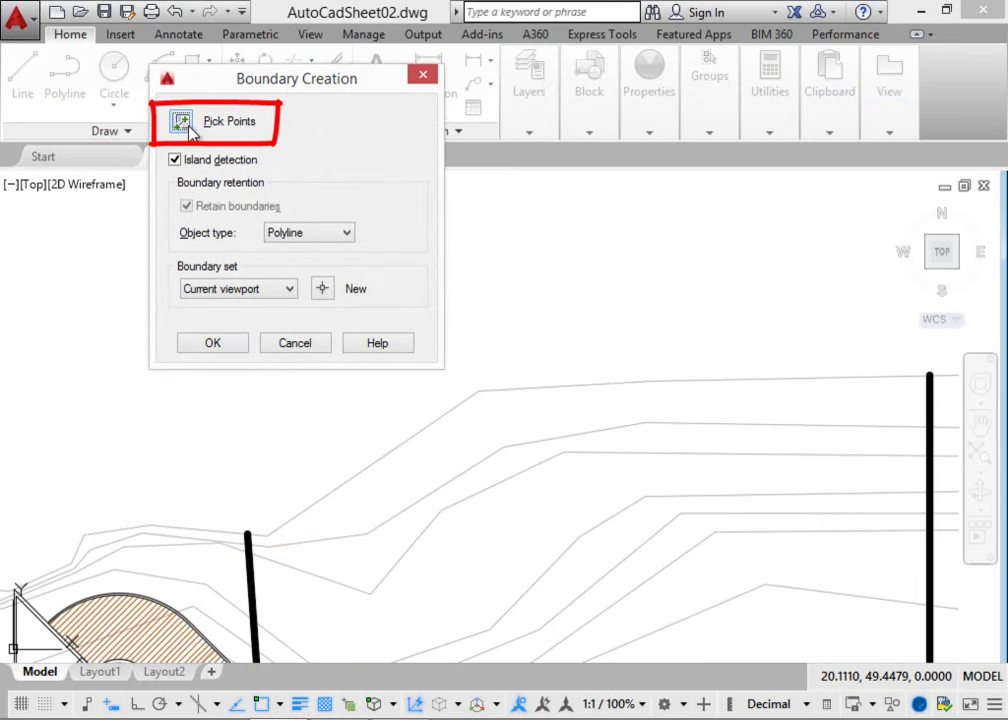
{"action": "left_click", "coordinate": [189, 120]}
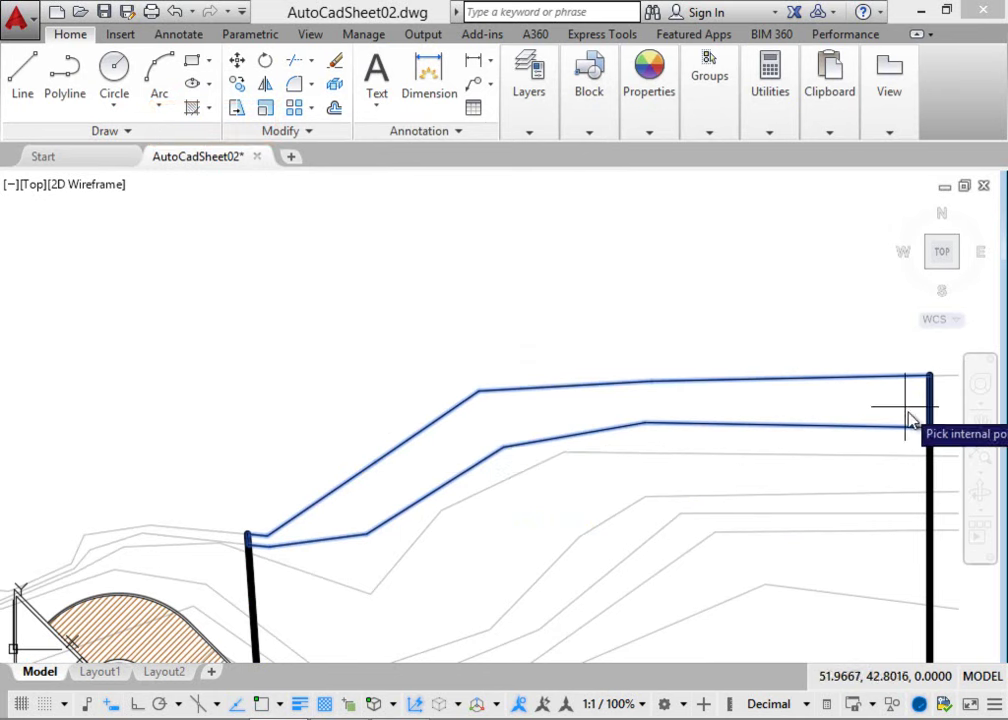
{"action": "left_click", "coordinate": [322, 506]}
{"action": "key", "text": "Return"}
Move the new boundary outline up and to the left, away from the site plan.
{"action": "left_click", "coordinate": [414, 430]}
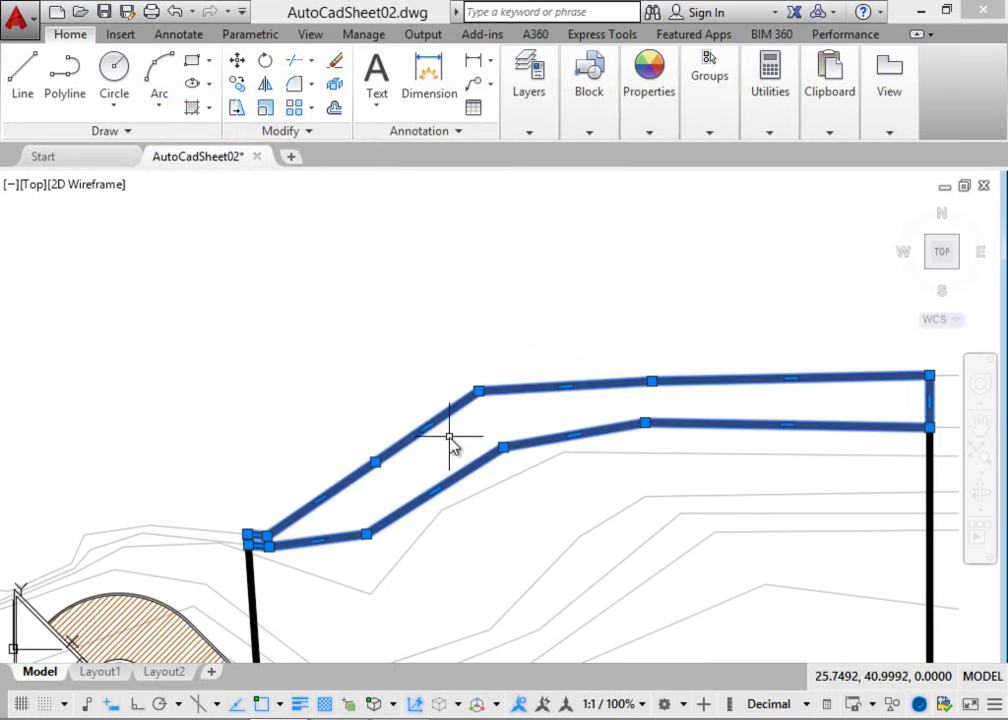
{"action": "scroll", "coordinate": [460, 440], "scroll_direction": "down", "scroll_amount": 3}
{"action": "key", "text": "m"}
{"action": "key", "text": "Return"}
{"action": "left_click", "coordinate": [490, 432]}
{"action": "left_click", "coordinate": [338, 290]}
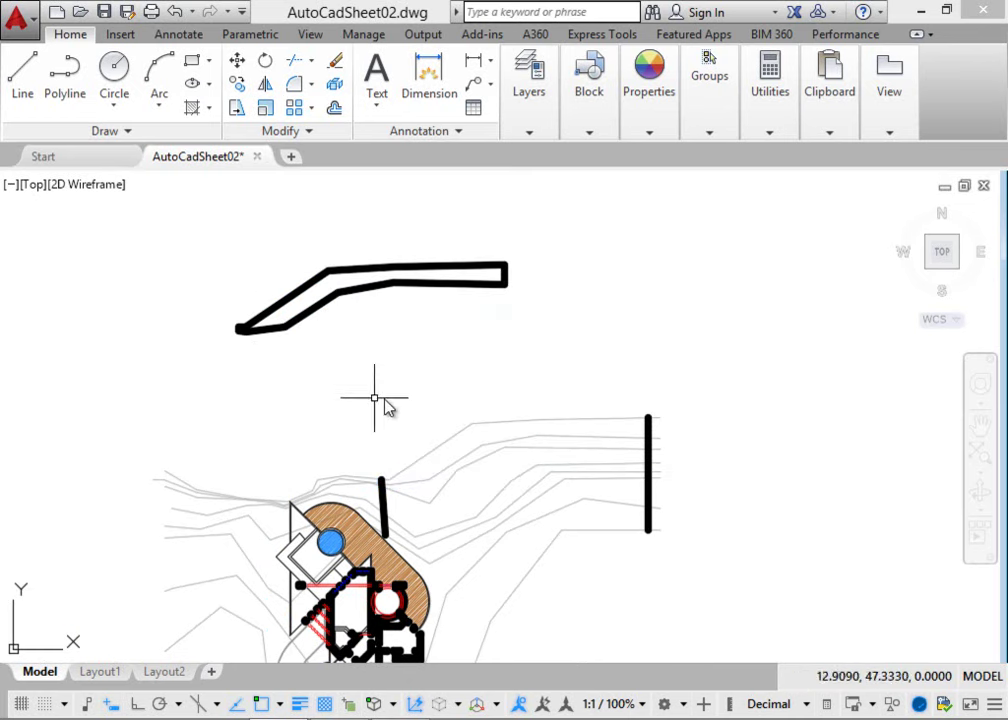
Select the moved boundary outline and delete it.
{"action": "left_click", "coordinate": [353, 281]}
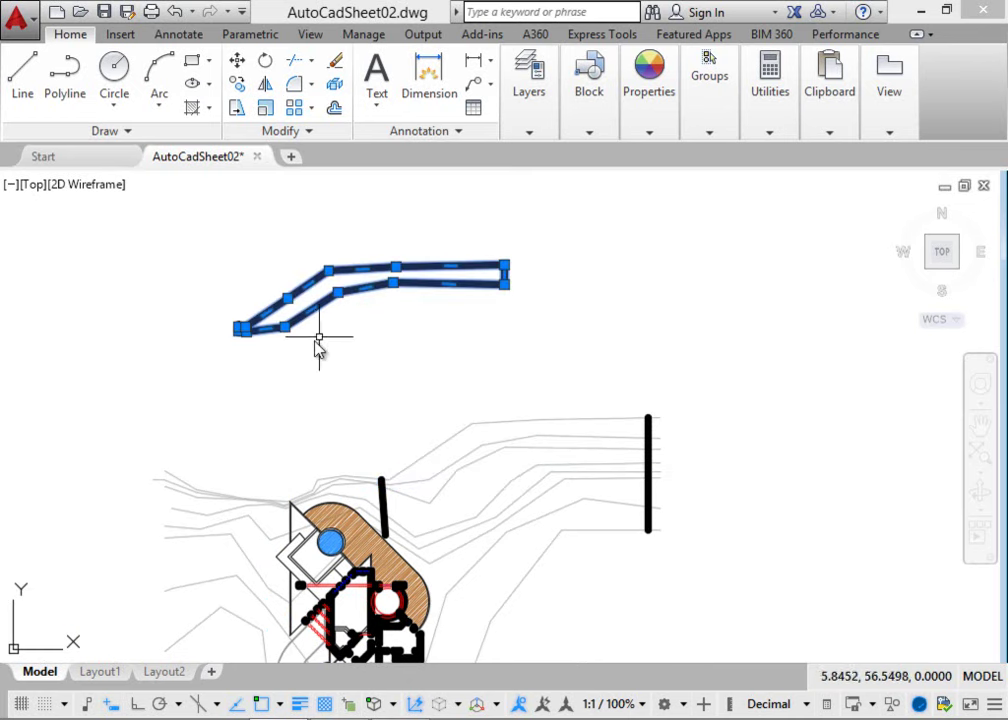
{"action": "scroll", "coordinate": [243, 225], "scroll_direction": "up", "scroll_amount": 2}
{"action": "scroll", "coordinate": [418, 336], "scroll_direction": "down", "scroll_amount": 6}
{"action": "scroll", "coordinate": [409, 298], "scroll_direction": "up", "scroll_amount": 2}
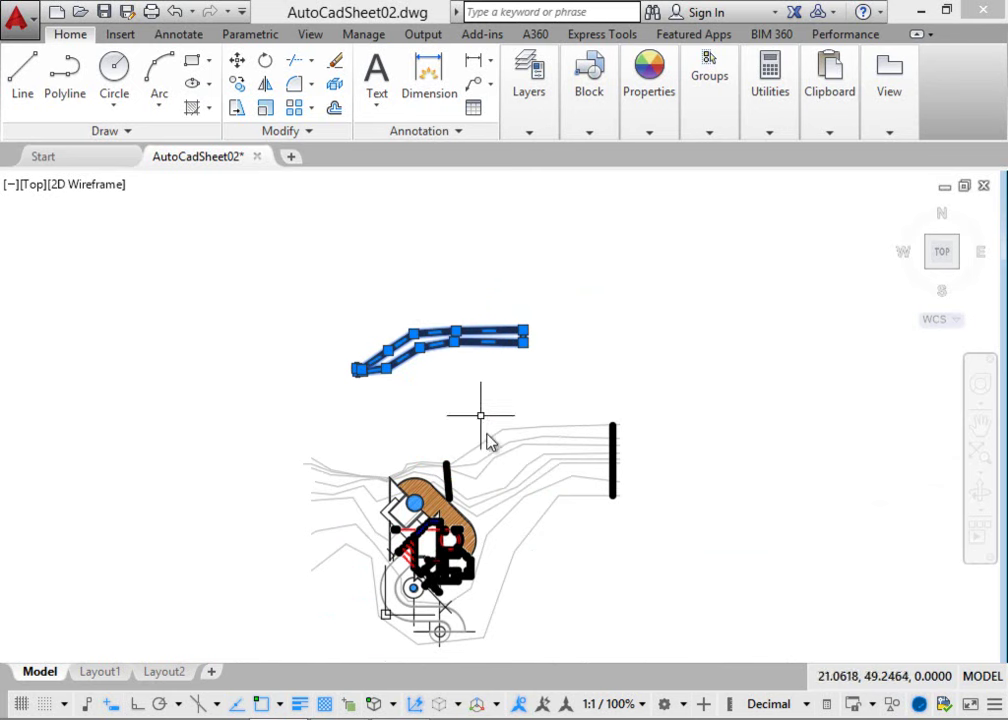
{"action": "key", "text": "Delete"}
Clear away the right vertical black bar and the short thick line beside the hatched area.
{"action": "scroll", "coordinate": [597, 450], "scroll_direction": "up", "scroll_amount": 2}
{"action": "scroll", "coordinate": [597, 450], "scroll_direction": "up", "scroll_amount": 4}
{"action": "left_click", "coordinate": [657, 400]}
{"action": "scroll", "coordinate": [298, 490], "scroll_direction": "up", "scroll_amount": 4}
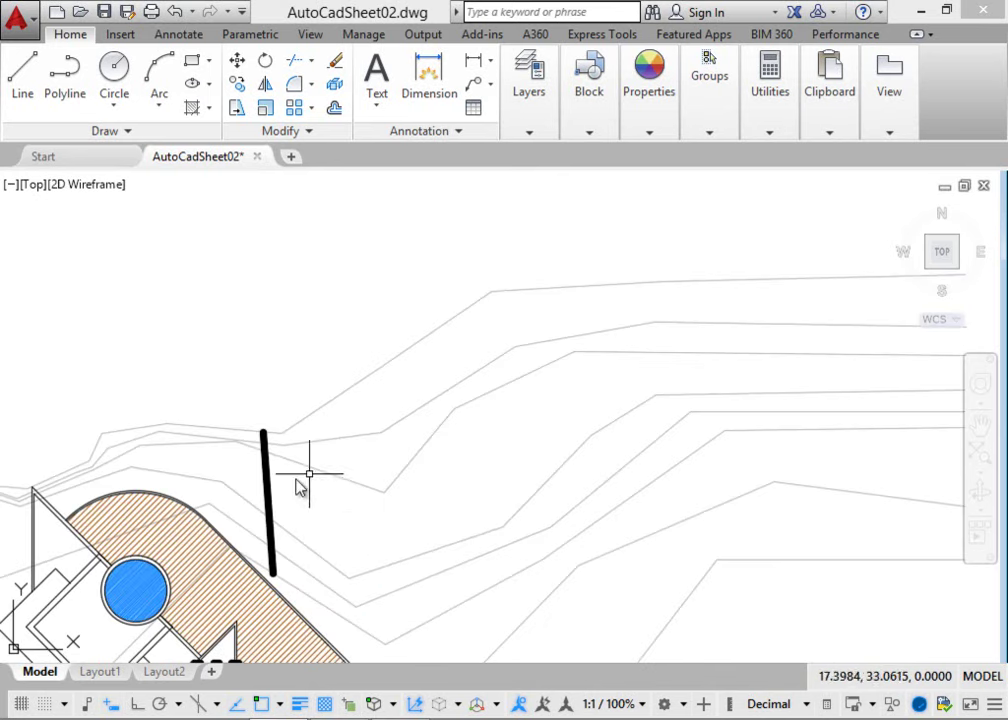
{"action": "left_click", "coordinate": [260, 488]}
{"action": "left_click", "coordinate": [262, 480]}
{"action": "left_click", "coordinate": [266, 486]}
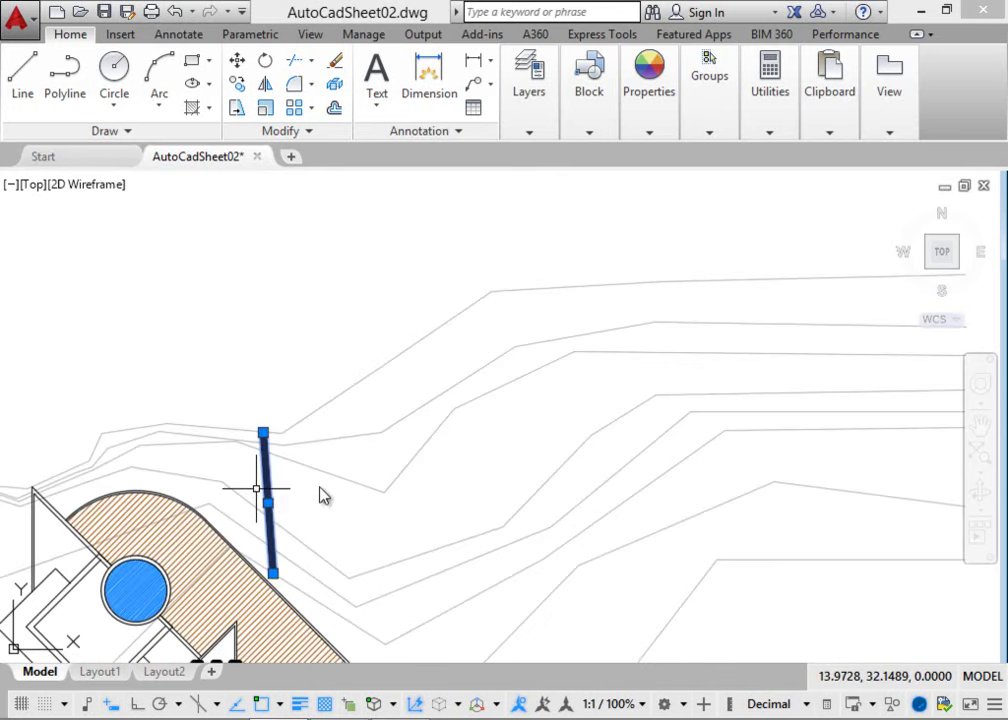
{"action": "scroll", "coordinate": [298, 568], "scroll_direction": "down", "scroll_amount": 10}
{"action": "scroll", "coordinate": [330, 578], "scroll_direction": "up", "scroll_amount": 4}
{"action": "scroll", "coordinate": [549, 461], "scroll_direction": "down", "scroll_amount": 4}
{"action": "scroll", "coordinate": [525, 461], "scroll_direction": "up", "scroll_amount": 6}
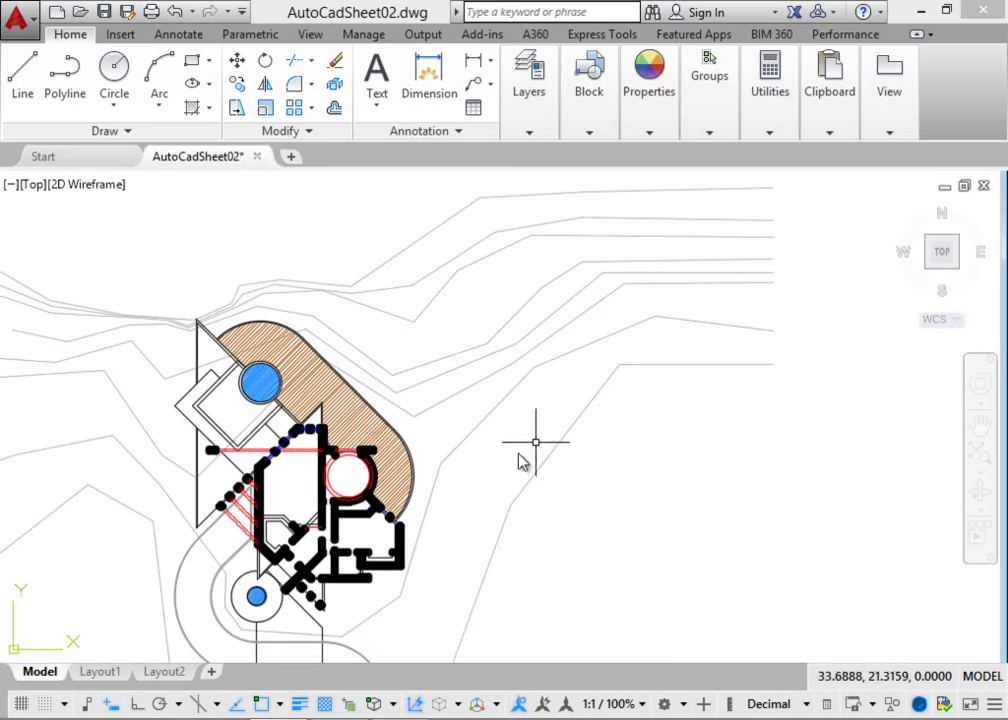
In the layer list, switch off the elevation, red dashed, contour, asphalt, green-area and wood hatch layers.
{"action": "left_click", "coordinate": [529, 95]}
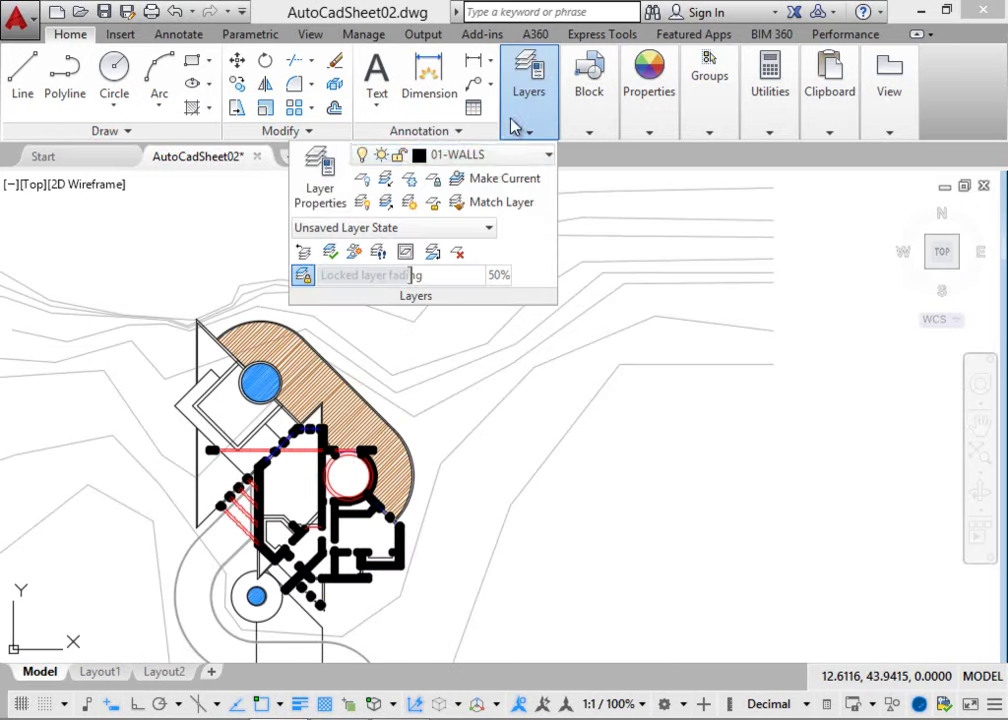
{"action": "left_click", "coordinate": [490, 157]}
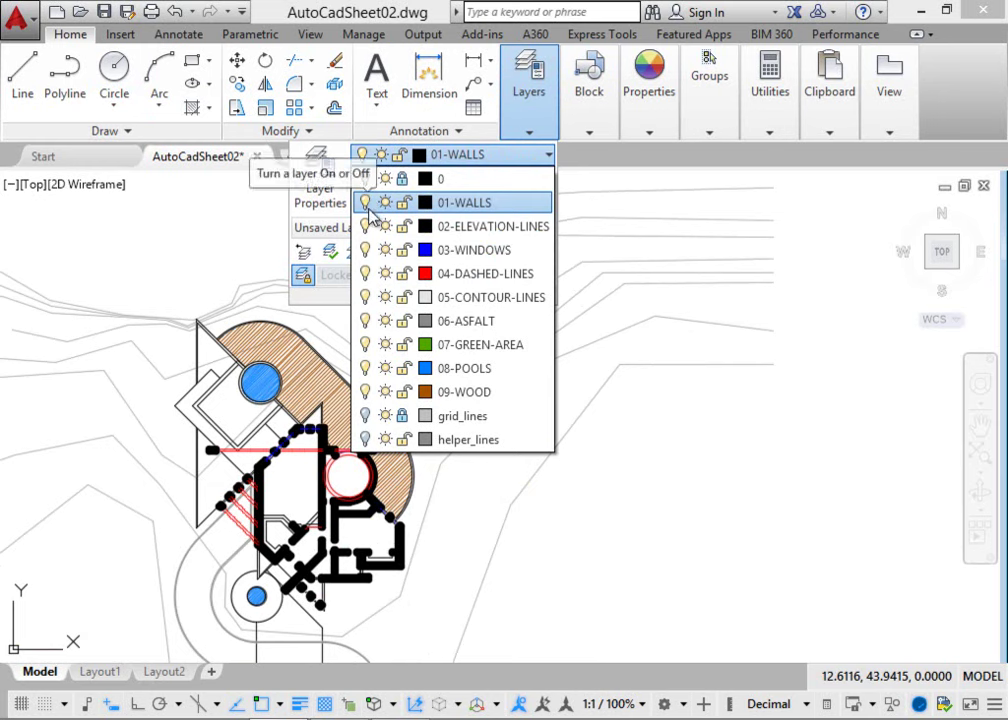
{"action": "left_click", "coordinate": [366, 204]}
{"action": "left_click", "coordinate": [366, 274]}
{"action": "left_click", "coordinate": [366, 298]}
{"action": "left_click", "coordinate": [366, 321]}
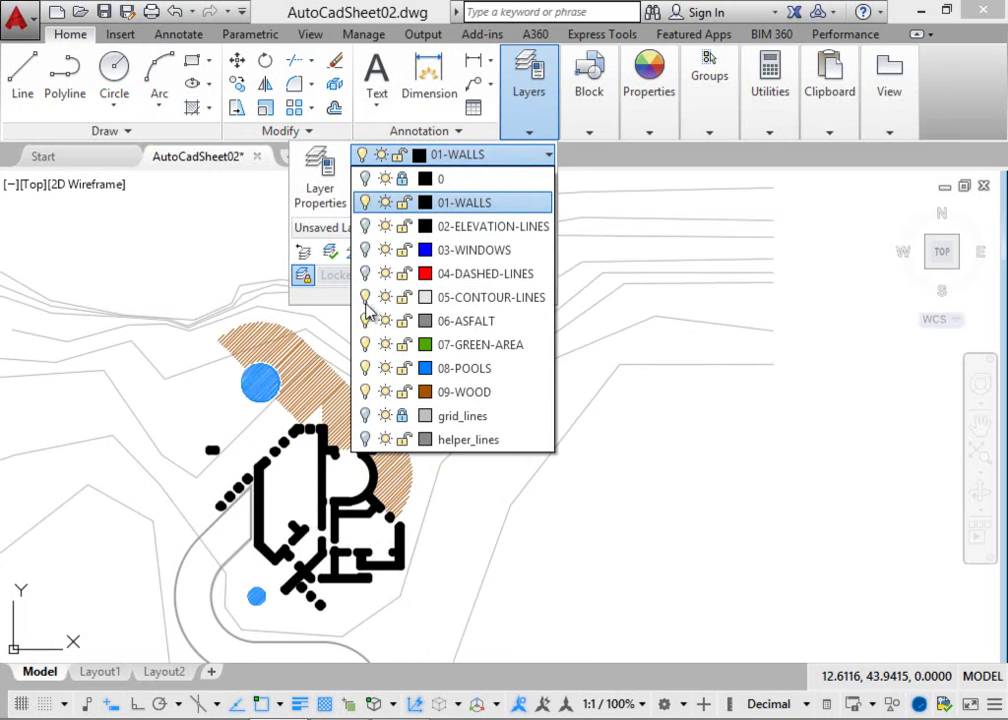
{"action": "left_click", "coordinate": [366, 345]}
{"action": "left_click", "coordinate": [366, 392]}
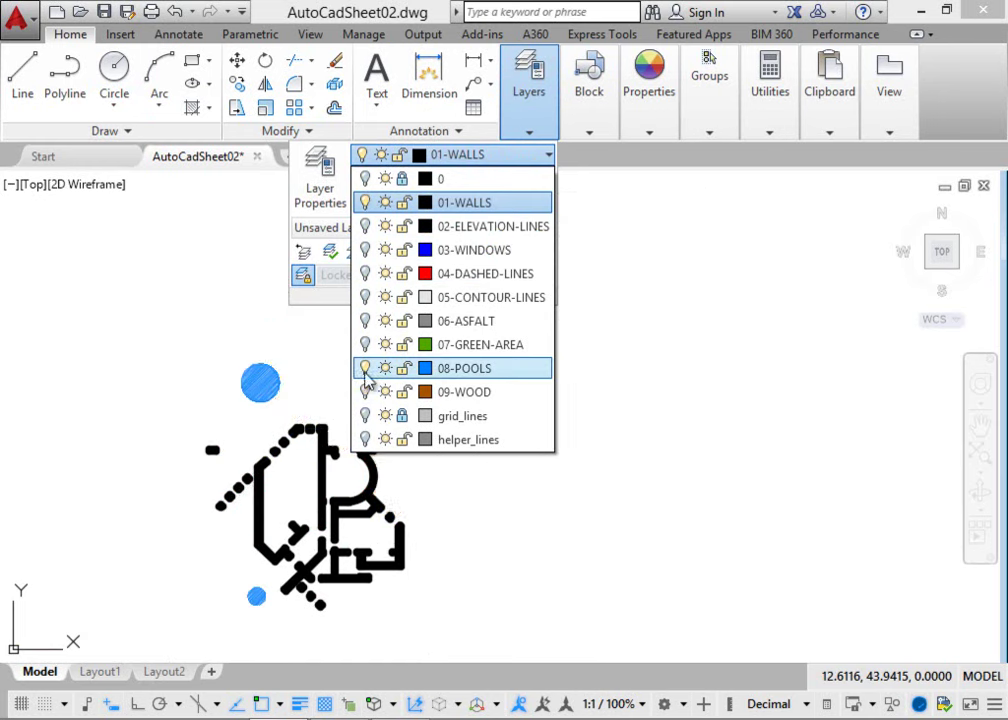
{"action": "scroll", "coordinate": [481, 360], "scroll_direction": "up", "scroll_amount": 4}
{"action": "scroll", "coordinate": [485, 360], "scroll_direction": "up", "scroll_amount": 2}
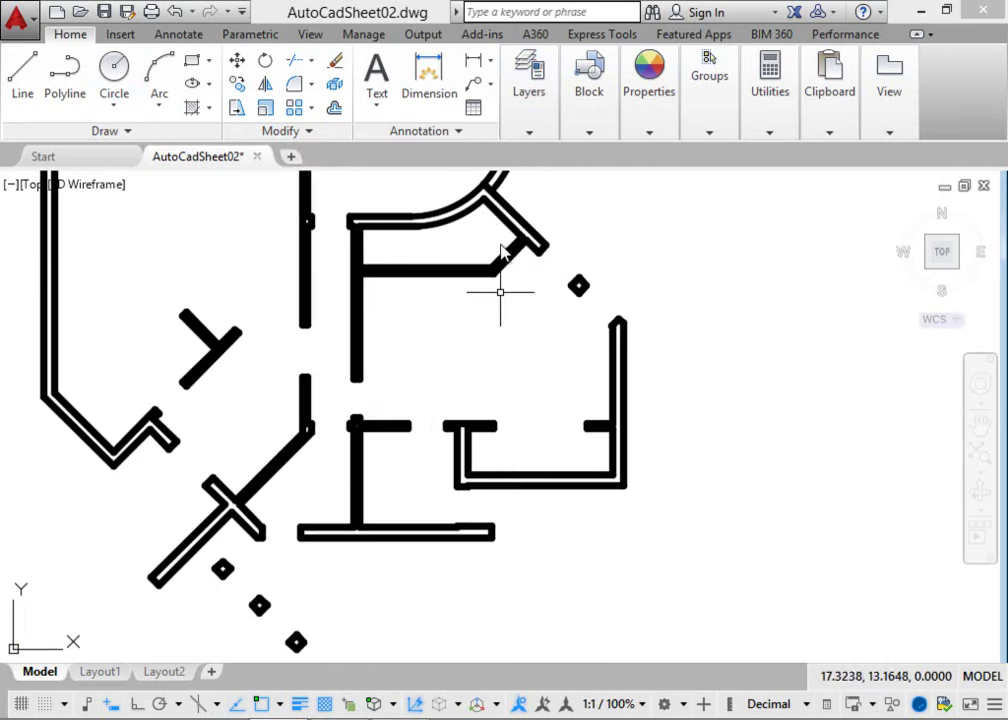
{"action": "left_click", "coordinate": [530, 90]}
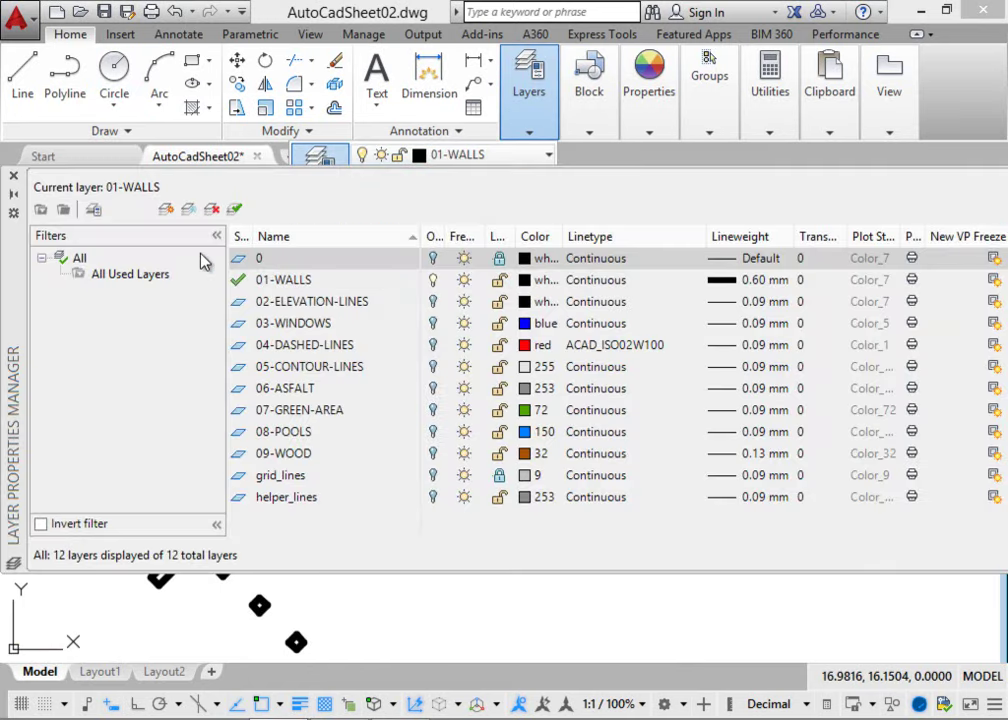
Create layer 01-WALLS-BOUNDARY in red with a 0.60 mm lineweight.
{"action": "left_click", "coordinate": [166, 209]}
{"action": "type", "text": "01-WALLS-BOUNDARY"}
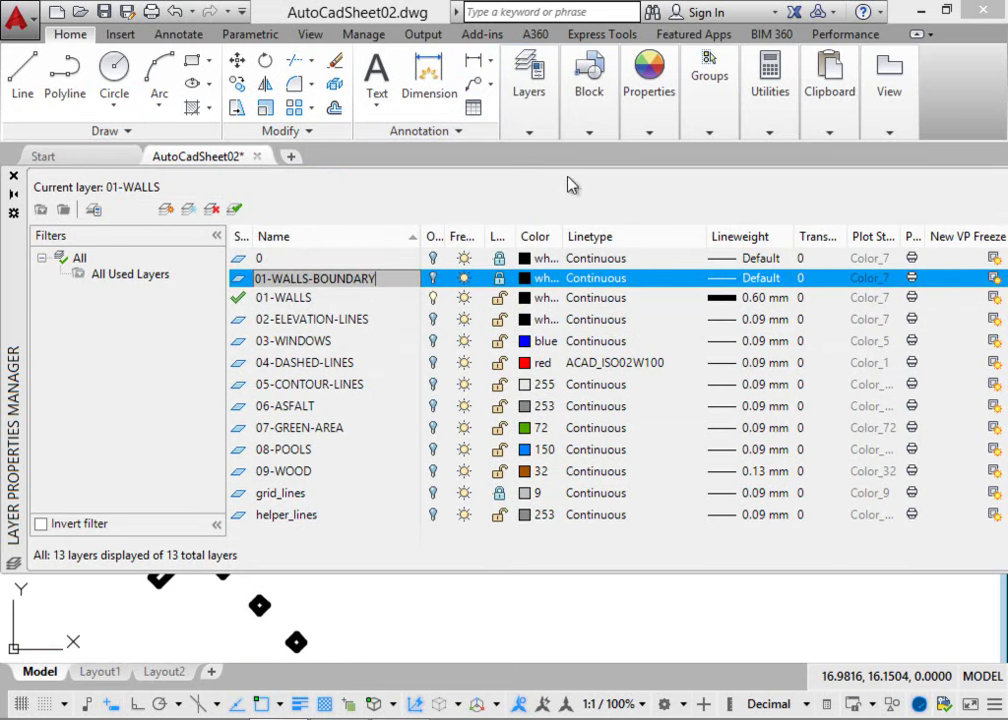
{"action": "left_click", "coordinate": [649, 90]}
{"action": "left_click", "coordinate": [745, 278]}
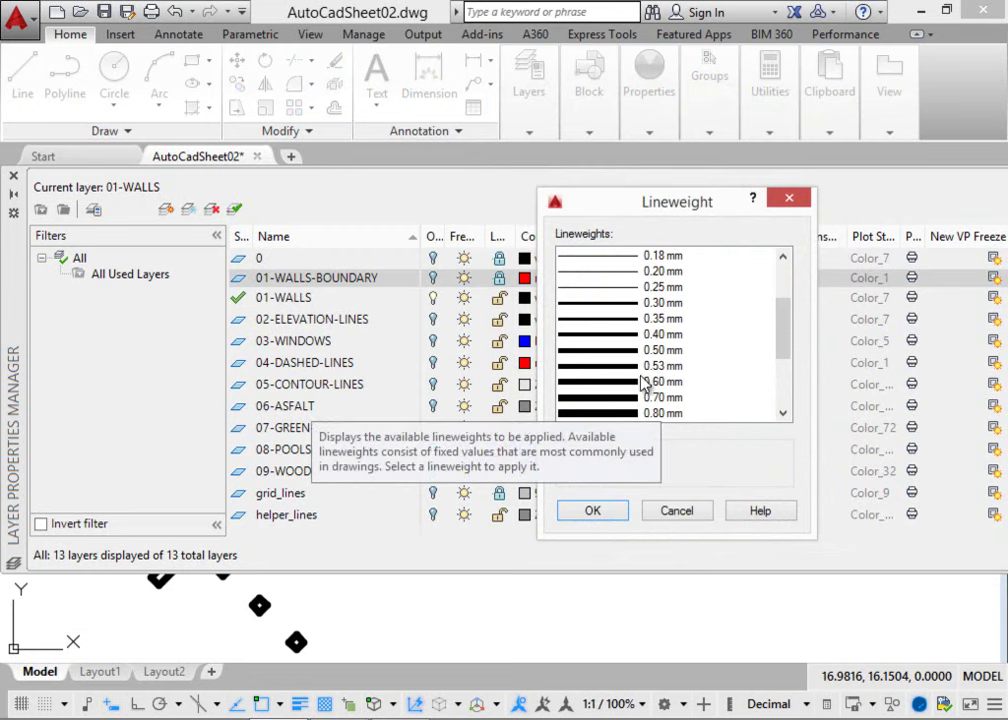
{"action": "left_click", "coordinate": [637, 382]}
{"action": "left_click", "coordinate": [600, 511]}
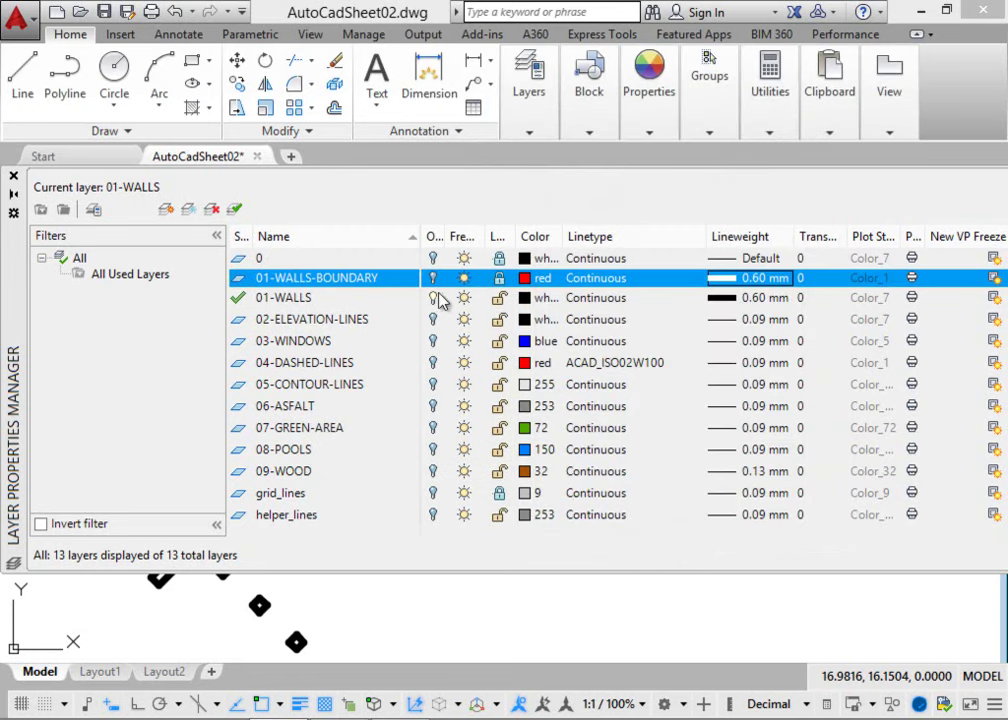
{"action": "left_click", "coordinate": [14, 178]}
{"action": "mouse_move", "coordinate": [589, 90]}
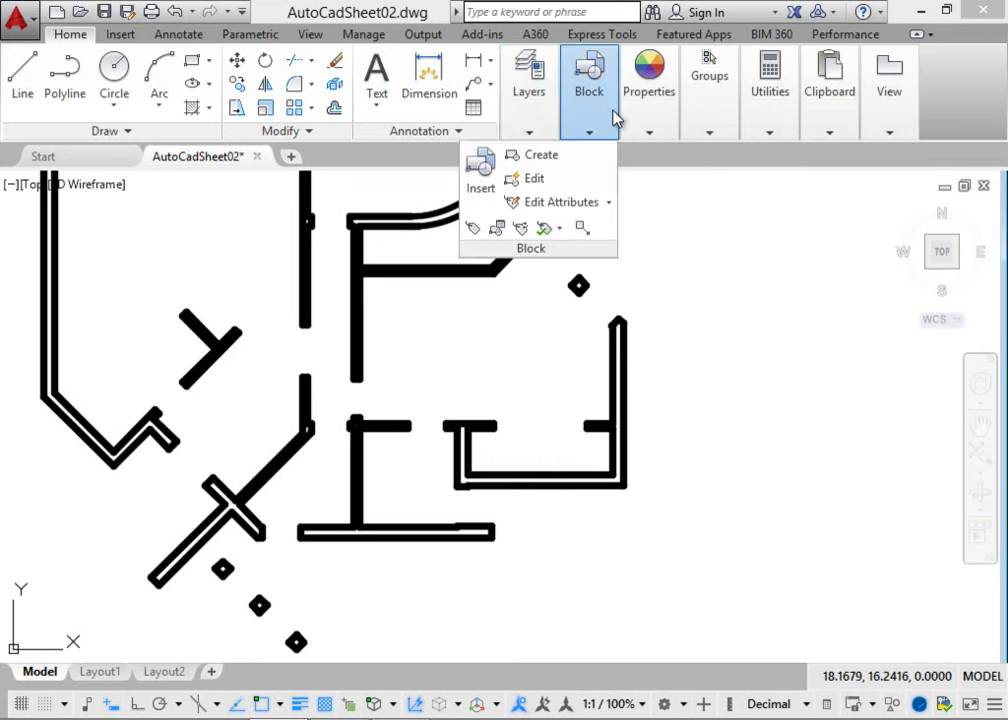
Make 01-WALLS-BOUNDARY the current layer.
{"action": "left_click", "coordinate": [524, 160]}
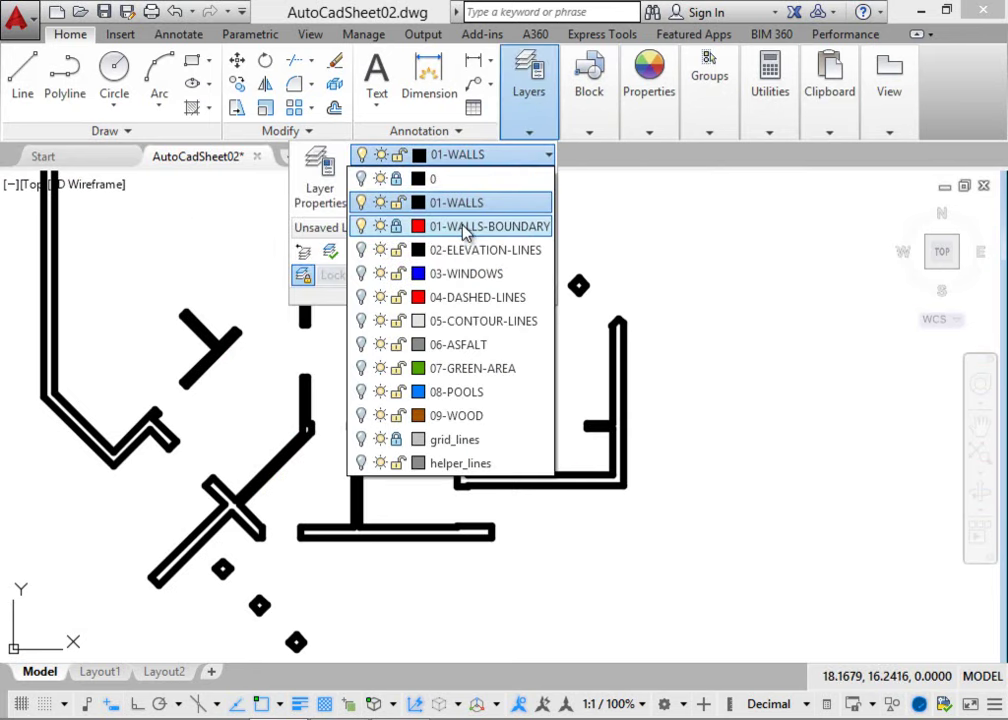
{"action": "left_click", "coordinate": [465, 227]}
{"action": "scroll", "coordinate": [508, 522], "scroll_direction": "down", "scroll_amount": 3}
{"action": "scroll", "coordinate": [416, 441], "scroll_direction": "up", "scroll_amount": 5}
{"action": "scroll", "coordinate": [462, 485], "scroll_direction": "down", "scroll_amount": 5}
{"action": "scroll", "coordinate": [462, 485], "scroll_direction": "up", "scroll_amount": 4}
{"action": "scroll", "coordinate": [420, 338], "scroll_direction": "up", "scroll_amount": 2}
Trace the T-shaped wall with a closed boundary by picking points inside it.
{"action": "type", "text": "o"}
{"action": "key", "text": "Return"}
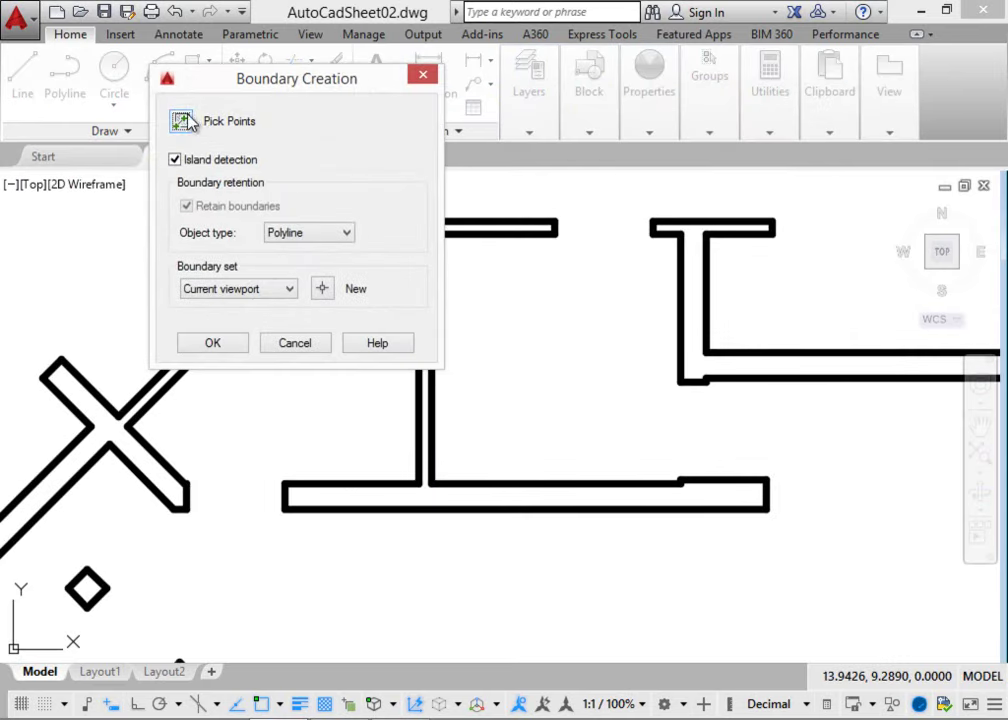
{"action": "left_click", "coordinate": [190, 121]}
{"action": "left_click", "coordinate": [405, 497]}
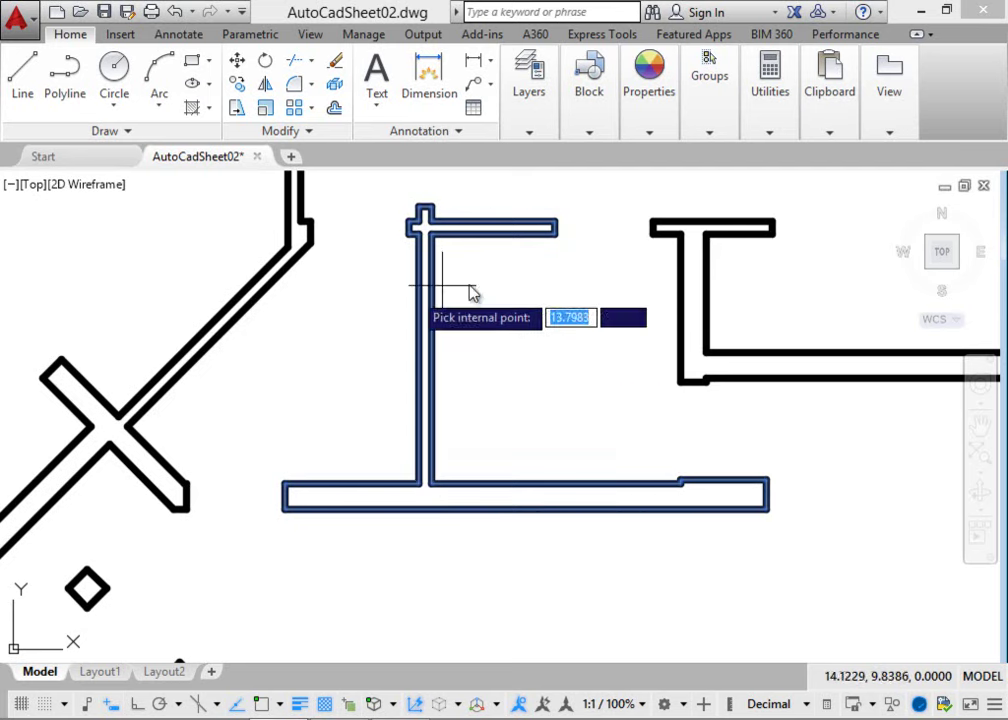
{"action": "left_click", "coordinate": [703, 381]}
{"action": "left_click", "coordinate": [654, 390]}
{"action": "key", "text": "Return"}
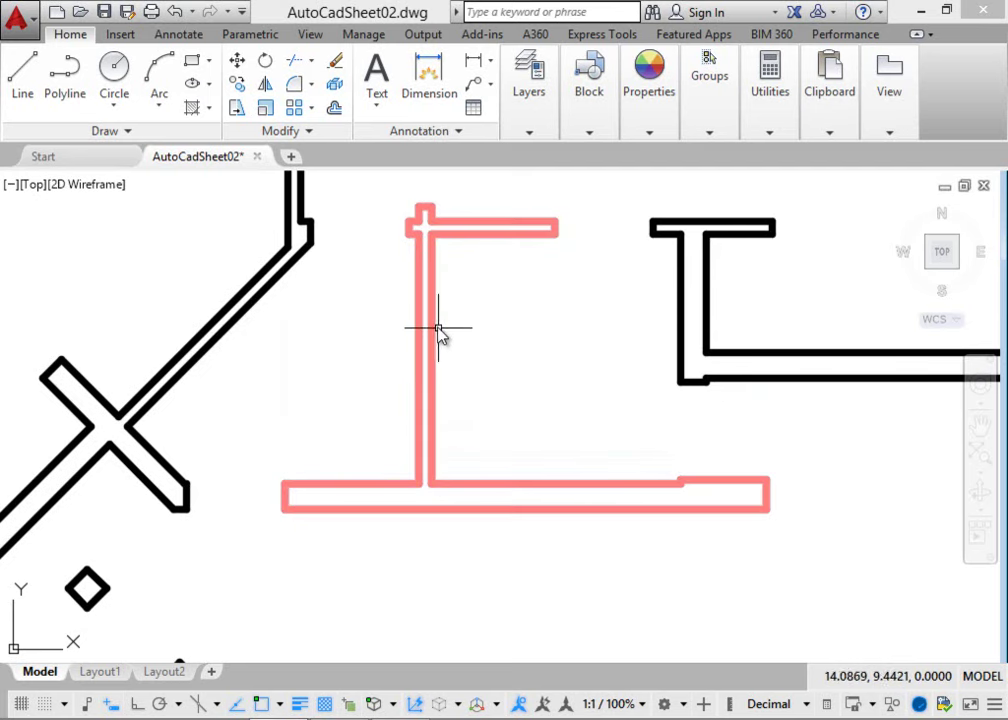
Unlock the 01-WALLS-BOUNDARY layer.
{"action": "left_click", "coordinate": [540, 115]}
{"action": "left_click", "coordinate": [485, 155]}
{"action": "left_click", "coordinate": [400, 228]}
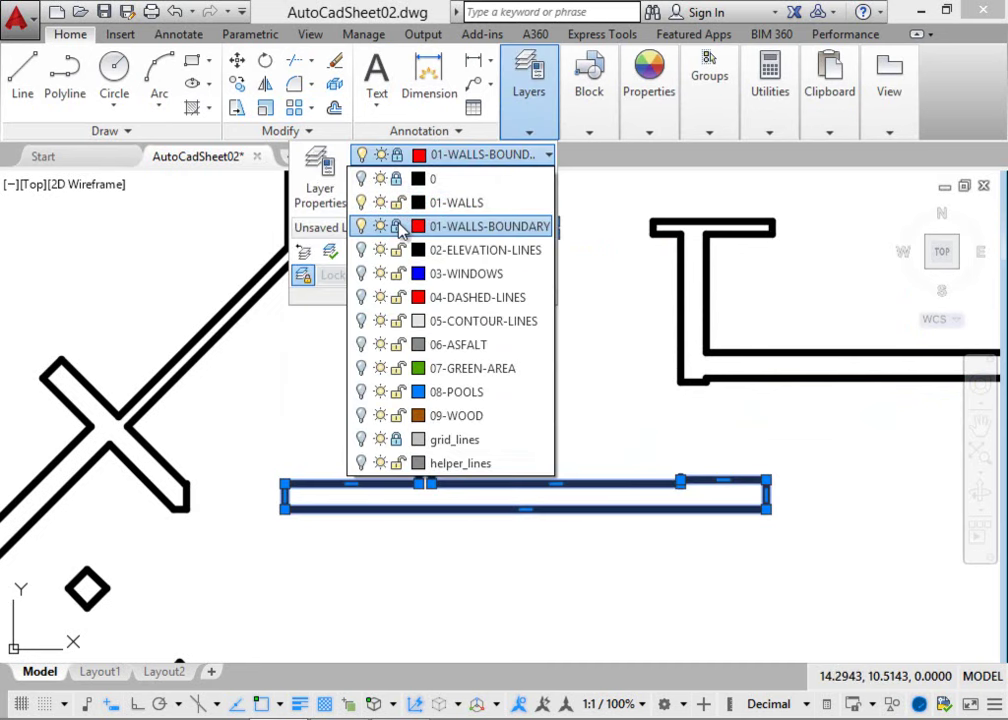
{"action": "key", "text": "Escape"}
{"action": "key", "text": "Escape"}
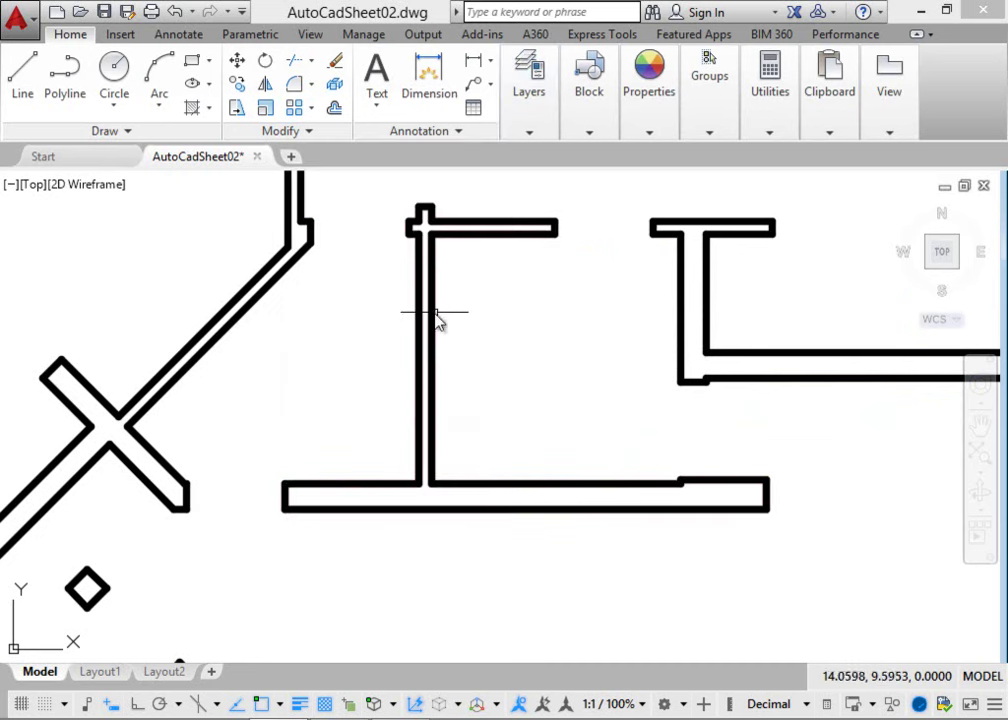
Move the red T-shaped outline to the lower right, clear of the plan.
{"action": "left_click", "coordinate": [432, 320]}
{"action": "scroll", "coordinate": [436, 331], "scroll_direction": "down", "scroll_amount": 4}
{"action": "type", "text": "m"}
{"action": "key", "text": "Return"}
{"action": "left_click", "coordinate": [531, 356]}
{"action": "left_click", "coordinate": [727, 515]}
{"action": "scroll", "coordinate": [586, 589], "scroll_direction": "up", "scroll_amount": 6}
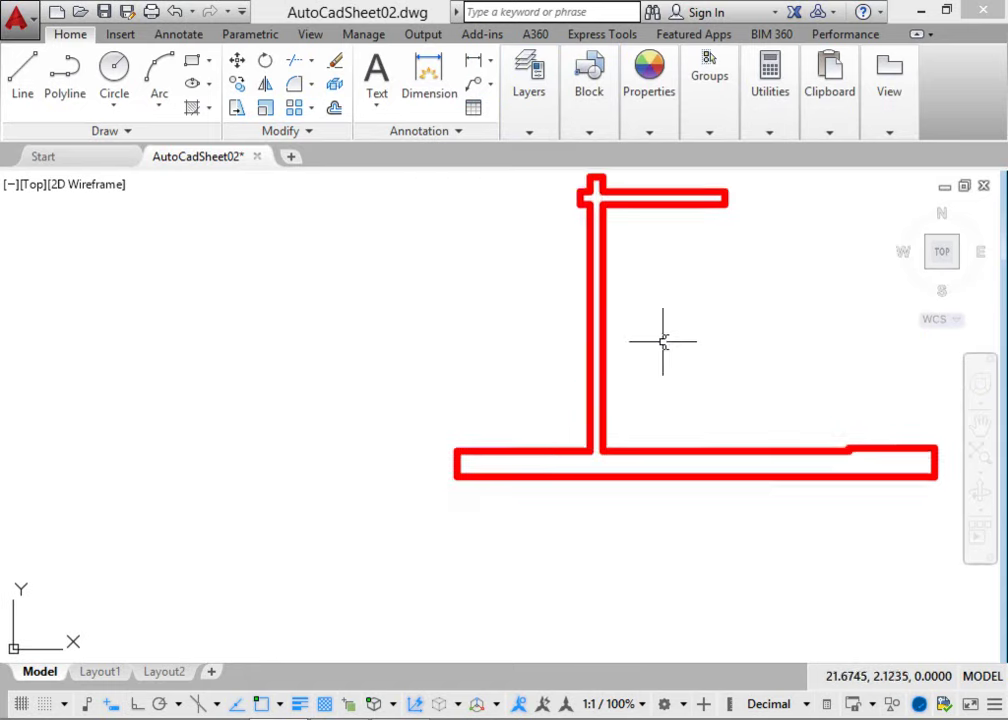
{"action": "middle_click_drag", "start_coordinate": [657, 342], "coordinate": [554, 316]}
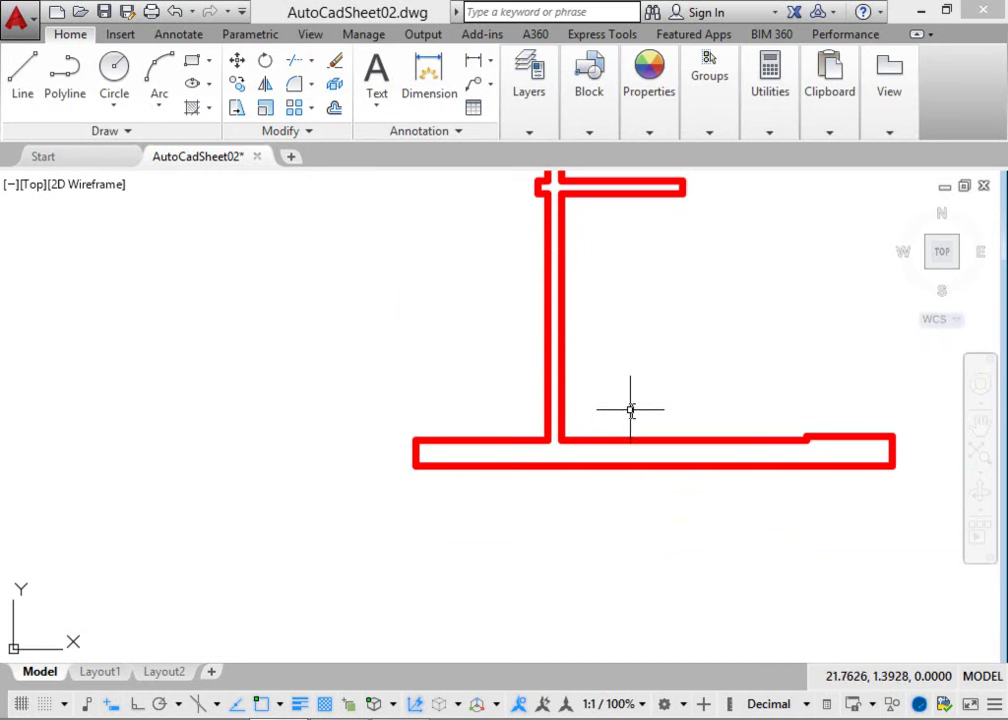
{"action": "scroll", "coordinate": [629, 410], "scroll_direction": "down", "scroll_amount": 3}
{"action": "scroll", "coordinate": [608, 452], "scroll_direction": "down", "scroll_amount": 2}
Run BOUNDARY, pick inside a wall, and dismiss the no-closed-boundary error.
{"action": "scroll", "coordinate": [544, 374], "scroll_direction": "up", "scroll_amount": 5}
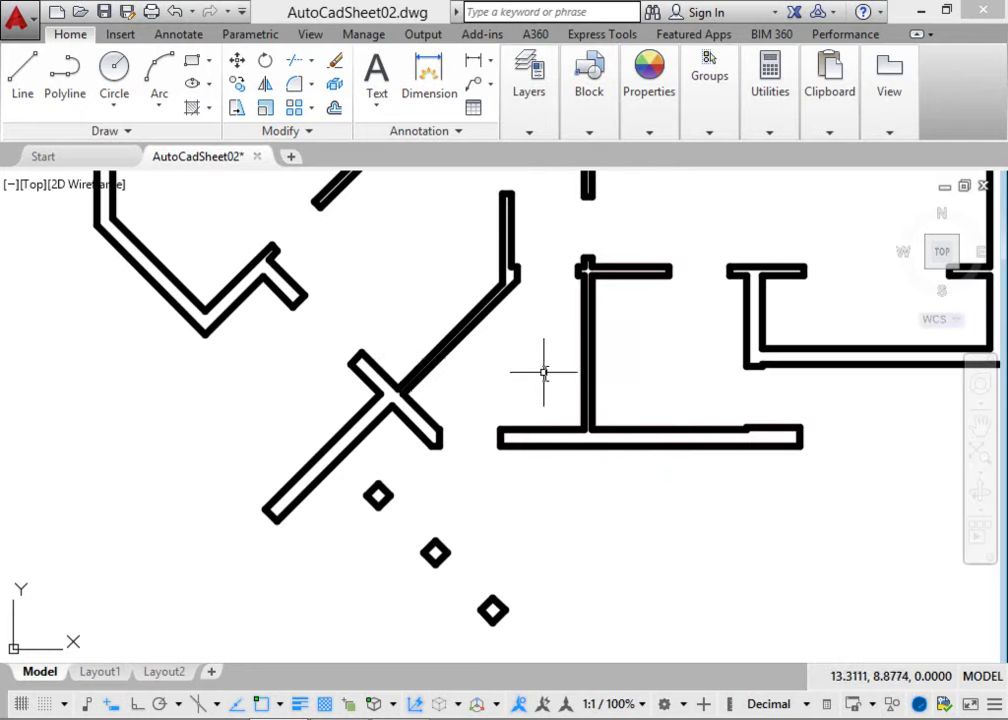
{"action": "scroll", "coordinate": [418, 330], "scroll_direction": "down", "scroll_amount": 5}
{"action": "scroll", "coordinate": [443, 382], "scroll_direction": "up", "scroll_amount": 2}
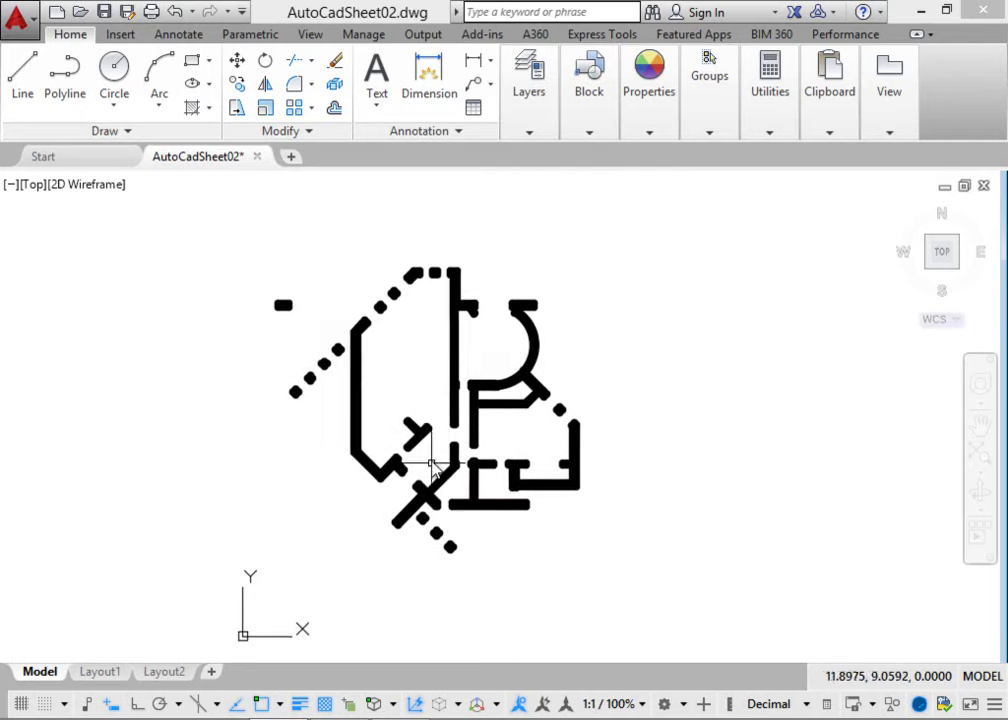
{"action": "scroll", "coordinate": [440, 460], "scroll_direction": "up", "scroll_amount": 2}
{"action": "left_click", "coordinate": [538, 119]}
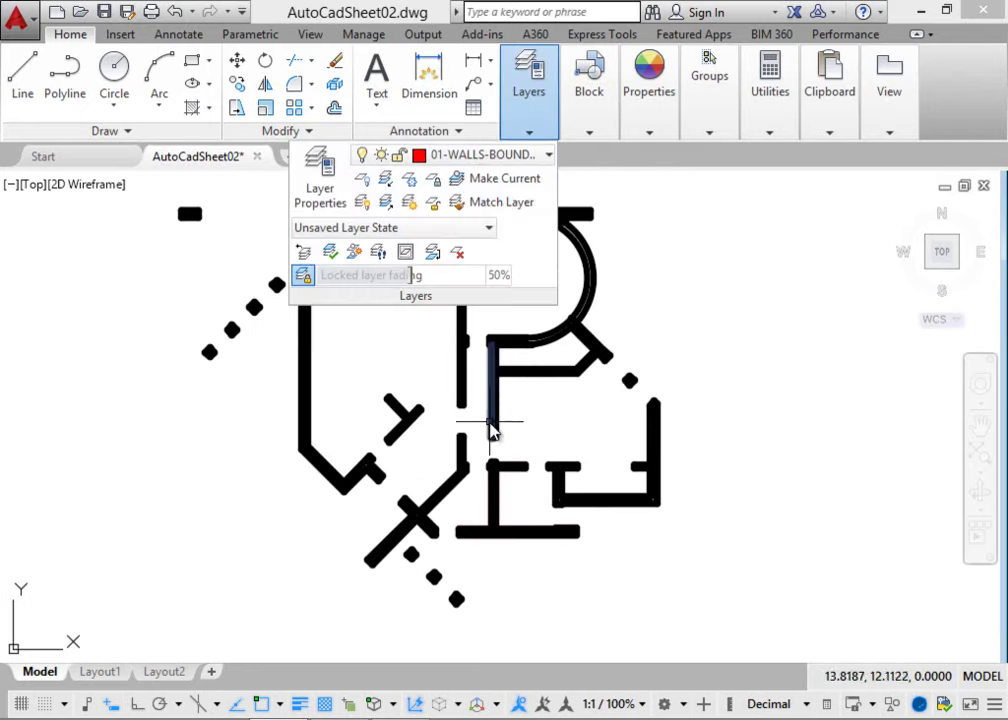
{"action": "type", "text": "Bo"}
{"action": "key", "text": "Return"}
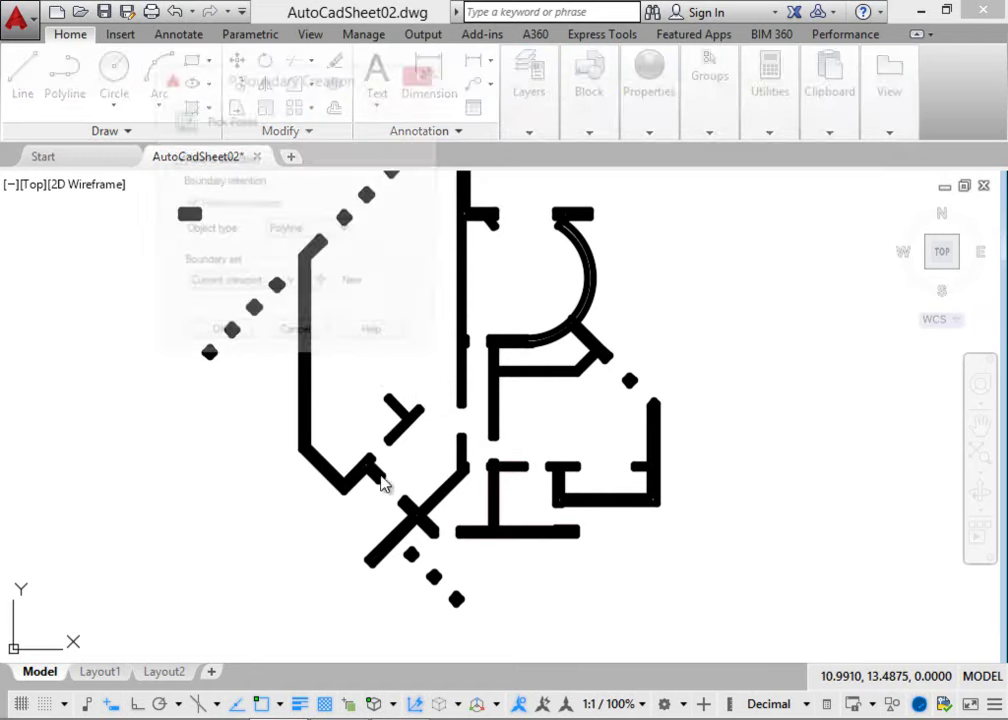
{"action": "scroll", "coordinate": [370, 470], "scroll_direction": "up", "scroll_amount": 2}
{"action": "scroll", "coordinate": [353, 468], "scroll_direction": "up", "scroll_amount": 2}
{"action": "scroll", "coordinate": [281, 337], "scroll_direction": "up", "scroll_amount": 2}
{"action": "left_click", "coordinate": [517, 508]}
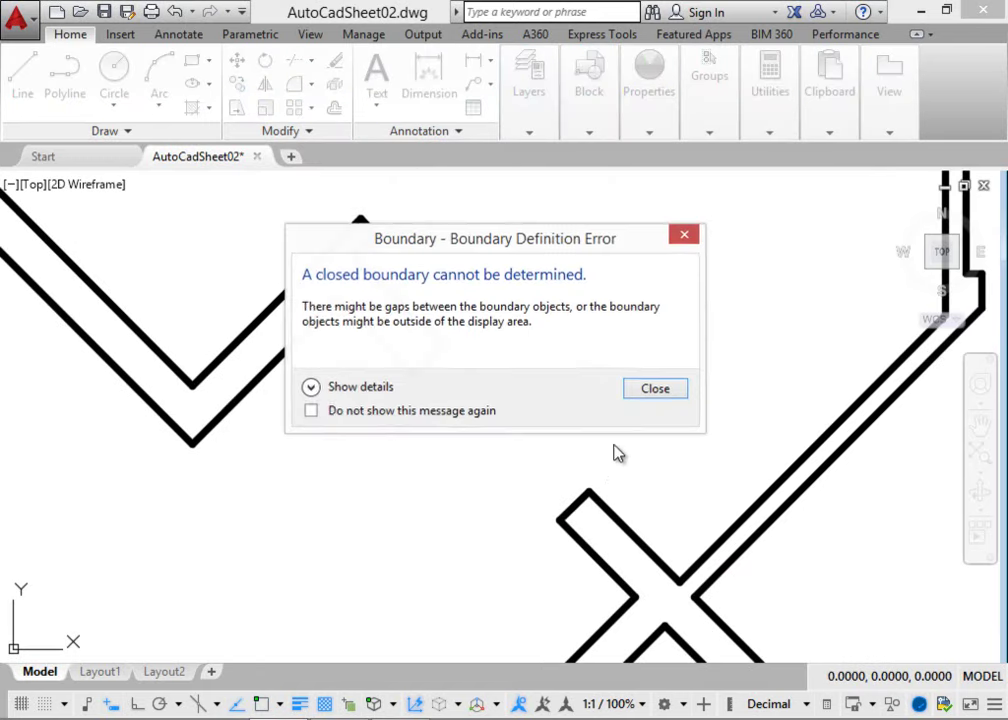
{"action": "key", "text": "Return"}
Retry BO with Pick Points inside the angled wall, leaving it prompting for an internal point.
{"action": "scroll", "coordinate": [585, 446], "scroll_direction": "down", "scroll_amount": 4}
{"action": "scroll", "coordinate": [585, 342], "scroll_direction": "down", "scroll_amount": 2}
{"action": "scroll", "coordinate": [468, 333], "scroll_direction": "up", "scroll_amount": 2}
{"action": "scroll", "coordinate": [387, 315], "scroll_direction": "down", "scroll_amount": 2}
{"action": "scroll", "coordinate": [366, 258], "scroll_direction": "up", "scroll_amount": 2}
{"action": "scroll", "coordinate": [358, 240], "scroll_direction": "down", "scroll_amount": 2}
{"action": "scroll", "coordinate": [350, 225], "scroll_direction": "up", "scroll_amount": 2}
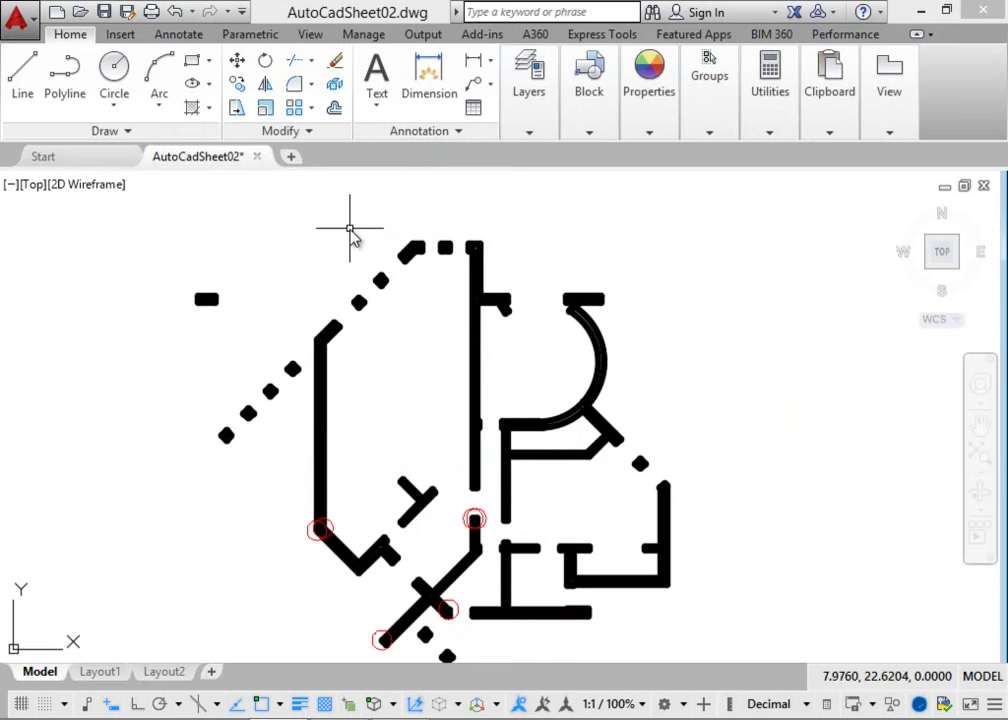
{"action": "scroll", "coordinate": [365, 220], "scroll_direction": "down", "scroll_amount": 1}
{"action": "scroll", "coordinate": [385, 210], "scroll_direction": "up", "scroll_amount": 1}
{"action": "left_click", "coordinate": [384, 205]}
{"action": "left_click", "coordinate": [325, 258]}
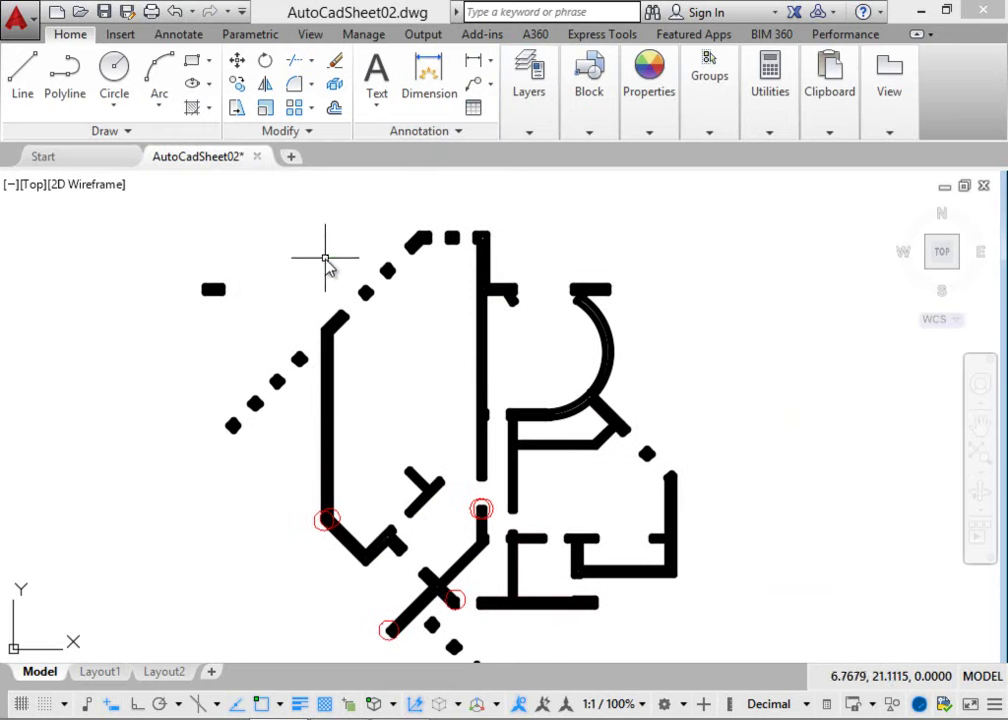
{"action": "left_click", "coordinate": [344, 202]}
{"action": "type", "text": "Bo"}
{"action": "key", "text": "Return"}
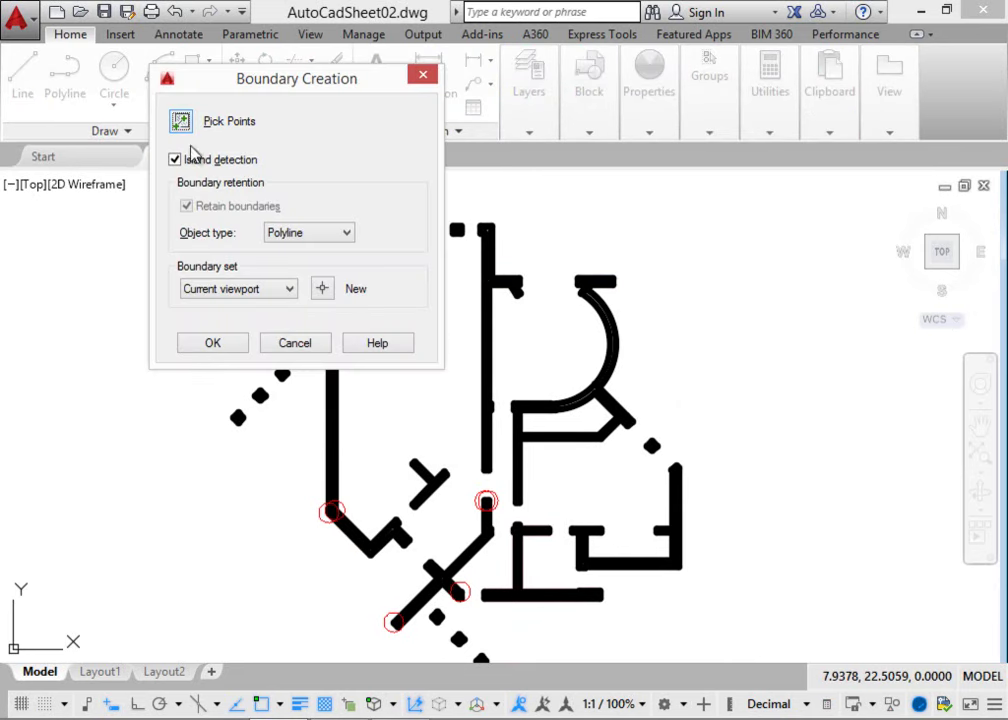
{"action": "left_click", "coordinate": [183, 123]}
{"action": "scroll", "coordinate": [325, 370], "scroll_direction": "up", "scroll_amount": 5}
{"action": "left_click", "coordinate": [331, 360]}
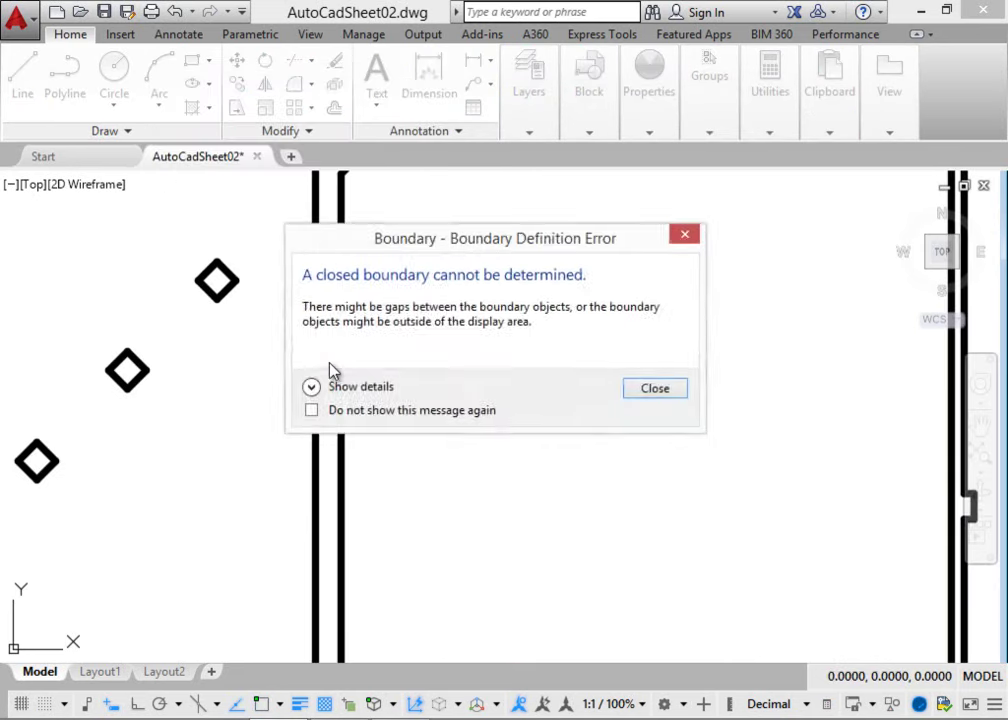
{"action": "scroll", "coordinate": [372, 390], "scroll_direction": "down", "scroll_amount": 5}
{"action": "scroll", "coordinate": [333, 441], "scroll_direction": "up", "scroll_amount": 5}
Zoom into the angled wall corner and select its end to check for a gap.
{"action": "scroll", "coordinate": [353, 450], "scroll_direction": "up", "scroll_amount": 3}
{"action": "scroll", "coordinate": [340, 452], "scroll_direction": "up", "scroll_amount": 3}
{"action": "scroll", "coordinate": [355, 466], "scroll_direction": "down", "scroll_amount": 2}
{"action": "scroll", "coordinate": [353, 461], "scroll_direction": "down", "scroll_amount": 5}
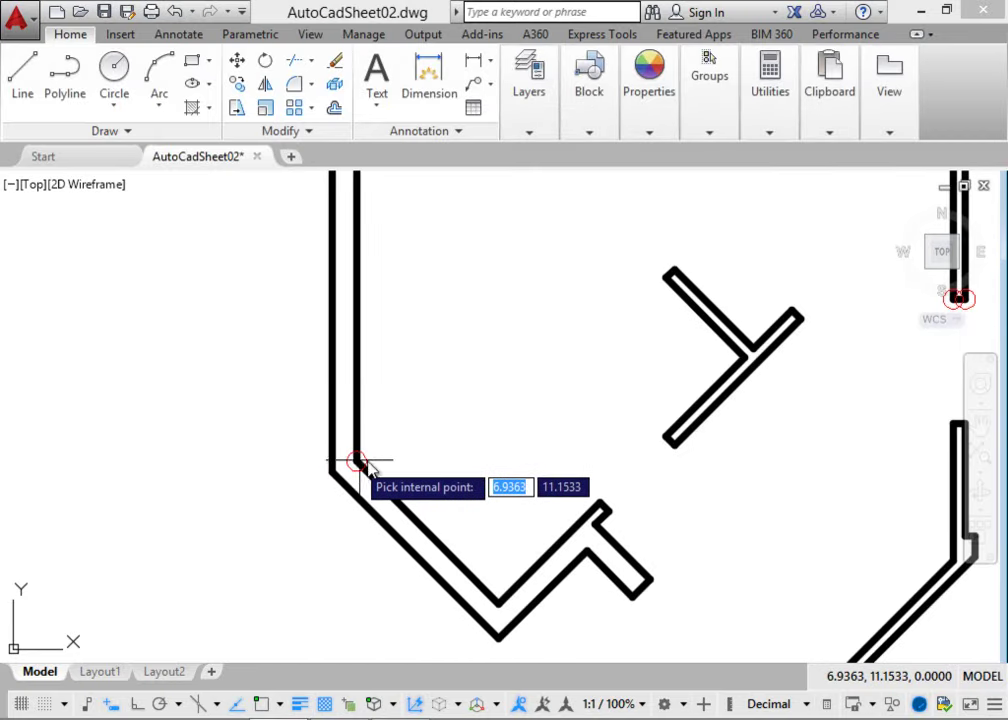
{"action": "scroll", "coordinate": [595, 480], "scroll_direction": "down", "scroll_amount": 3}
{"action": "scroll", "coordinate": [560, 400], "scroll_direction": "up", "scroll_amount": 5}
{"action": "scroll", "coordinate": [655, 415], "scroll_direction": "up", "scroll_amount": 3}
{"action": "scroll", "coordinate": [670, 441], "scroll_direction": "up", "scroll_amount": 8}
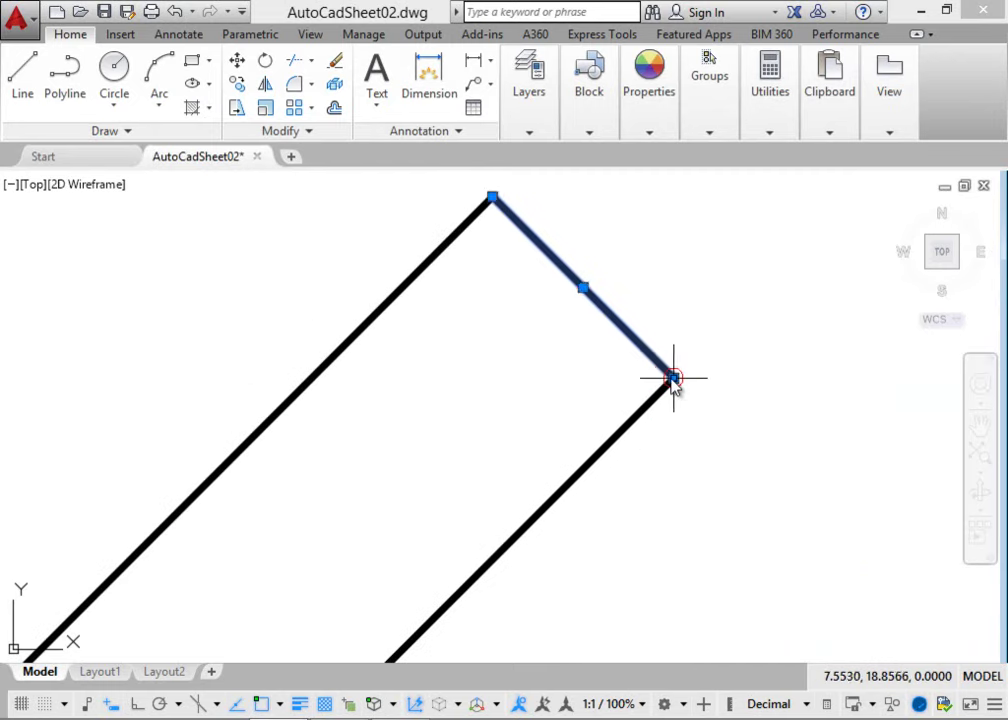
{"action": "scroll", "coordinate": [673, 378], "scroll_direction": "up", "scroll_amount": 5}
{"action": "left_click", "coordinate": [643, 387]}
Zoom back out to show the whole floor plan.
{"action": "scroll", "coordinate": [630, 390], "scroll_direction": "down", "scroll_amount": 3}
{"action": "scroll", "coordinate": [560, 370], "scroll_direction": "down", "scroll_amount": 3}
{"action": "scroll", "coordinate": [495, 335], "scroll_direction": "down", "scroll_amount": 3}
{"action": "scroll", "coordinate": [501, 350], "scroll_direction": "up", "scroll_amount": 4}
{"action": "middle_click_drag", "start_coordinate": [490, 378], "coordinate": [326, 225]}
{"action": "scroll", "coordinate": [343, 250], "scroll_direction": "down", "scroll_amount": 2}
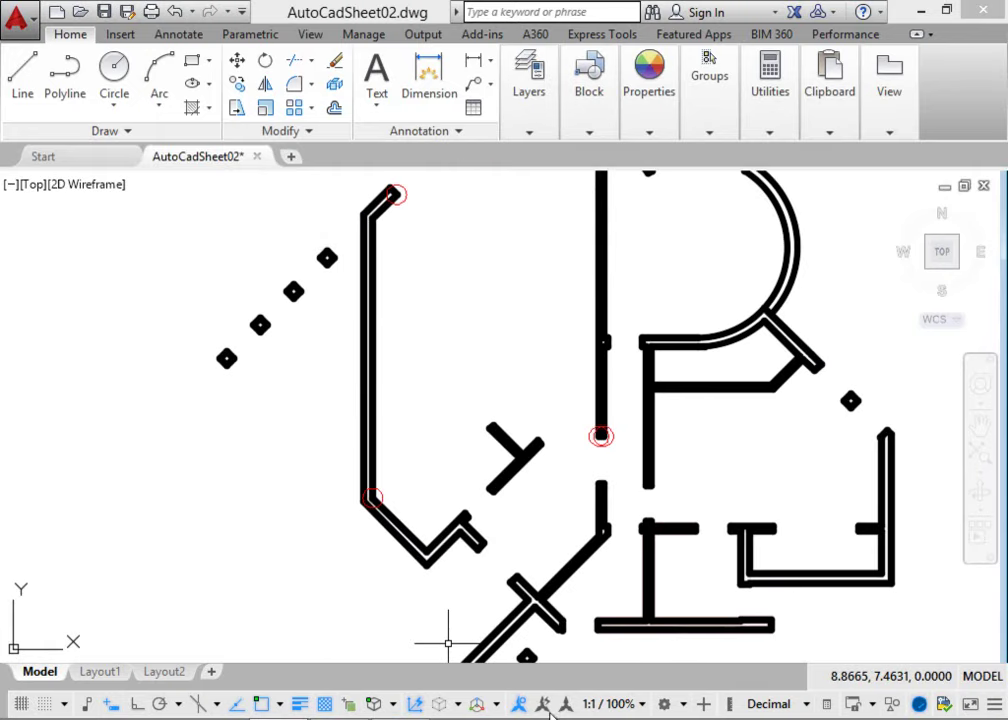
Turn off lineweight display and trace boundaries for the left and Y-shaped walls.
{"action": "left_click", "coordinate": [297, 702]}
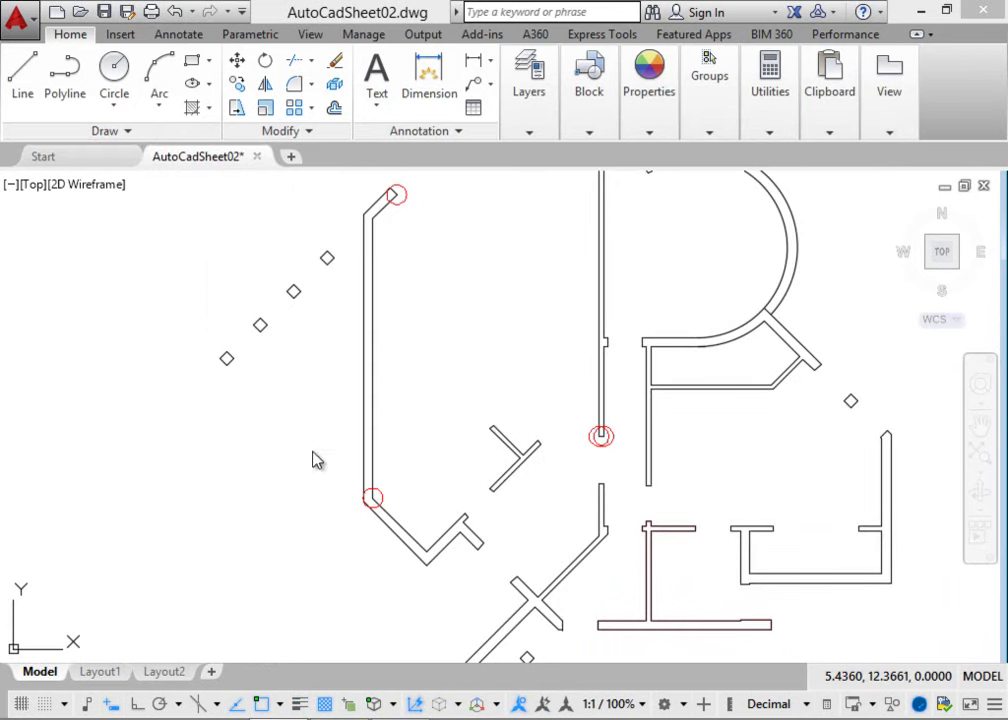
{"action": "type", "text": "bo"}
{"action": "key", "text": "Return"}
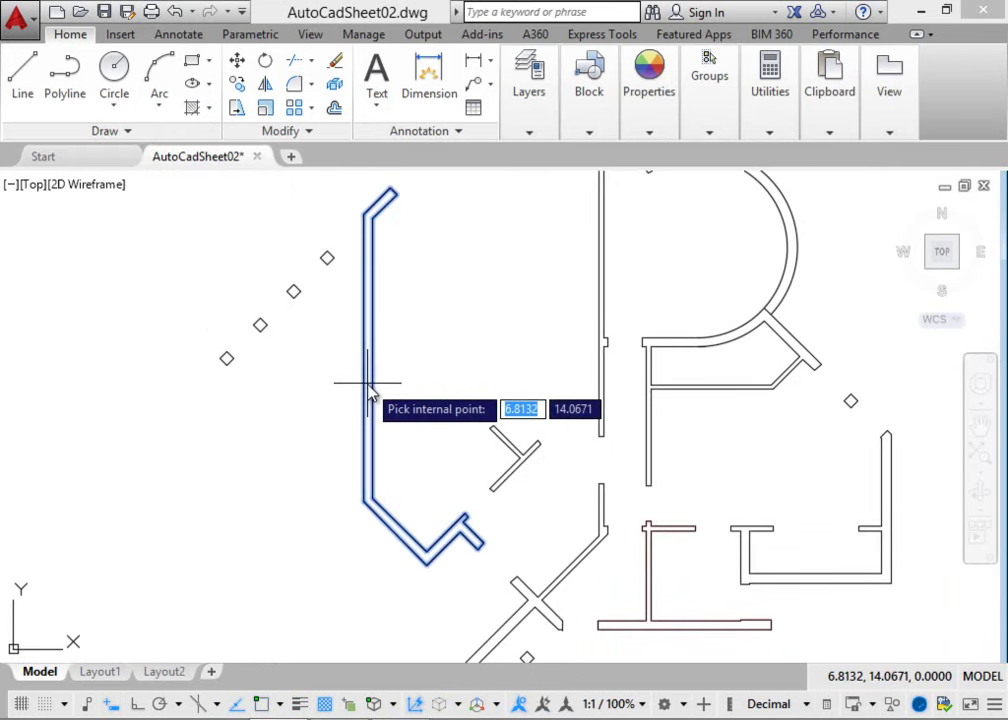
{"action": "left_click", "coordinate": [370, 395]}
{"action": "key", "text": "Return"}
{"action": "key", "text": "Return"}
{"action": "key", "text": "Return"}
{"action": "left_click", "coordinate": [518, 461]}
{"action": "key", "text": "Return"}
{"action": "key", "text": "Return"}
Trace boundaries for the narrow vertical, curved and lower walls.
{"action": "key", "text": "Return"}
{"action": "left_click", "coordinate": [603, 390]}
{"action": "key", "text": "Return"}
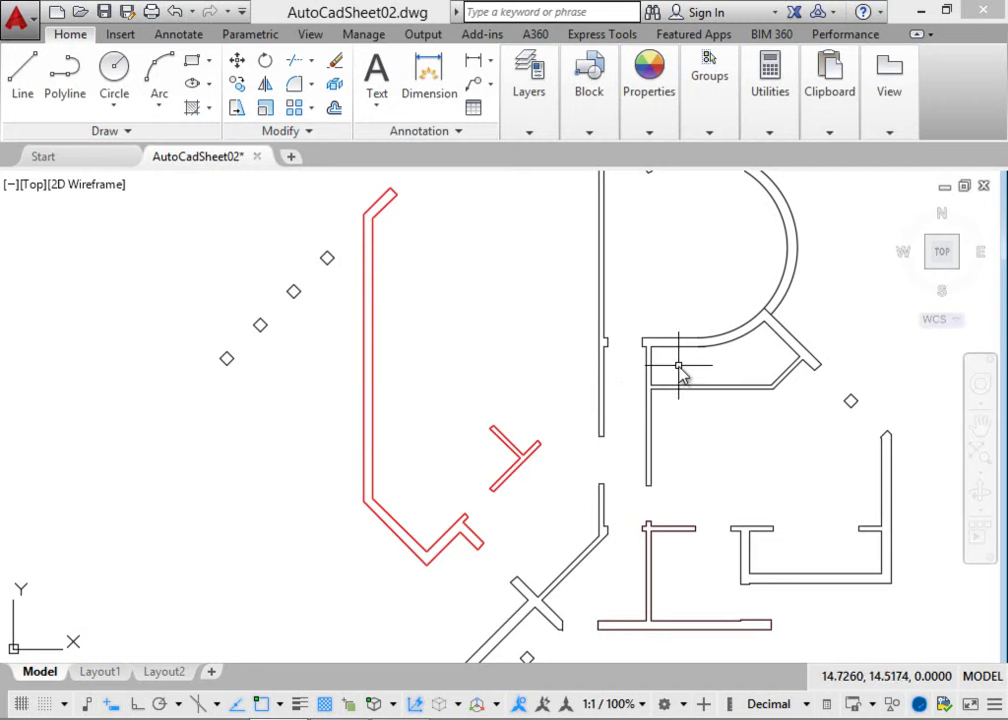
{"action": "scroll", "coordinate": [619, 344], "scroll_direction": "down", "scroll_amount": 3}
{"action": "scroll", "coordinate": [634, 320], "scroll_direction": "up", "scroll_amount": 3}
{"action": "scroll", "coordinate": [621, 252], "scroll_direction": "down", "scroll_amount": 3}
{"action": "scroll", "coordinate": [622, 229], "scroll_direction": "up", "scroll_amount": 3}
{"action": "left_click", "coordinate": [596, 326]}
{"action": "key", "text": "Return"}
{"action": "key", "text": "Return"}
{"action": "key", "text": "Return"}
{"action": "left_click", "coordinate": [783, 352]}
{"action": "key", "text": "Return"}
{"action": "key", "text": "Return"}
{"action": "key", "text": "Return"}
{"action": "left_click", "coordinate": [766, 428]}
{"action": "key", "text": "Return"}
Trace boundaries for the U-shaped and diagonal walls.
{"action": "scroll", "coordinate": [565, 388], "scroll_direction": "down", "scroll_amount": 4}
{"action": "scroll", "coordinate": [600, 392], "scroll_direction": "up", "scroll_amount": 4}
{"action": "scroll", "coordinate": [620, 394], "scroll_direction": "up", "scroll_amount": 2}
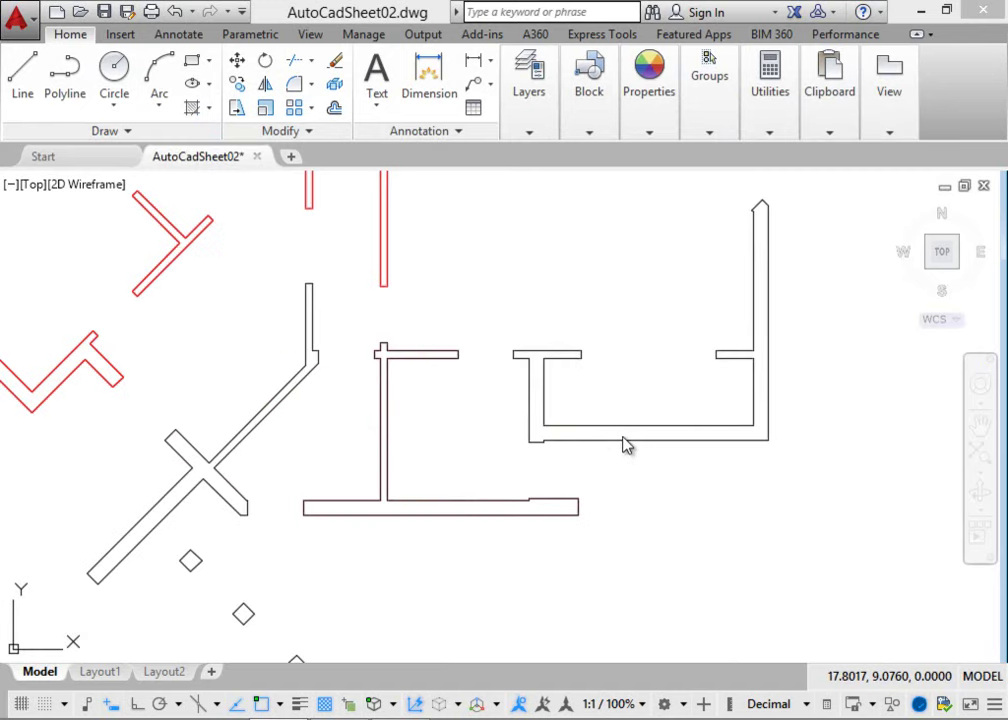
{"action": "key", "text": "Return"}
{"action": "key", "text": "Return"}
{"action": "left_click", "coordinate": [622, 434]}
{"action": "key", "text": "Return"}
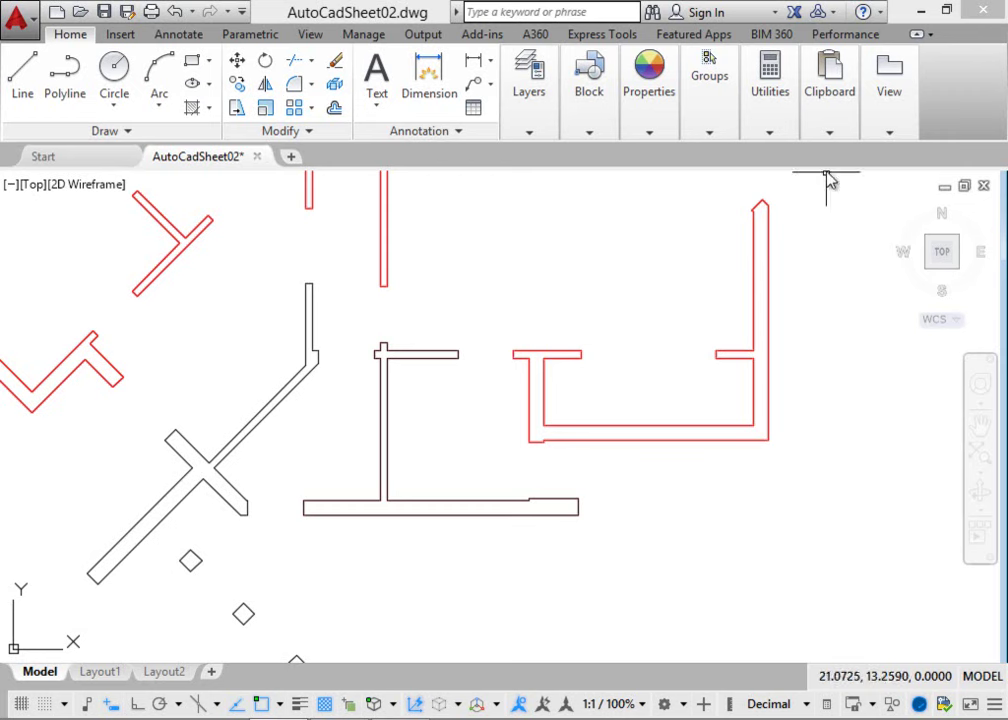
{"action": "key", "text": "Return"}
{"action": "key", "text": "Return"}
{"action": "left_click", "coordinate": [198, 447]}
{"action": "key", "text": "Return"}
Trace boundaries inside the row of diamond posts plus the small bent and square shapes.
{"action": "scroll", "coordinate": [218, 516], "scroll_direction": "down", "scroll_amount": 4}
{"action": "scroll", "coordinate": [367, 540], "scroll_direction": "down", "scroll_amount": 3}
{"action": "scroll", "coordinate": [353, 504], "scroll_direction": "up", "scroll_amount": 5}
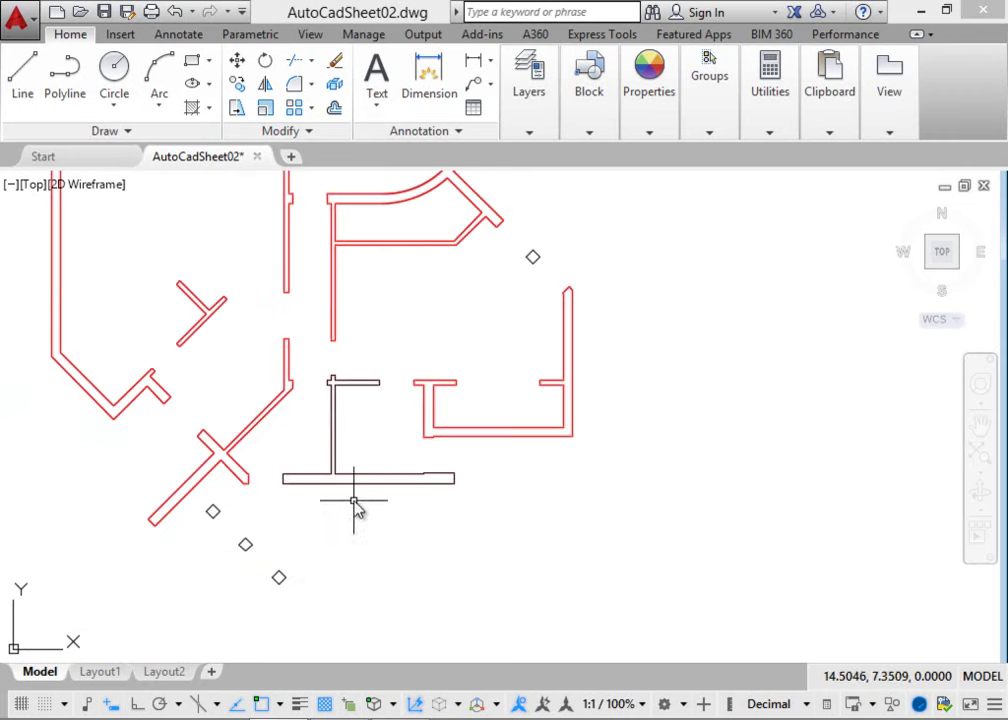
{"action": "scroll", "coordinate": [441, 531], "scroll_direction": "down", "scroll_amount": 4}
{"action": "scroll", "coordinate": [185, 305], "scroll_direction": "up", "scroll_amount": 4}
{"action": "scroll", "coordinate": [225, 295], "scroll_direction": "down", "scroll_amount": 4}
{"action": "scroll", "coordinate": [229, 330], "scroll_direction": "up", "scroll_amount": 4}
{"action": "key", "text": "Return"}
{"action": "left_click", "coordinate": [166, 486]}
{"action": "left_click", "coordinate": [201, 455]}
{"action": "left_click", "coordinate": [234, 421]}
{"action": "left_click", "coordinate": [267, 388]}
{"action": "left_click", "coordinate": [365, 290]}
{"action": "left_click", "coordinate": [398, 258]}
{"action": "left_click", "coordinate": [443, 215]}
{"action": "left_click", "coordinate": [492, 208]}
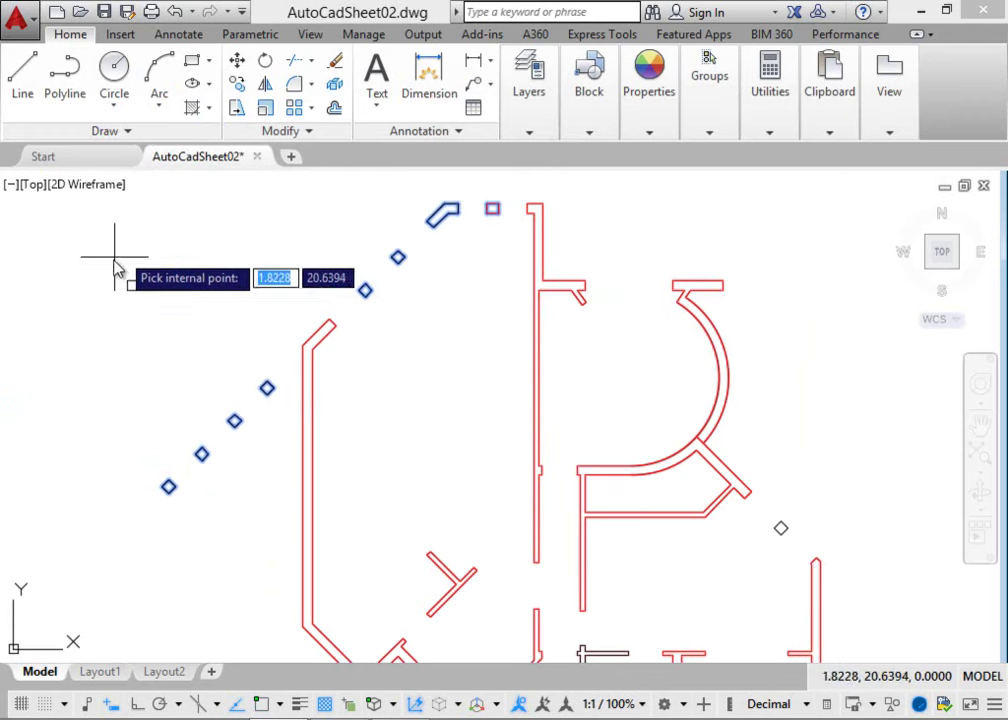
{"action": "scroll", "coordinate": [135, 286], "scroll_direction": "down", "scroll_amount": 5}
{"action": "key", "text": "Return"}
{"action": "scroll", "coordinate": [290, 418], "scroll_direction": "up", "scroll_amount": 5}
Trace boundaries for the remaining three lower diamond posts.
{"action": "key", "text": "Return"}
{"action": "left_click", "coordinate": [275, 389]}
{"action": "left_click", "coordinate": [307, 422]}
{"action": "left_click", "coordinate": [340, 455]}
{"action": "key", "text": "Return"}
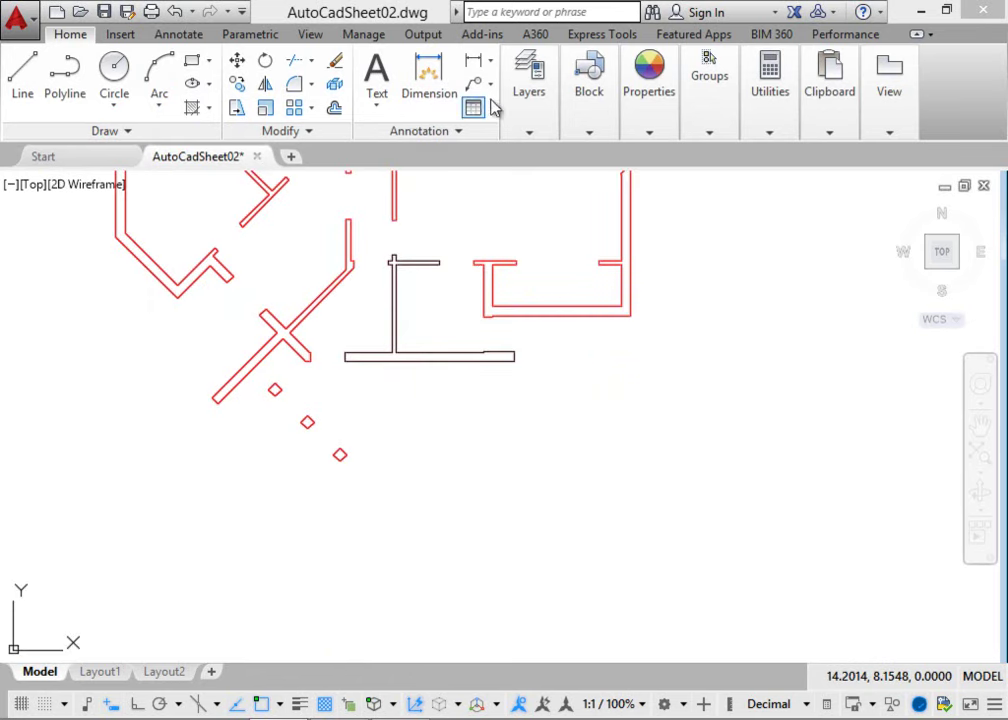
Turn off the 01-WALLS layer so the black walls are hidden.
{"action": "left_click", "coordinate": [537, 116]}
{"action": "left_click", "coordinate": [505, 156]}
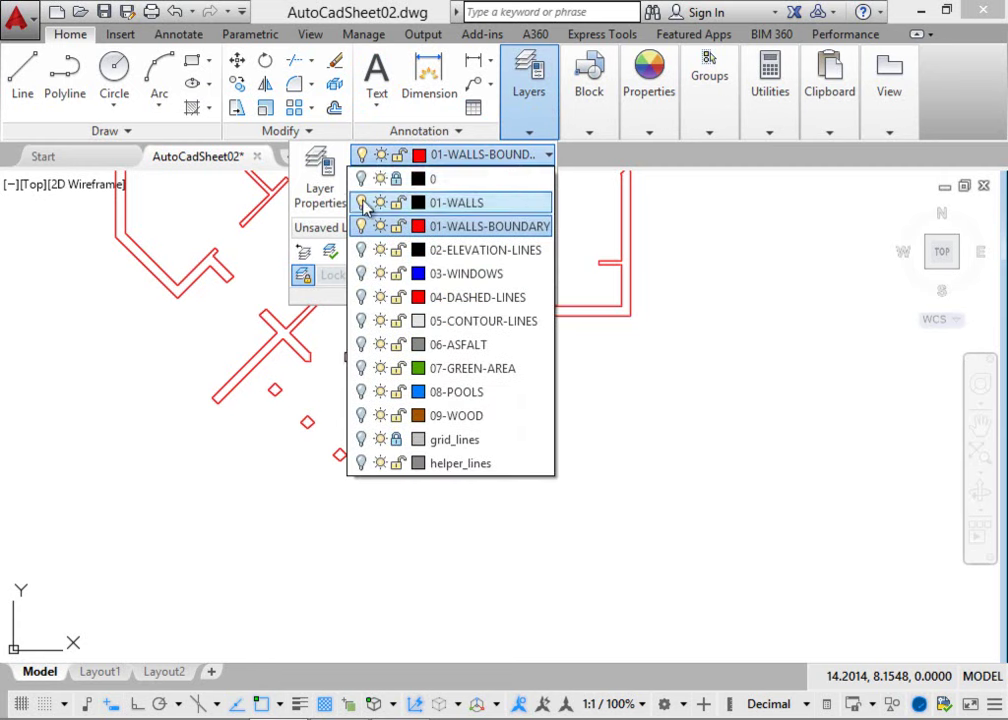
{"action": "left_click", "coordinate": [676, 599]}
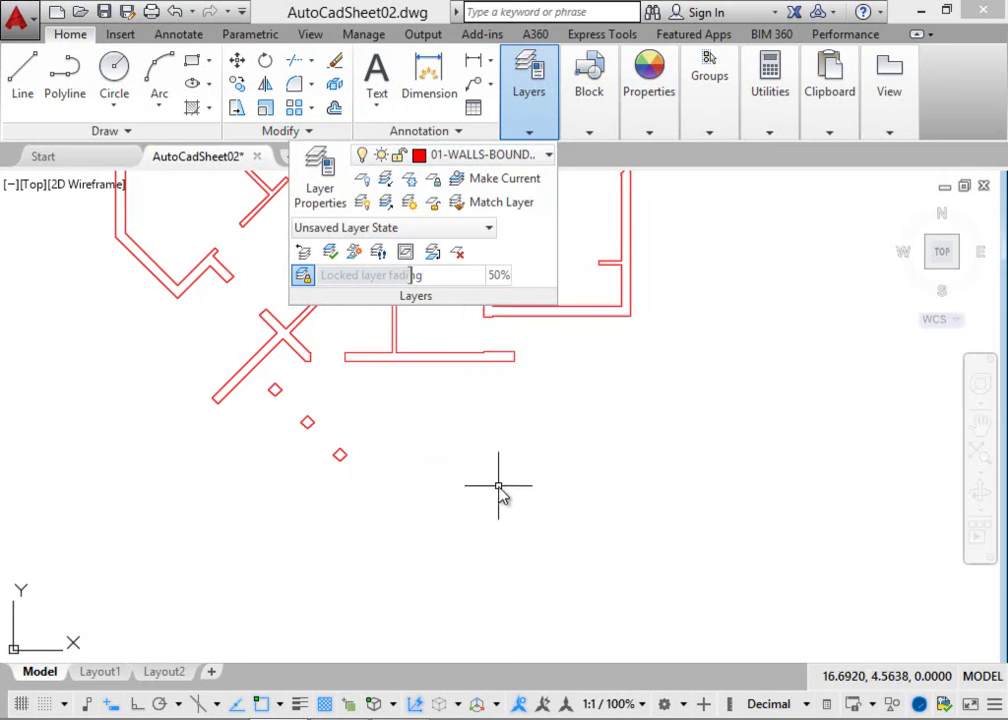
{"action": "scroll", "coordinate": [492, 360], "scroll_direction": "down", "scroll_amount": 4}
{"action": "scroll", "coordinate": [500, 335], "scroll_direction": "up", "scroll_amount": 2}
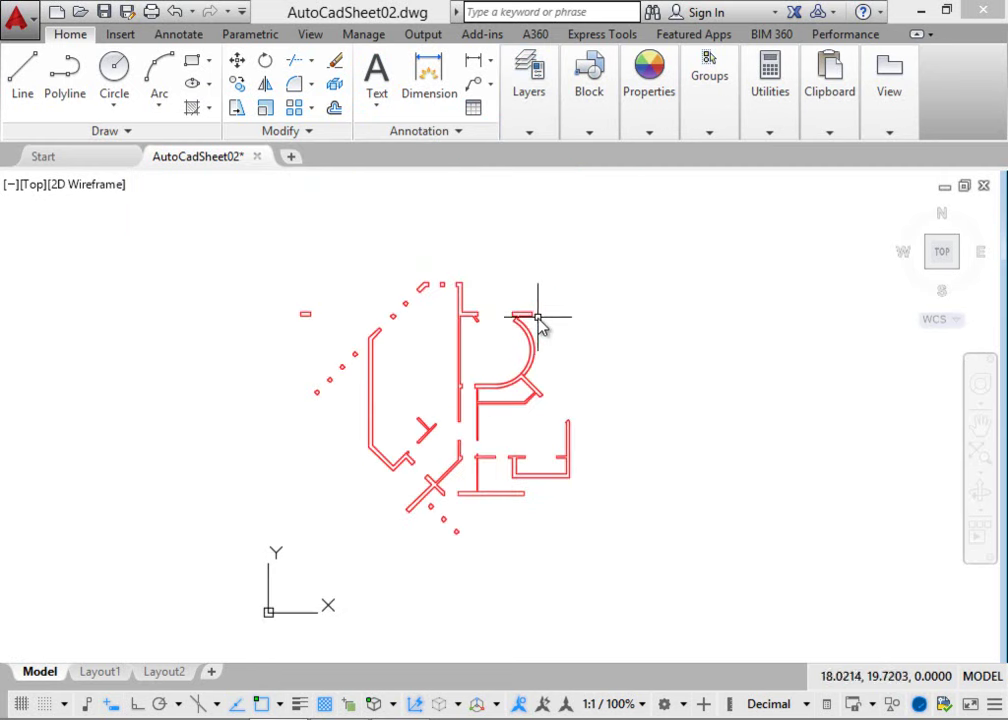
Hatch all the red wall outlines using a window selection around the floor plan.
{"action": "type", "text": "h"}
{"action": "key", "text": "Return"}
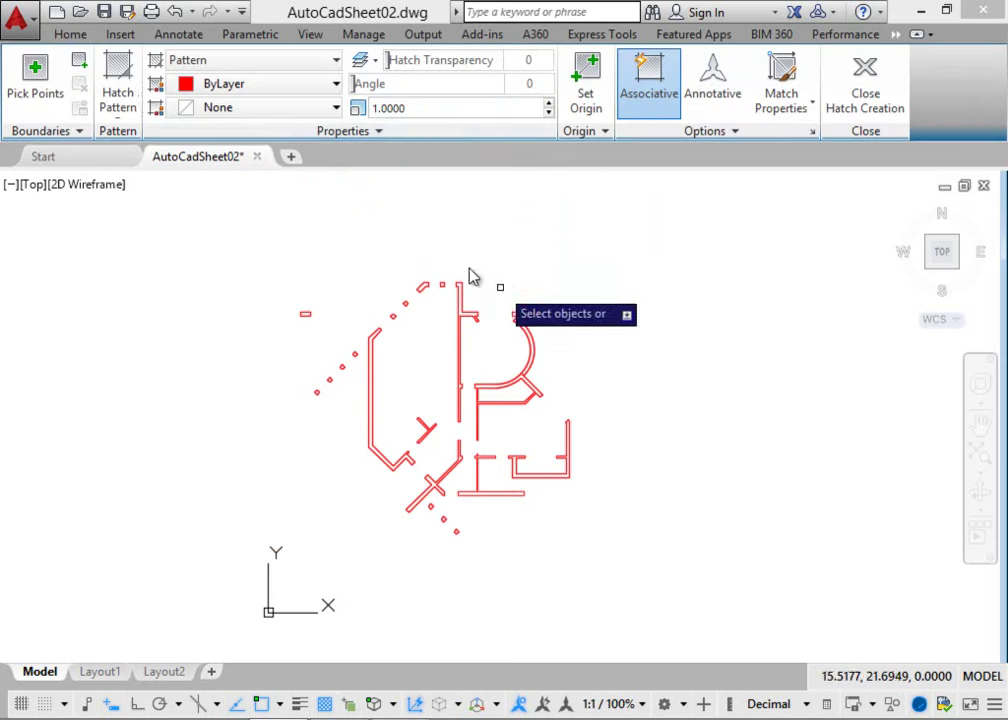
{"action": "left_click", "coordinate": [731, 180]}
{"action": "left_click", "coordinate": [214, 575]}
{"action": "key", "text": "Return"}
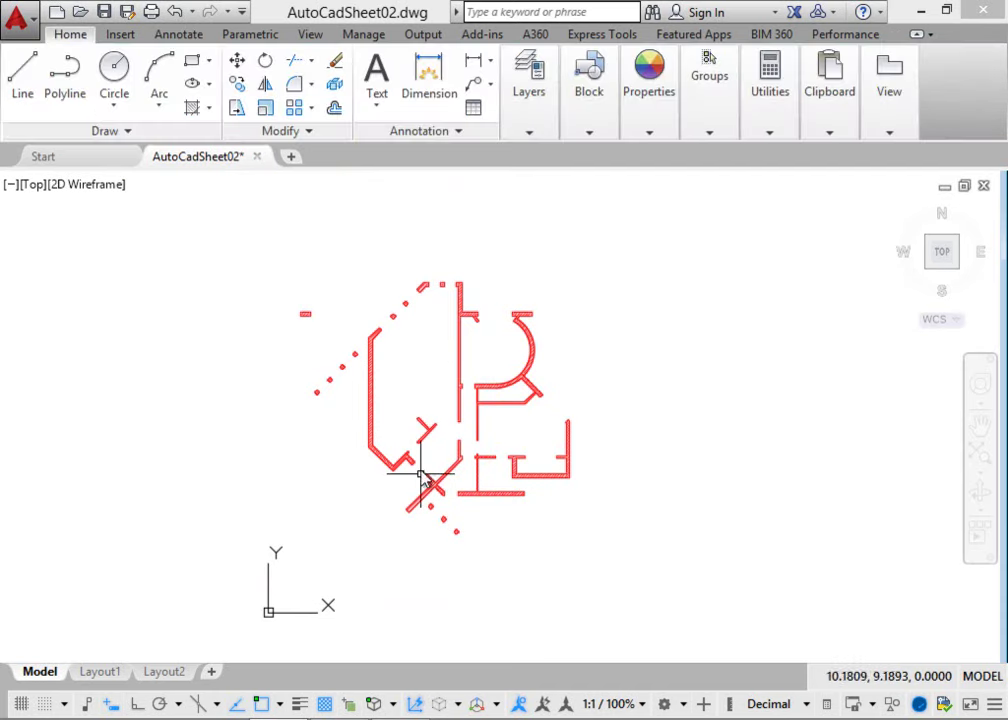
{"action": "scroll", "coordinate": [420, 476], "scroll_direction": "up", "scroll_amount": 5}
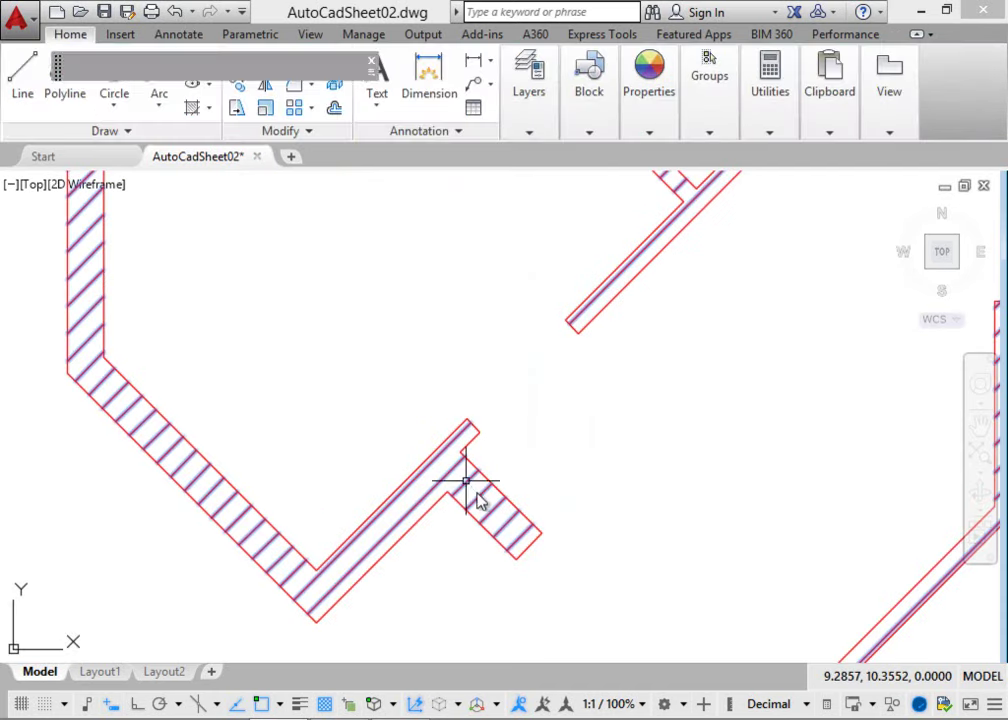
Change the new hatch to a Solid fill in bright red.
{"action": "left_click", "coordinate": [465, 481]}
{"action": "key", "text": "Escape"}
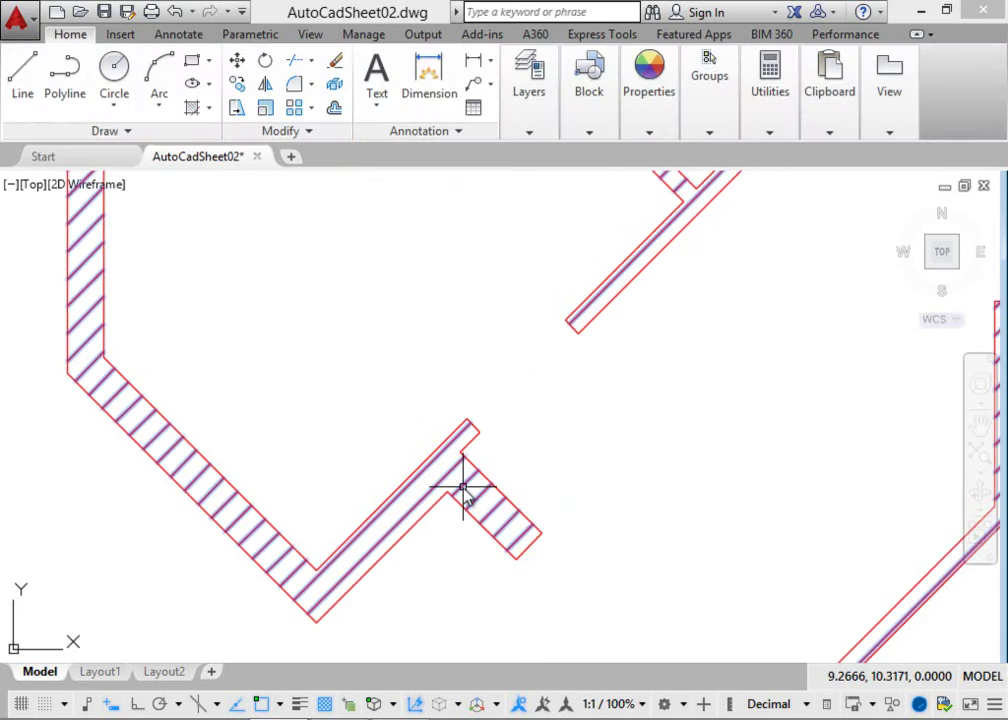
{"action": "double_click", "coordinate": [461, 484]}
{"action": "left_click", "coordinate": [335, 60]}
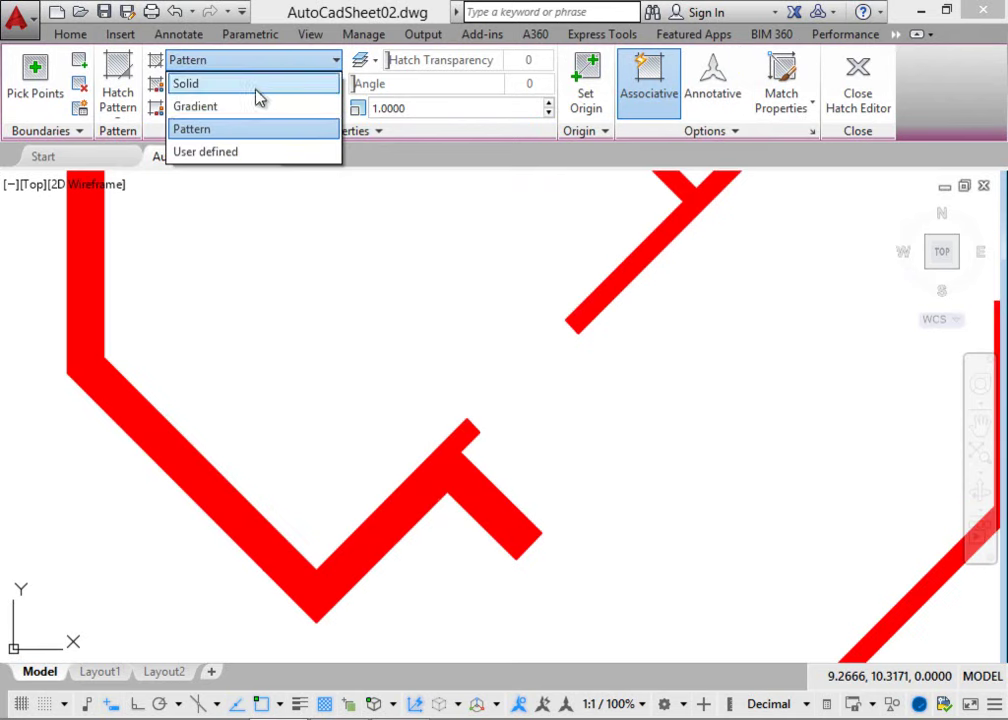
{"action": "left_click", "coordinate": [240, 86]}
{"action": "left_click", "coordinate": [262, 84]}
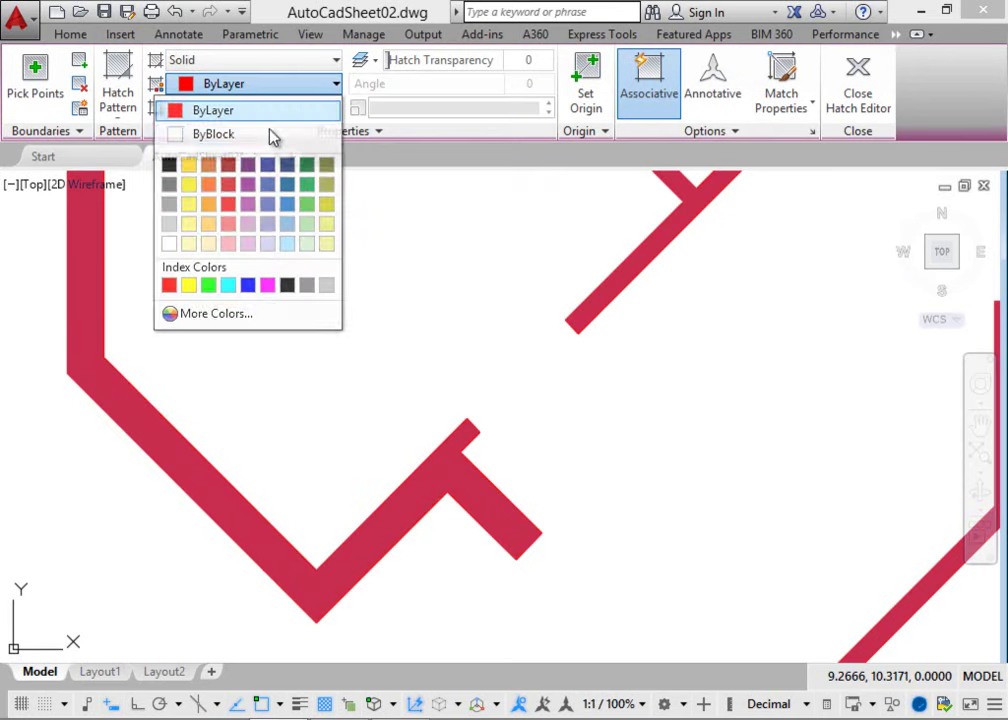
{"action": "left_click", "coordinate": [227, 204]}
{"action": "key", "text": "Return"}
{"action": "scroll", "coordinate": [474, 388], "scroll_direction": "down", "scroll_amount": 5}
Turn all the site plan layers back on.
{"action": "scroll", "coordinate": [468, 380], "scroll_direction": "down", "scroll_amount": 2}
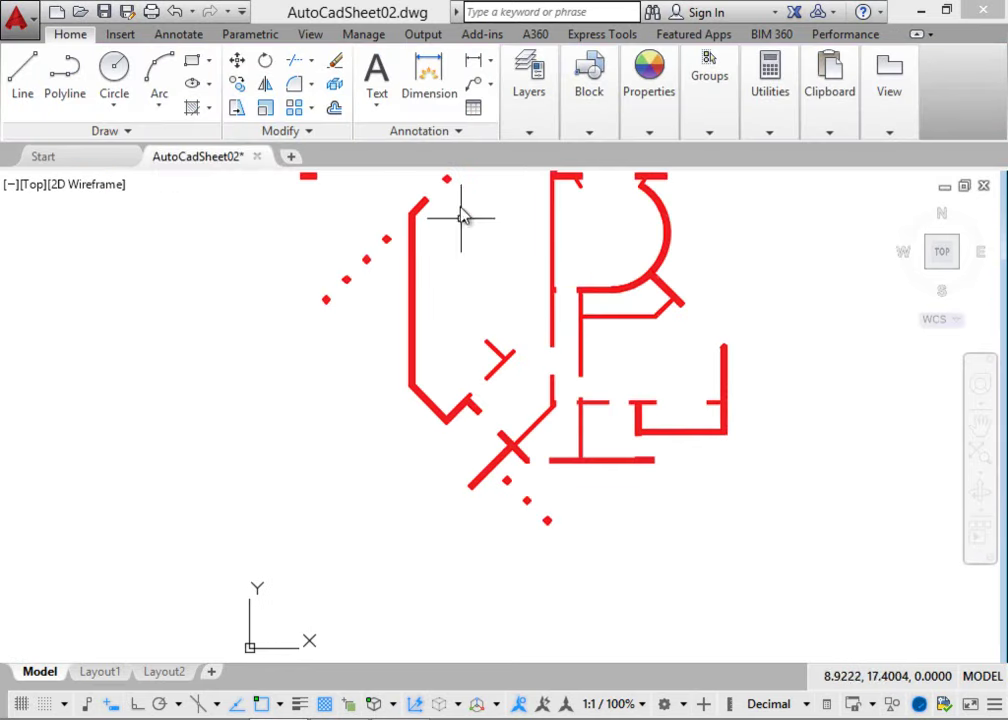
{"action": "left_click", "coordinate": [529, 91]}
{"action": "left_click", "coordinate": [450, 154]}
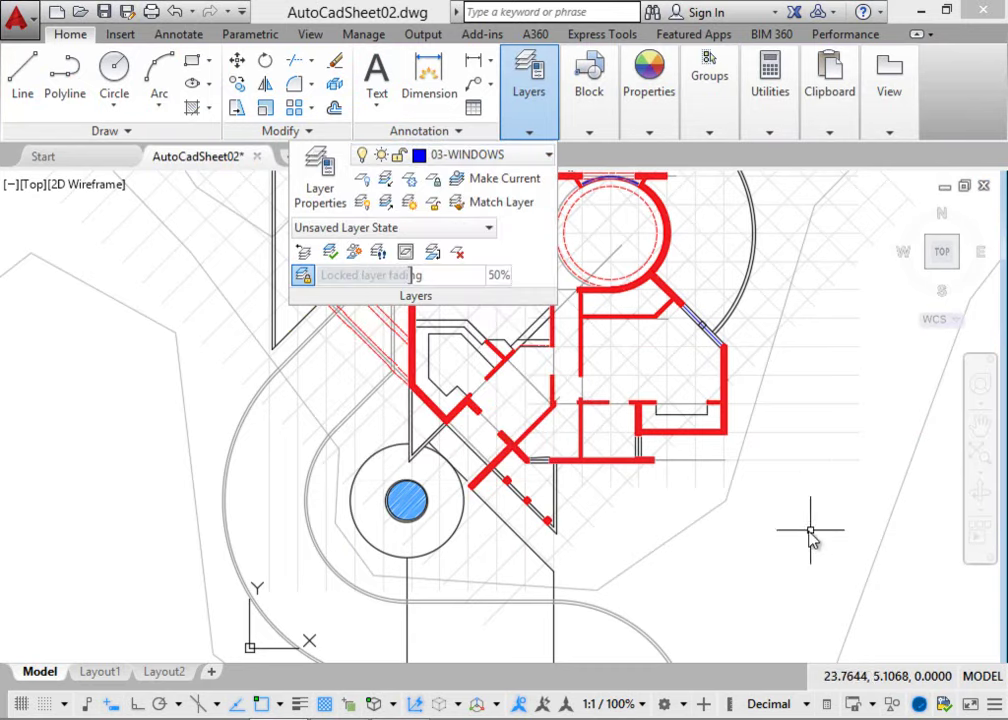
{"action": "scroll", "coordinate": [640, 470], "scroll_direction": "down", "scroll_amount": 2}
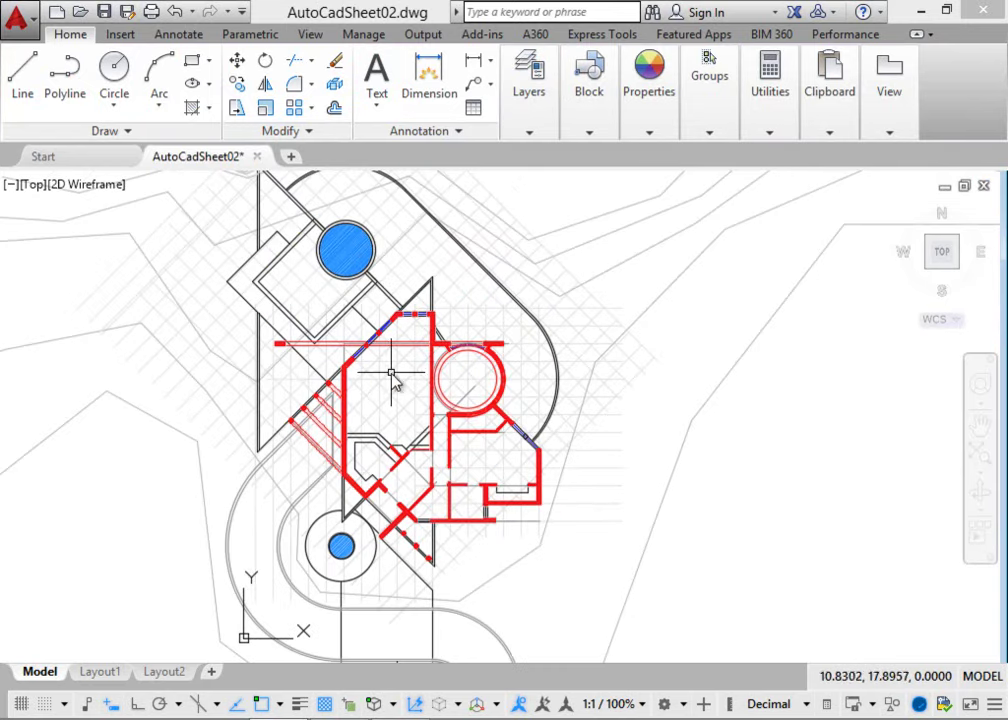
{"action": "scroll", "coordinate": [627, 483], "scroll_direction": "up", "scroll_amount": 2}
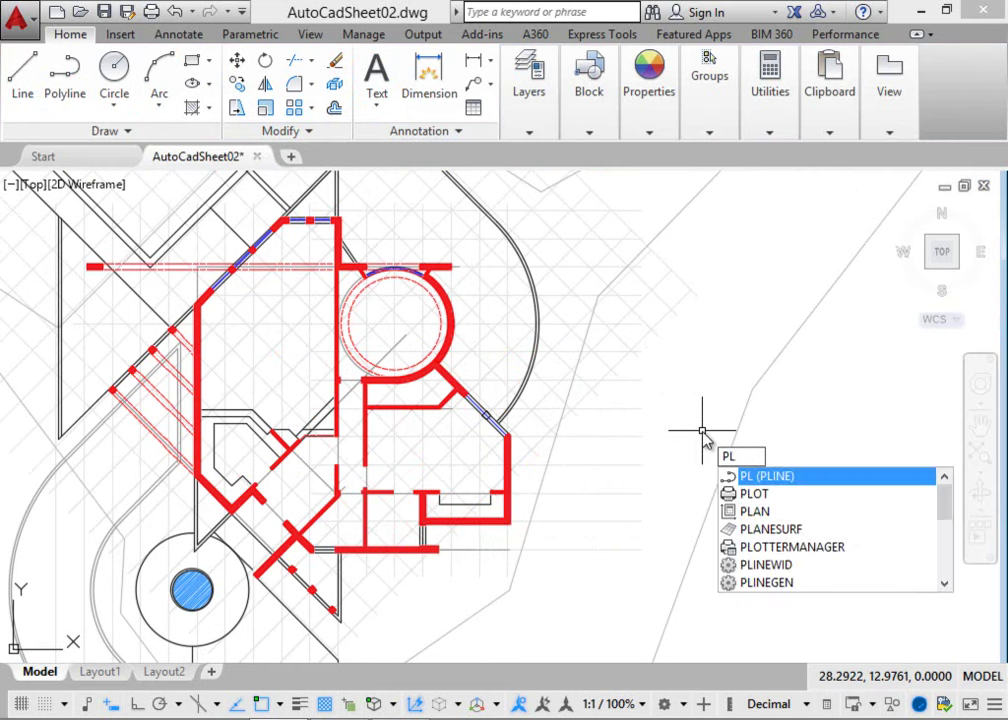
Draw a polyline's orthogonal sides right of the plan, from the start to the notch top.
{"action": "key", "text": "Return"}
{"action": "left_click", "coordinate": [719, 321]}
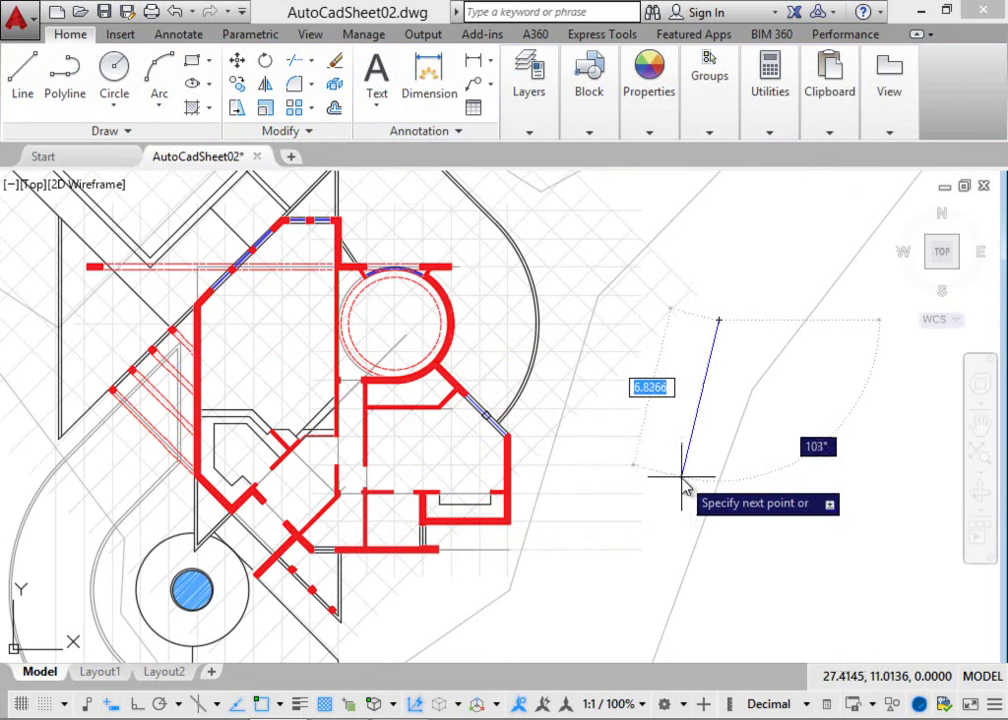
{"action": "key", "text": "F8"}
{"action": "left_click", "coordinate": [719, 520]}
{"action": "left_click", "coordinate": [843, 520]}
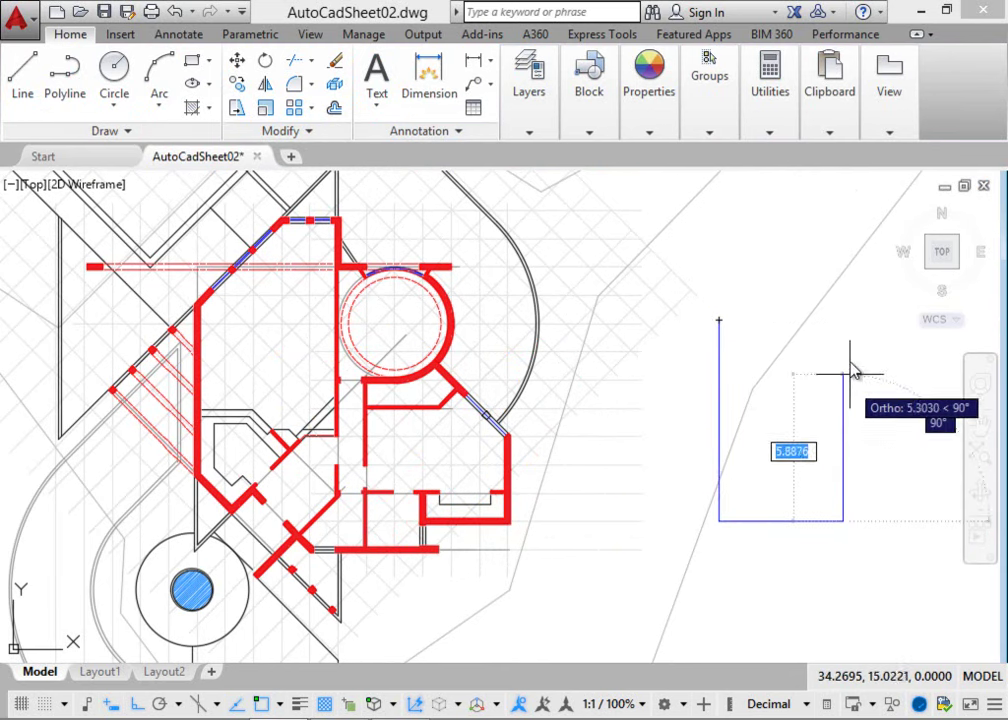
{"action": "left_click", "coordinate": [844, 368]}
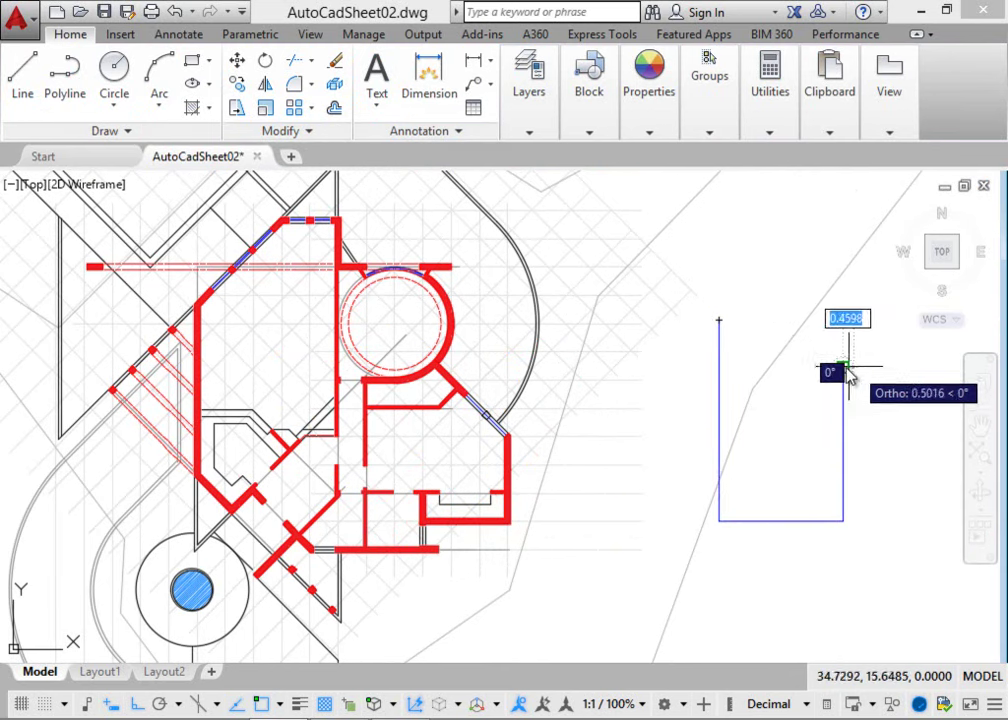
{"action": "left_click", "coordinate": [748, 367]}
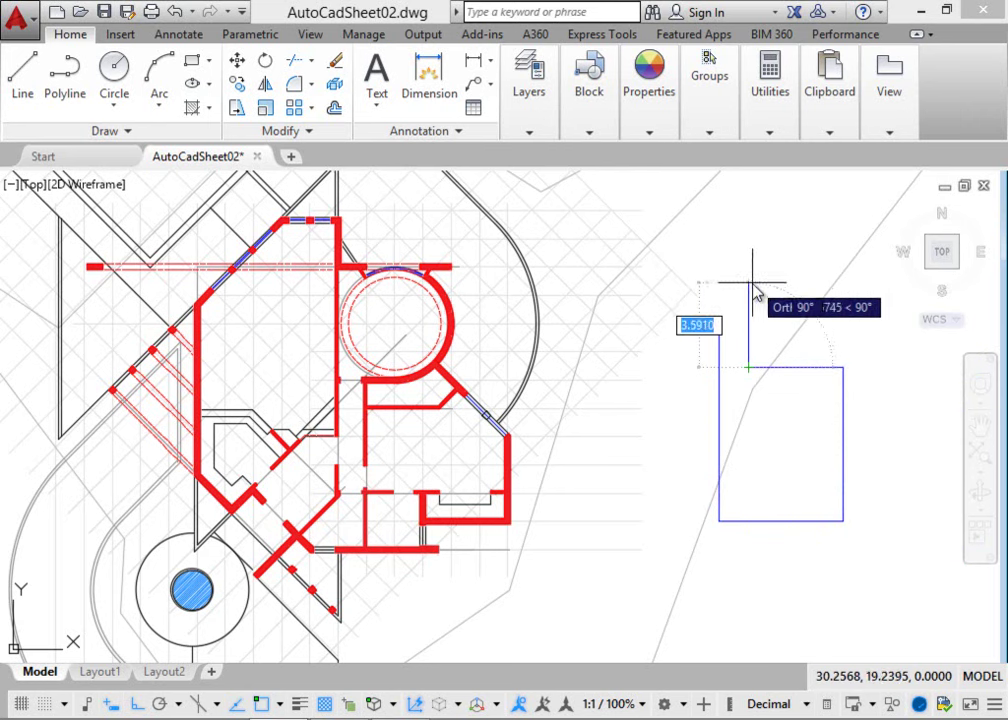
{"action": "left_click", "coordinate": [748, 295]}
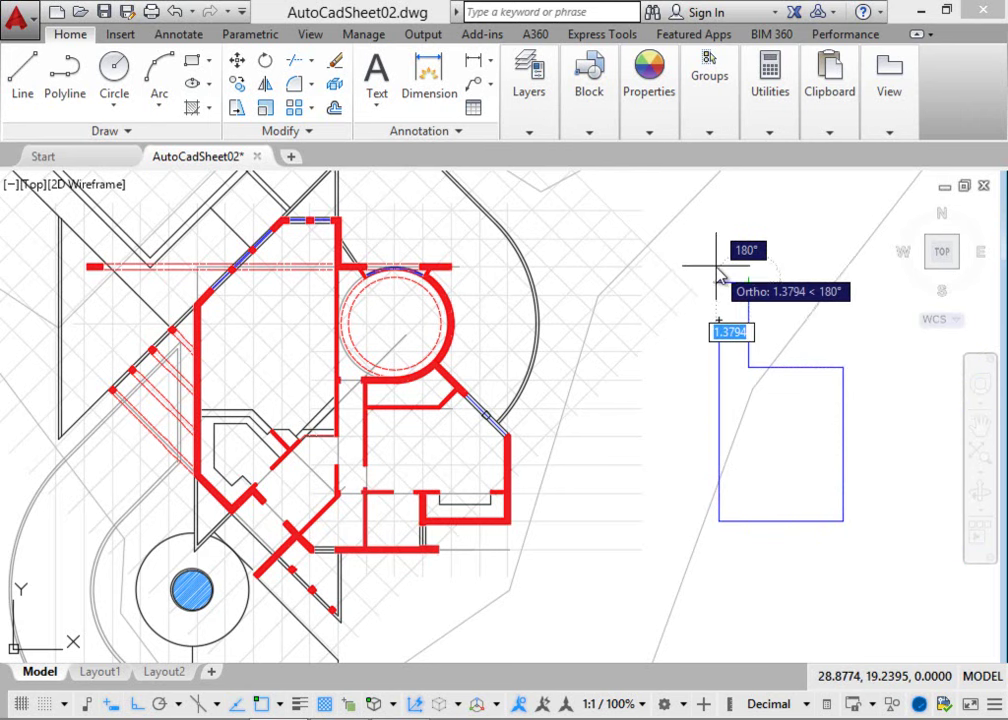
{"action": "left_click", "coordinate": [745, 283]}
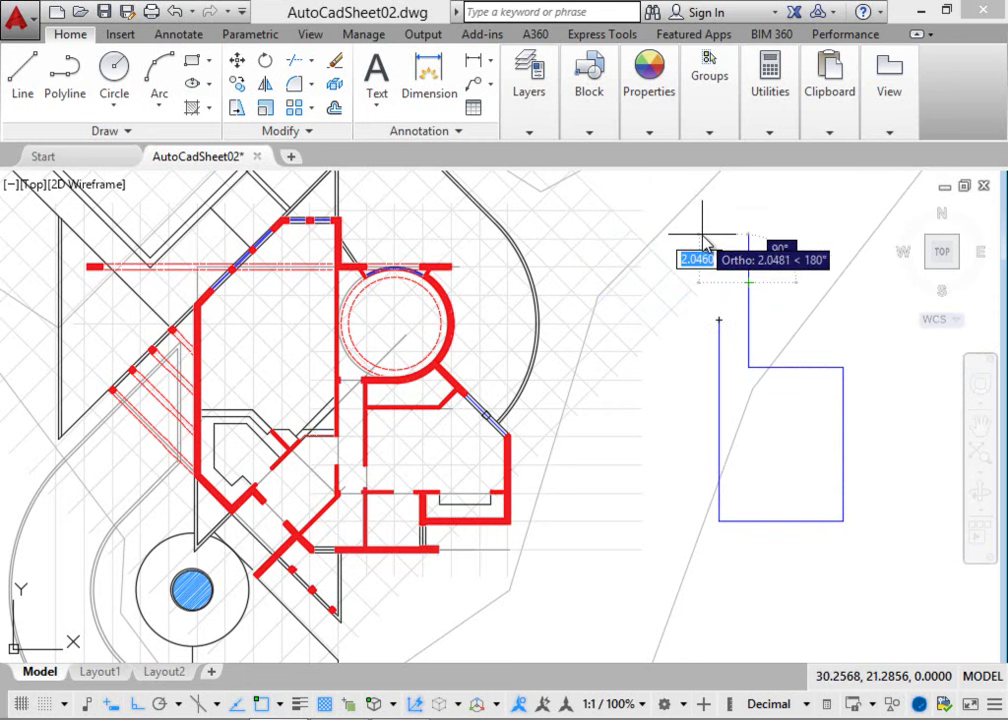
Add an arc segment through a second point to round the outline's top.
{"action": "type", "text": "A"}
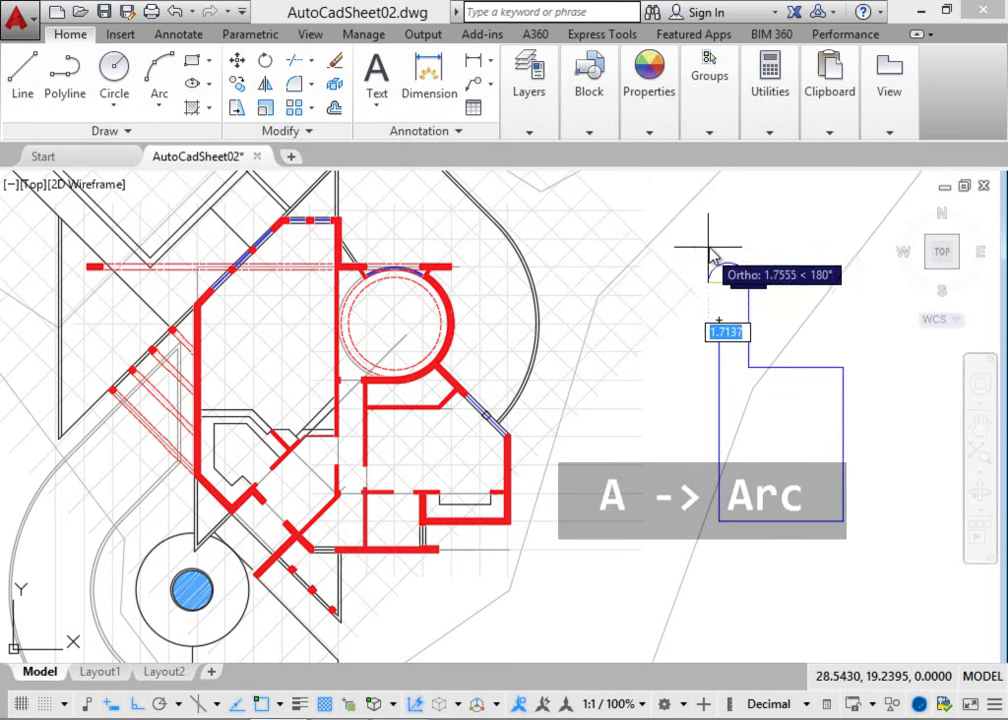
{"action": "type", "text": "S"}
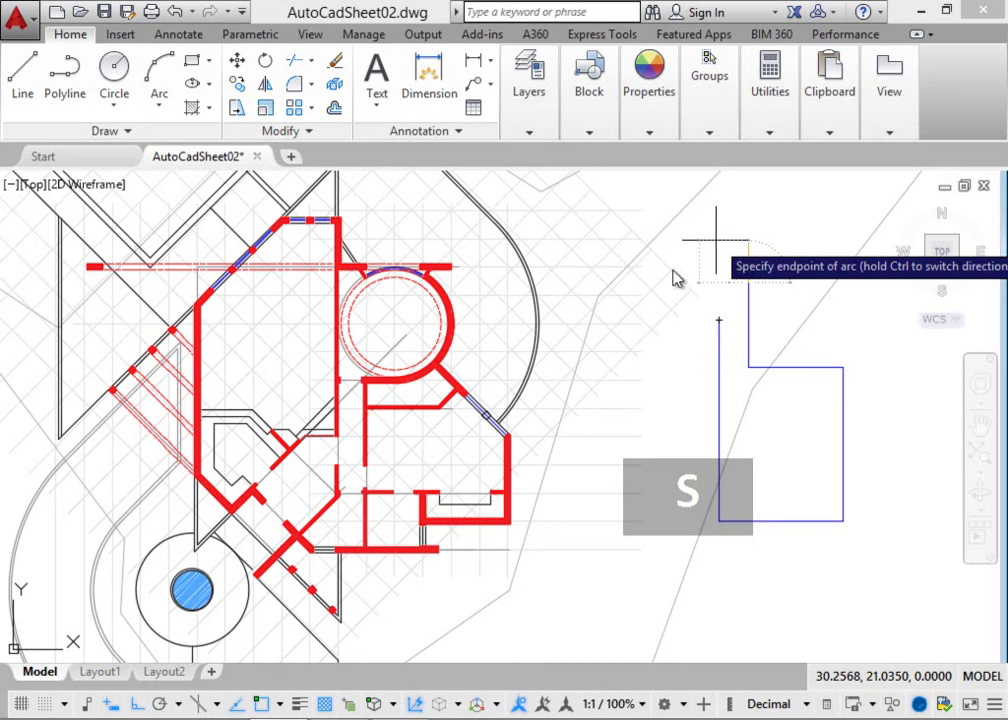
{"action": "key", "text": "Return"}
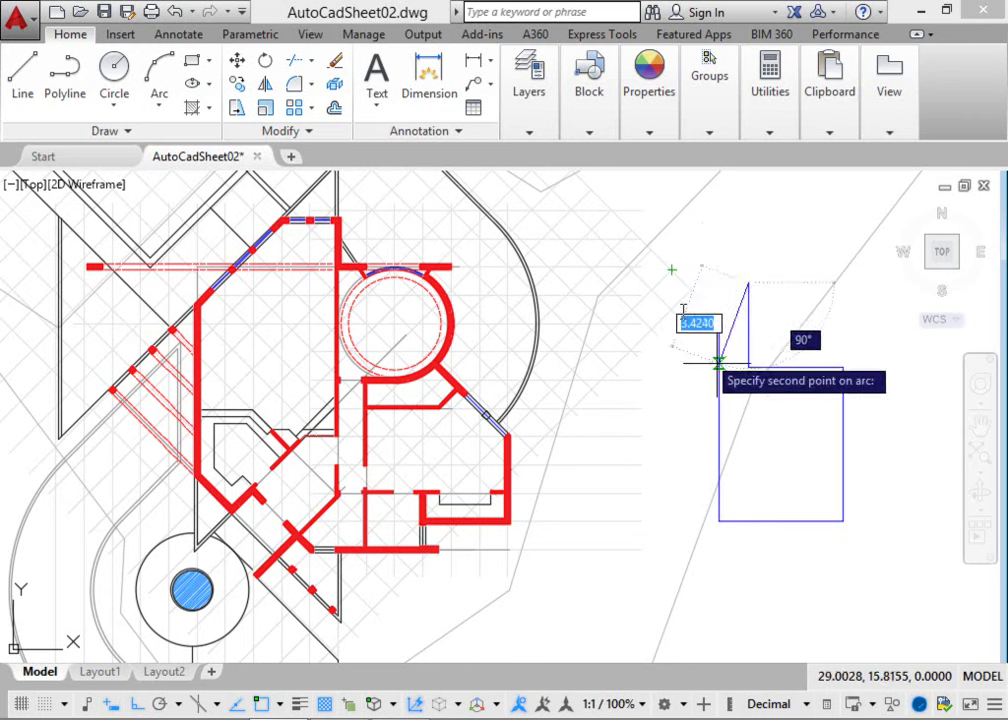
{"action": "left_click", "coordinate": [712, 238]}
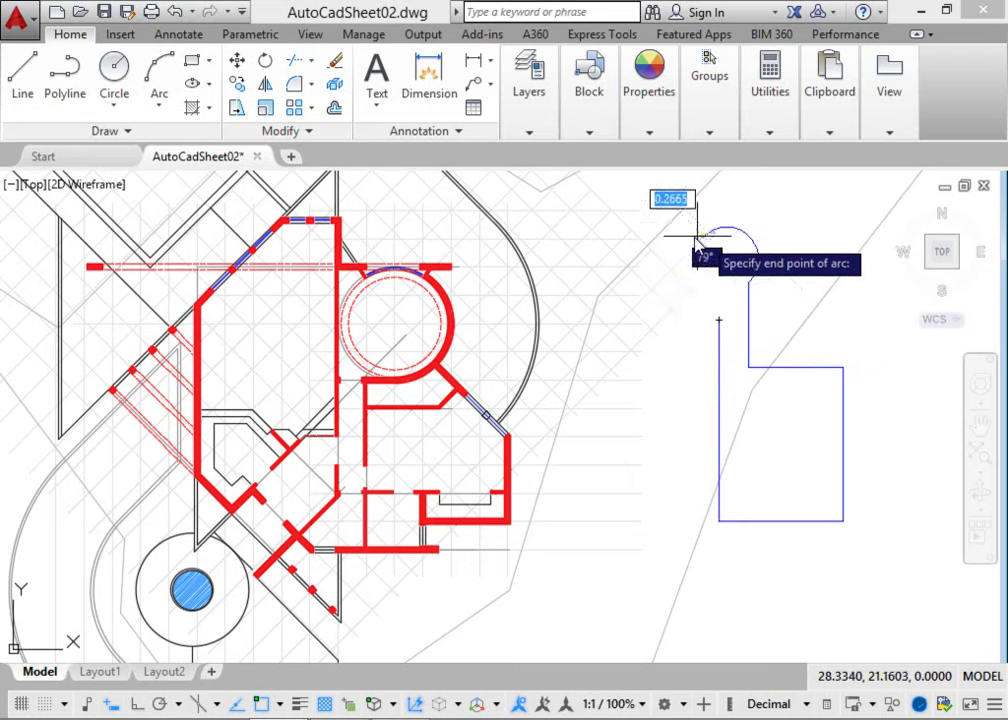
{"action": "left_click", "coordinate": [582, 258]}
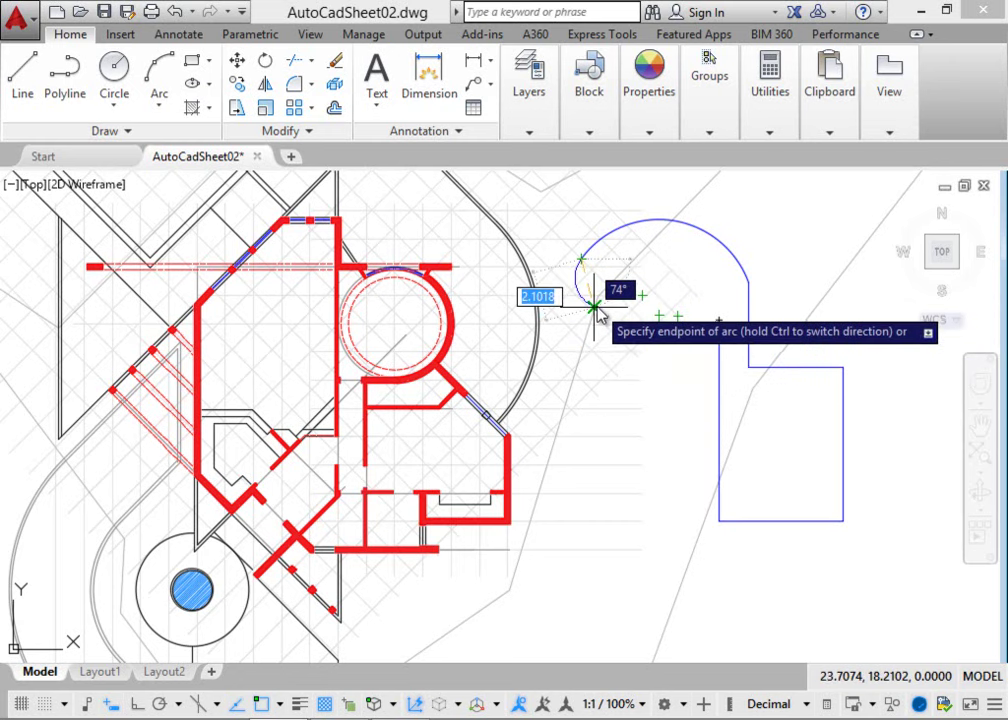
Finish with straight left, bottom and inner sides, then close the polyline.
{"action": "type", "text": "l"}
{"action": "key", "text": "Return"}
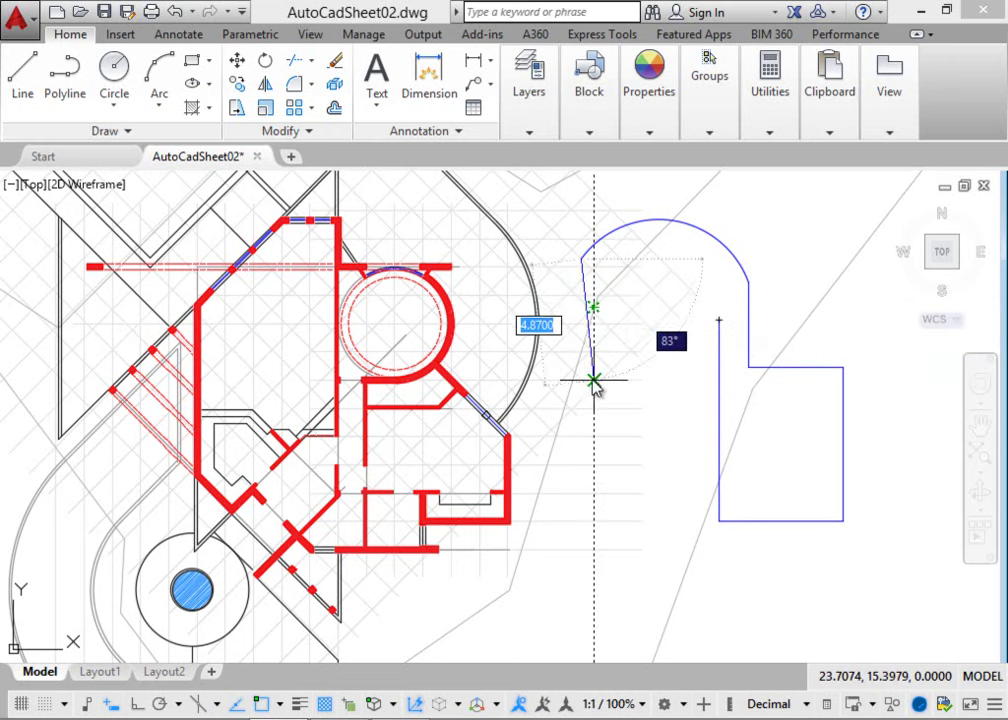
{"action": "left_click", "coordinate": [582, 436]}
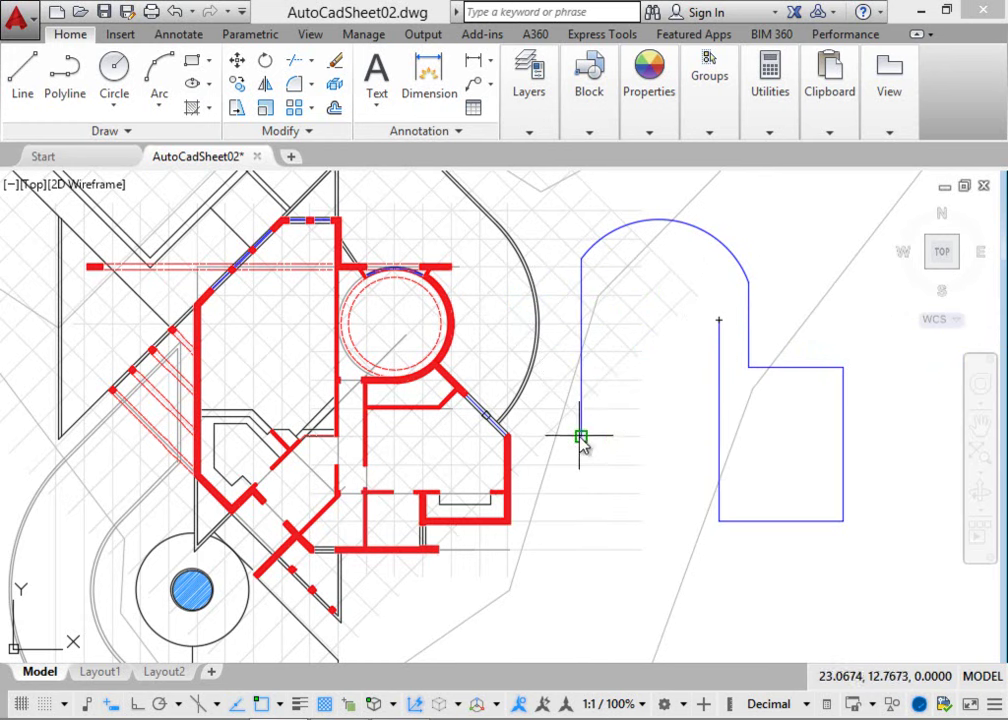
{"action": "left_click", "coordinate": [690, 437]}
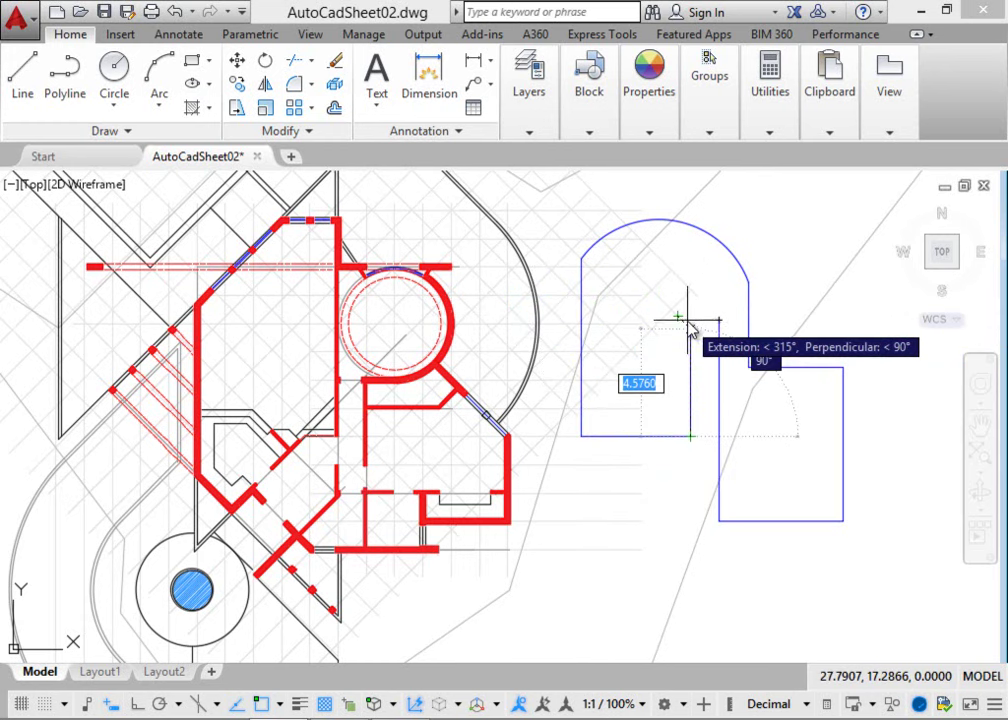
{"action": "left_click", "coordinate": [690, 348]}
{"action": "type", "text": "c"}
{"action": "key", "text": "Return"}
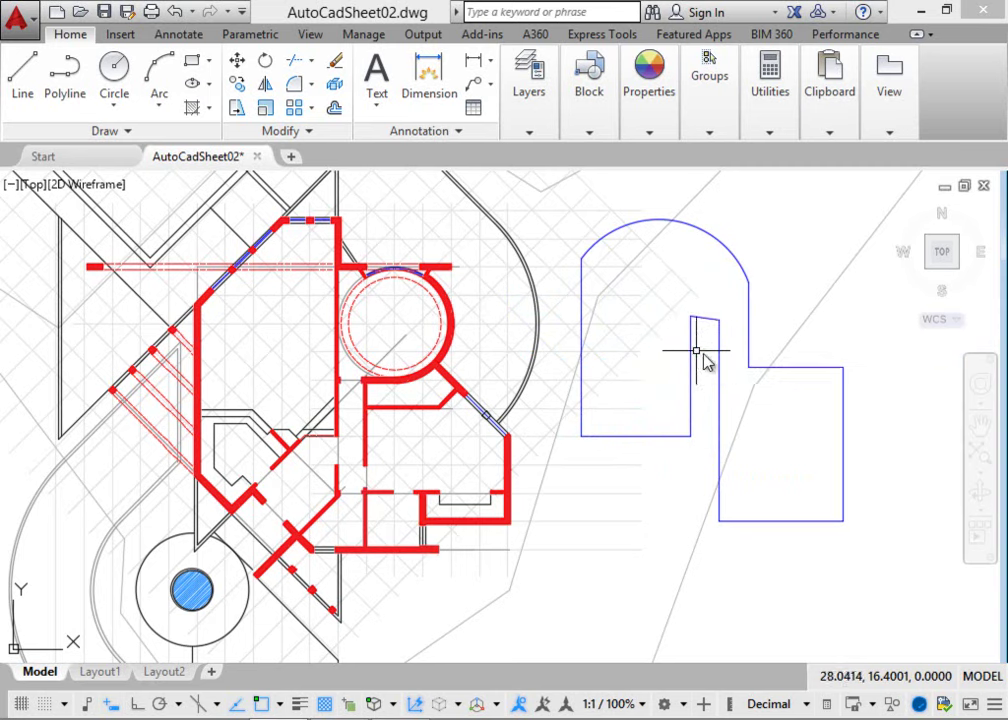
{"action": "left_click", "coordinate": [719, 383]}
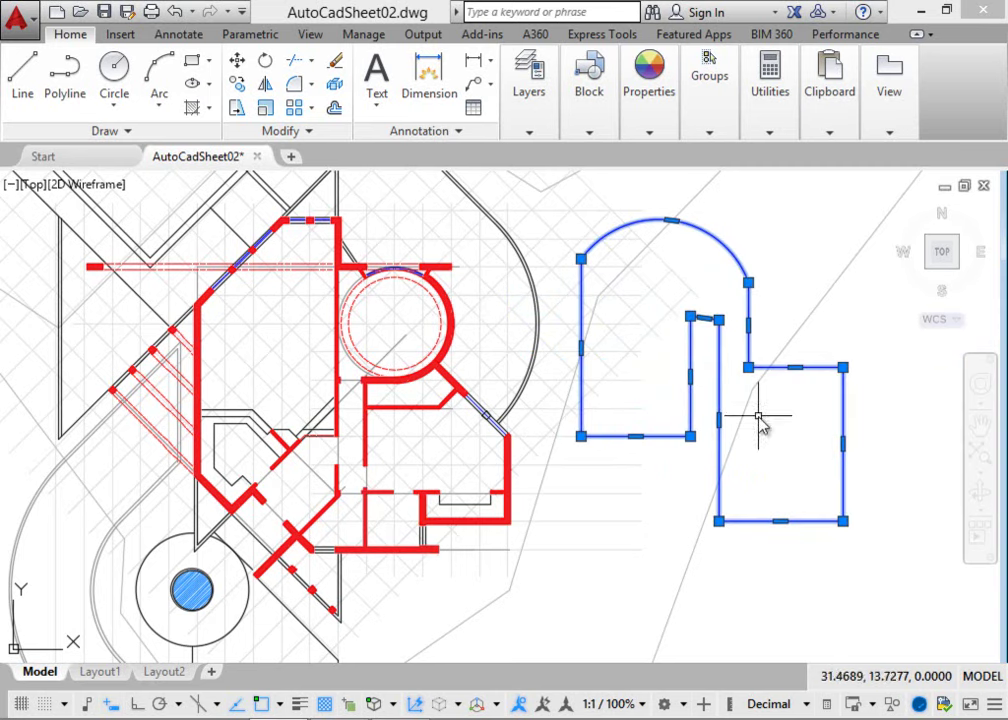
{"action": "scroll", "coordinate": [758, 412], "scroll_direction": "down", "scroll_amount": 3}
Erase the blue practice polyline and zoom out to view the full site plan.
{"action": "scroll", "coordinate": [705, 400], "scroll_direction": "up", "scroll_amount": 3}
{"action": "type", "text": "m"}
{"action": "key", "text": "Return"}
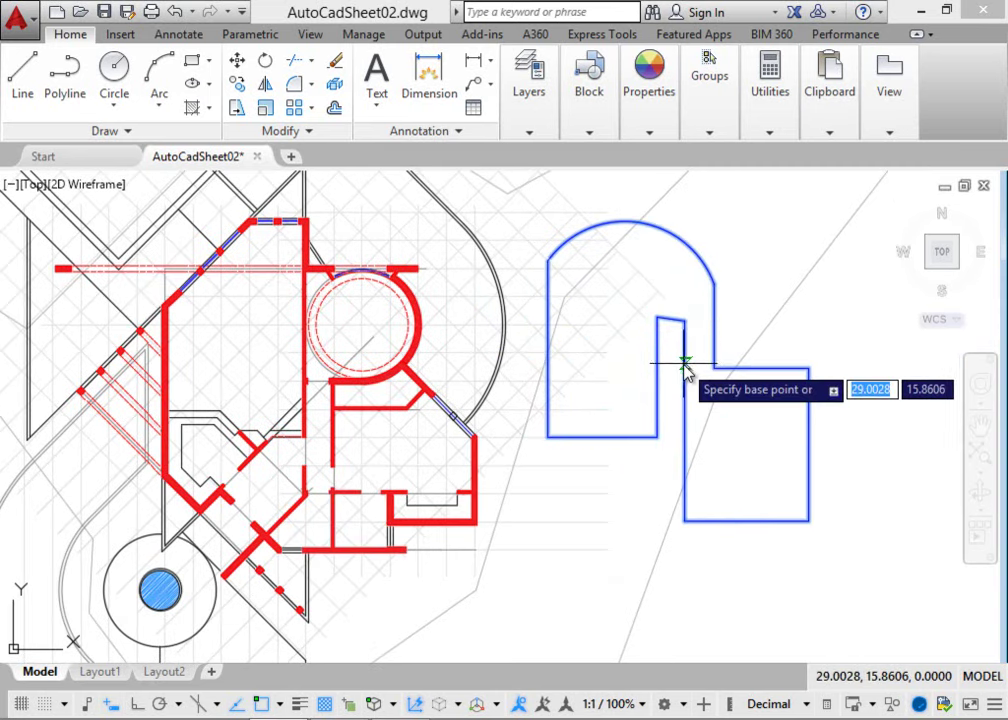
{"action": "key", "text": "Escape"}
{"action": "key", "text": "Return"}
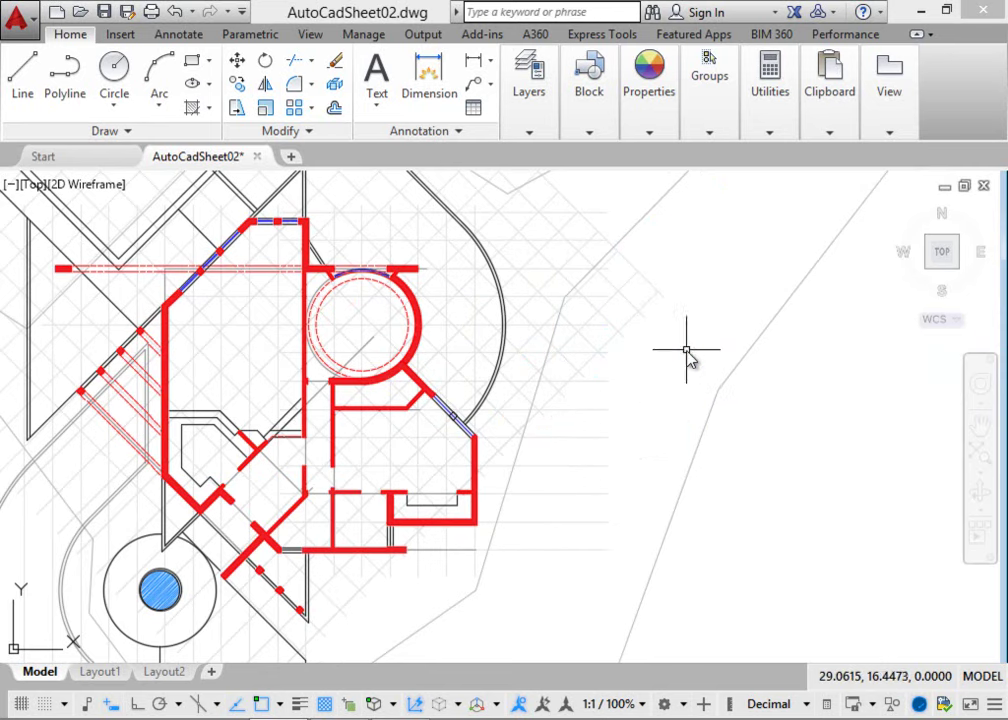
{"action": "scroll", "coordinate": [462, 385], "scroll_direction": "down", "scroll_amount": 2}
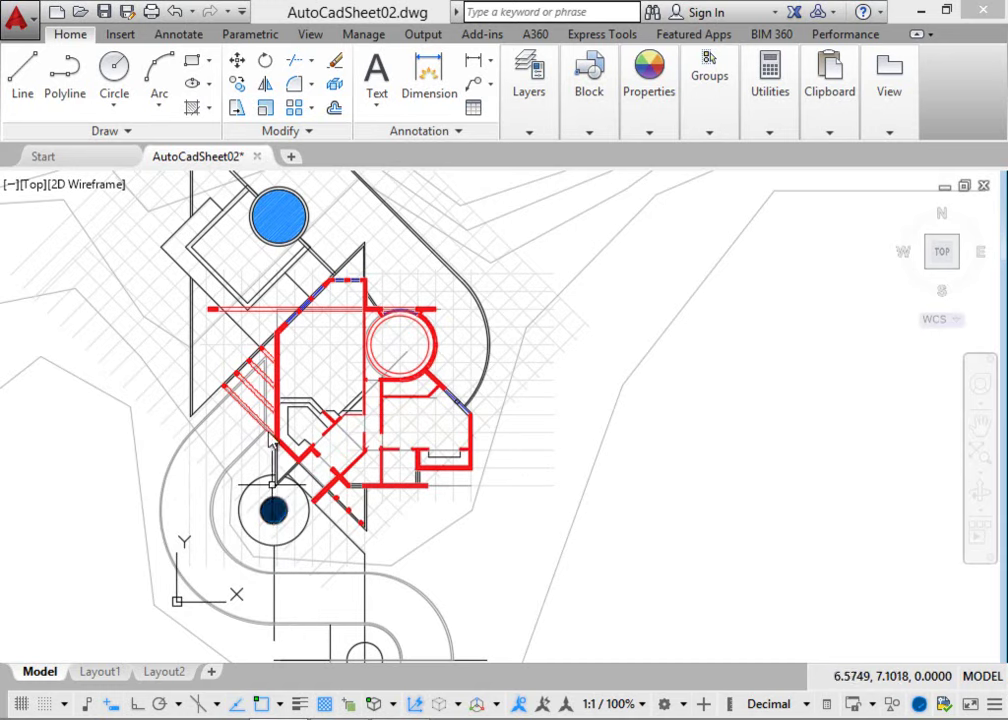
{"action": "scroll", "coordinate": [381, 372], "scroll_direction": "down", "scroll_amount": 3}
{"action": "scroll", "coordinate": [381, 372], "scroll_direction": "up", "scroll_amount": 4}
{"action": "scroll", "coordinate": [423, 259], "scroll_direction": "up", "scroll_amount": 5}
{"action": "scroll", "coordinate": [486, 288], "scroll_direction": "down", "scroll_amount": 8}
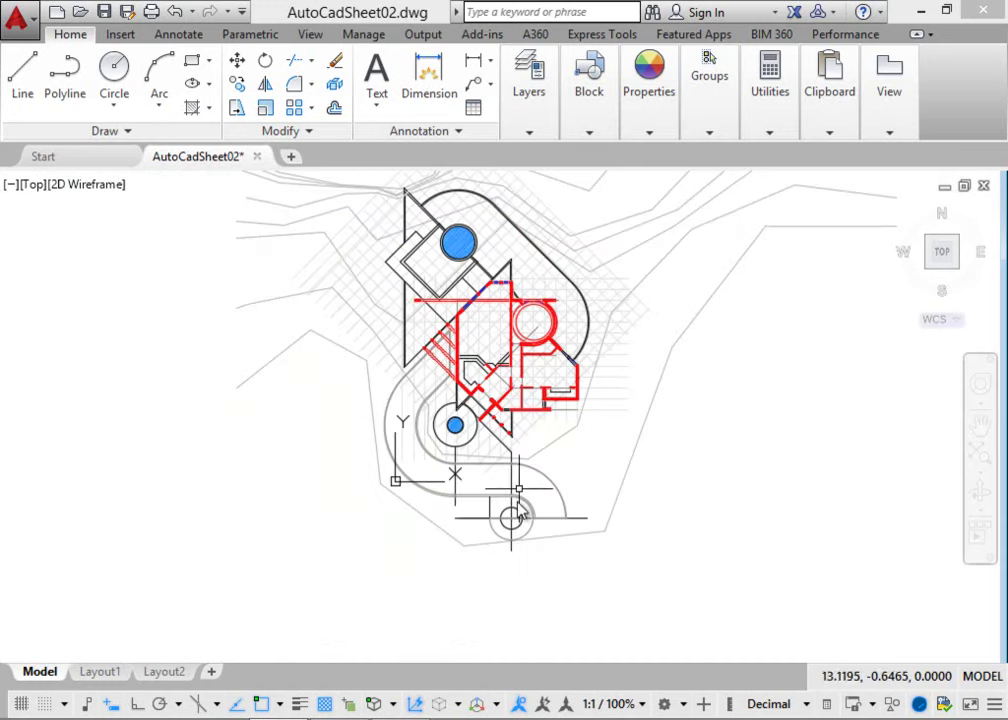